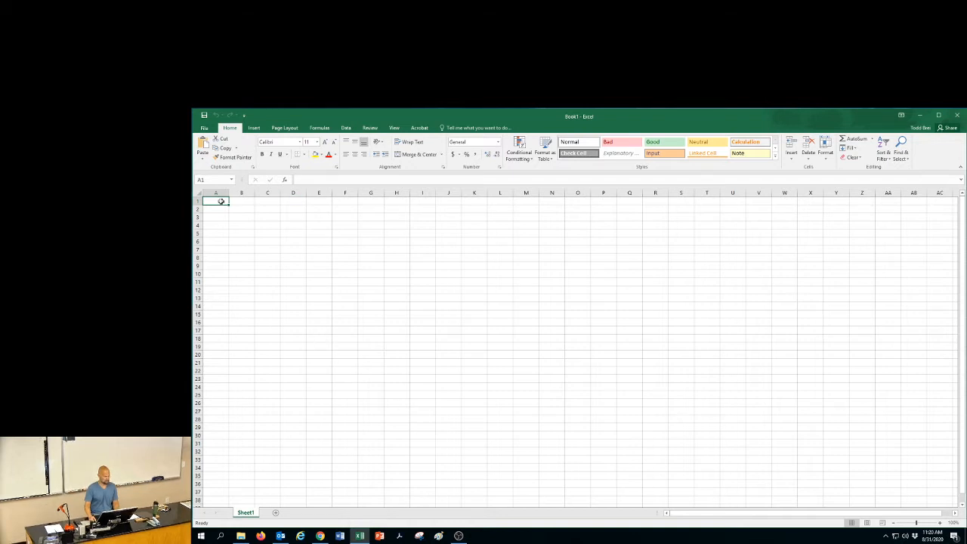
Enter the column headings "predicted height" in A1 and "actual height" in B1
{"action": "type", "text": "predicted"}
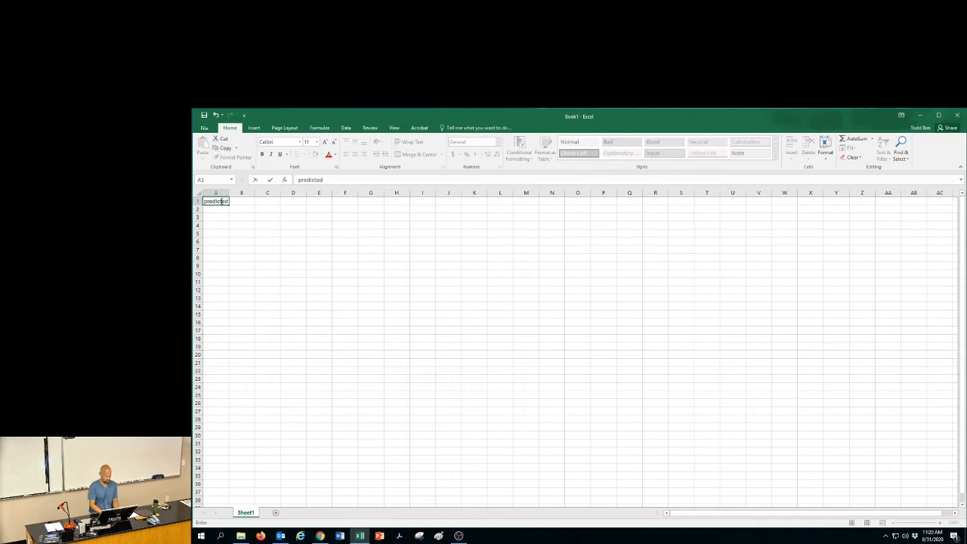
{"action": "type", "text": " herght"}
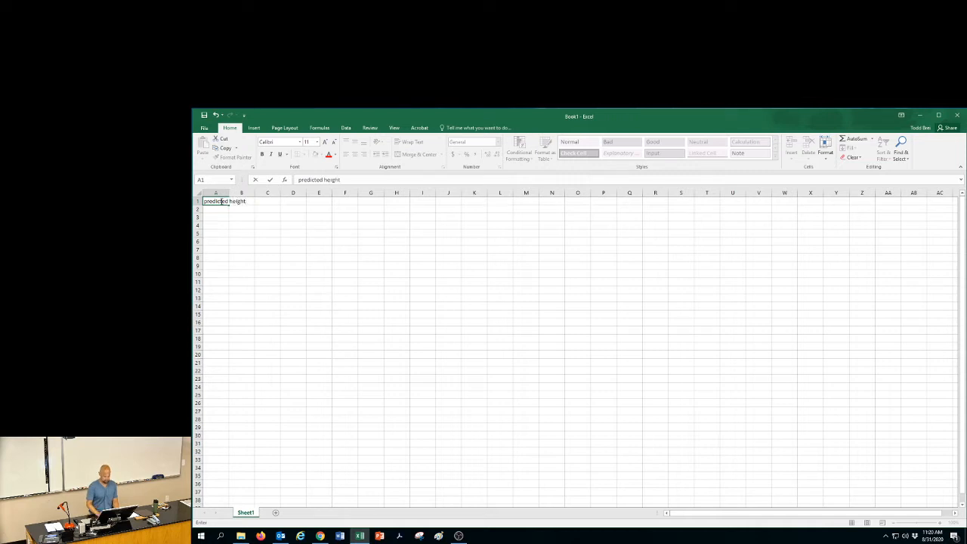
{"action": "key", "text": "Tab"}
{"action": "type", "text": "act"}
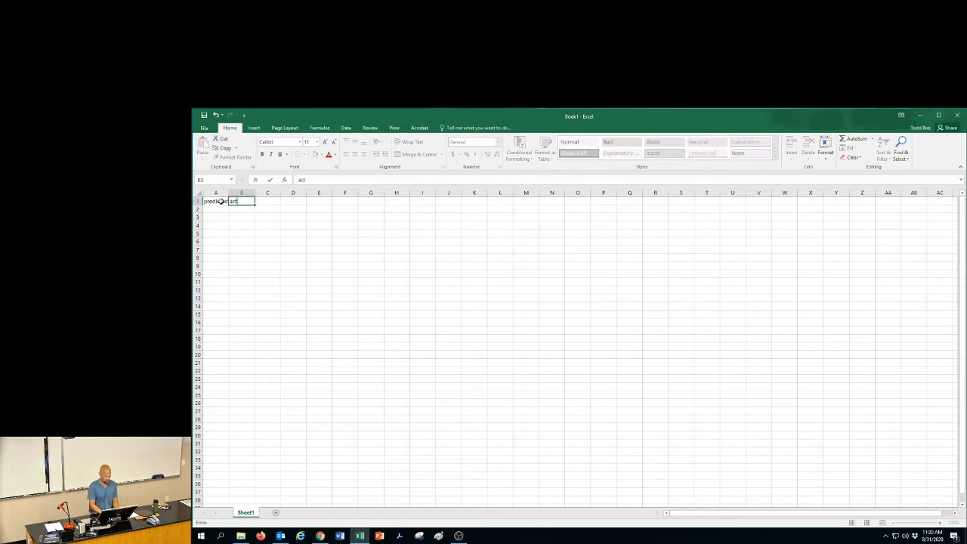
{"action": "type", "text": "ual height"}
{"action": "key", "text": "Tab"}
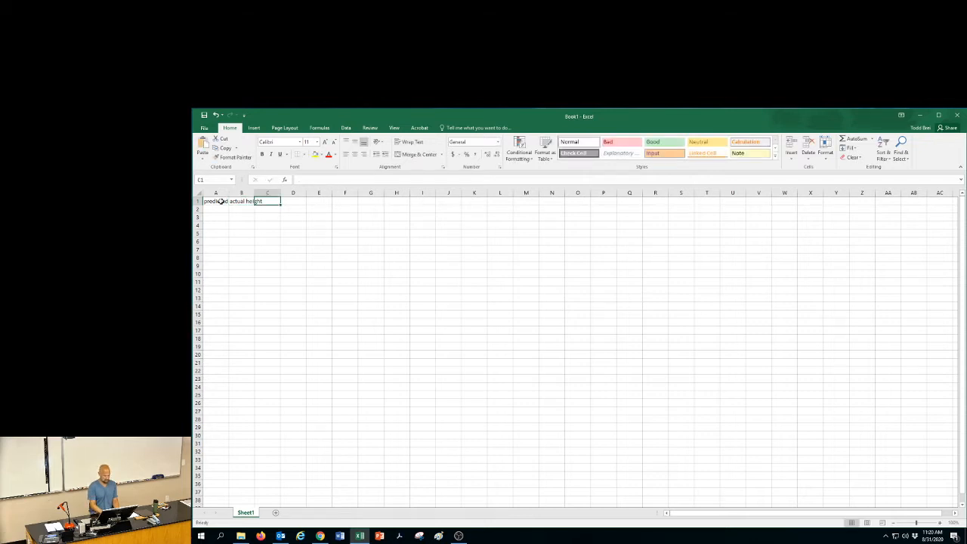
Add the time trial headings t1, t2 and t3 in cells C1 to E1
{"action": "type", "text": "t"}
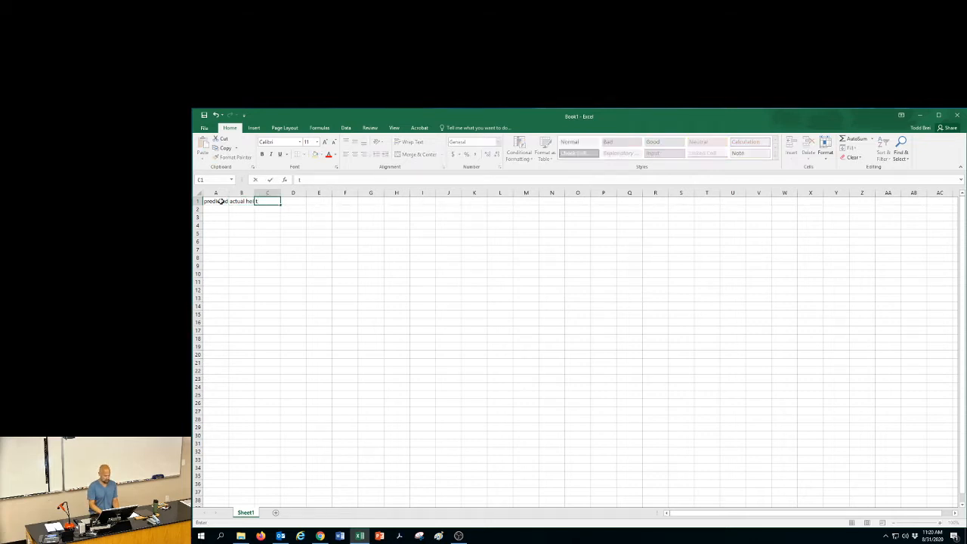
{"action": "type", "text": "1"}
{"action": "key", "text": "Tab"}
{"action": "type", "text": "1"}
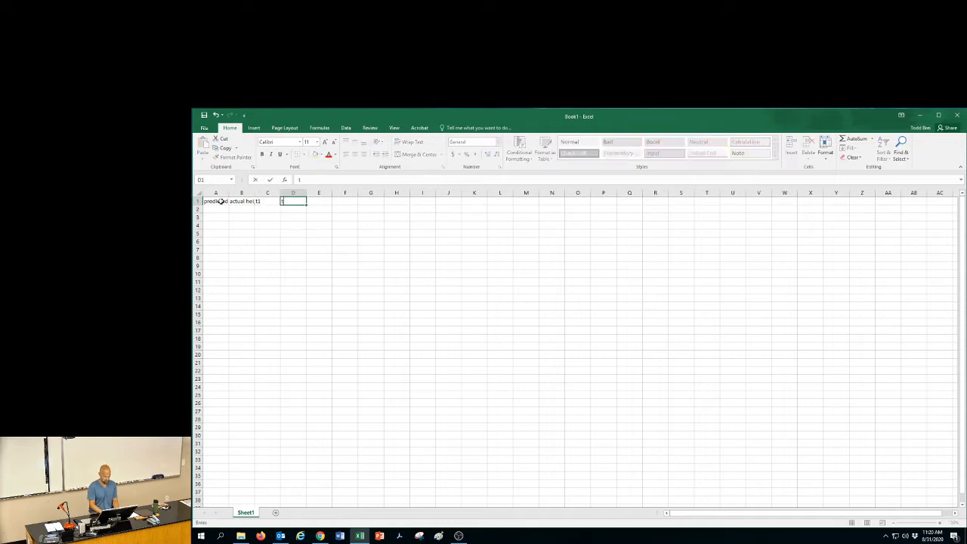
{"action": "type", "text": "2"}
{"action": "key", "text": "Tab"}
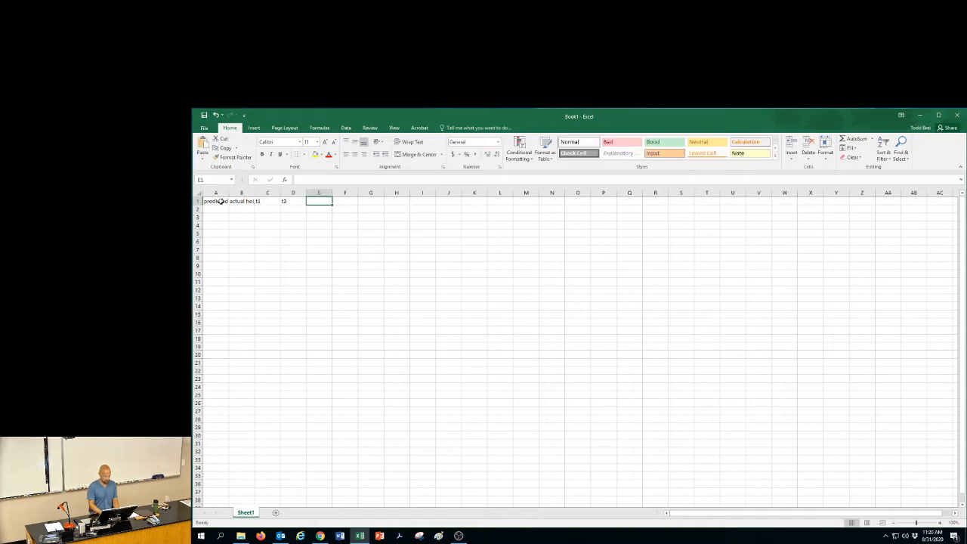
{"action": "type", "text": "t3"}
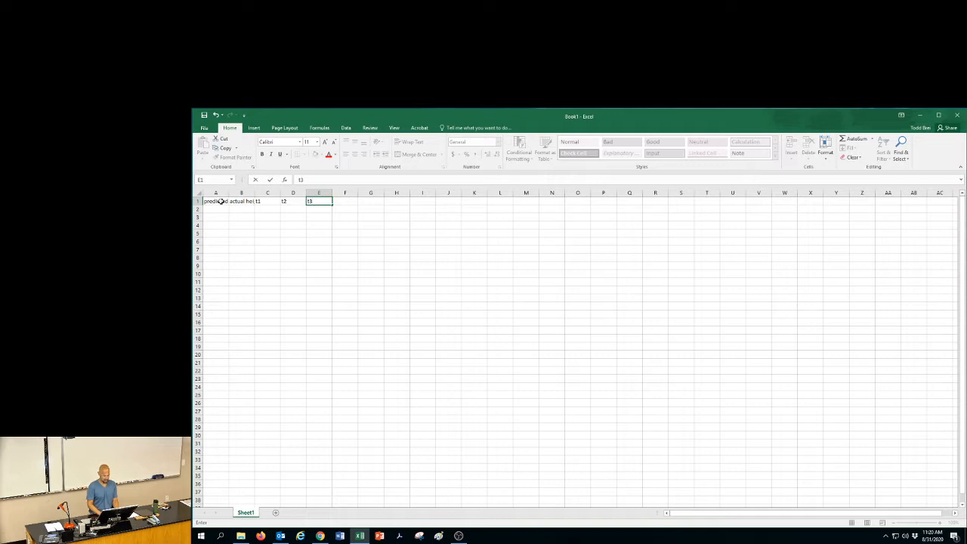
{"action": "key", "text": "Tab"}
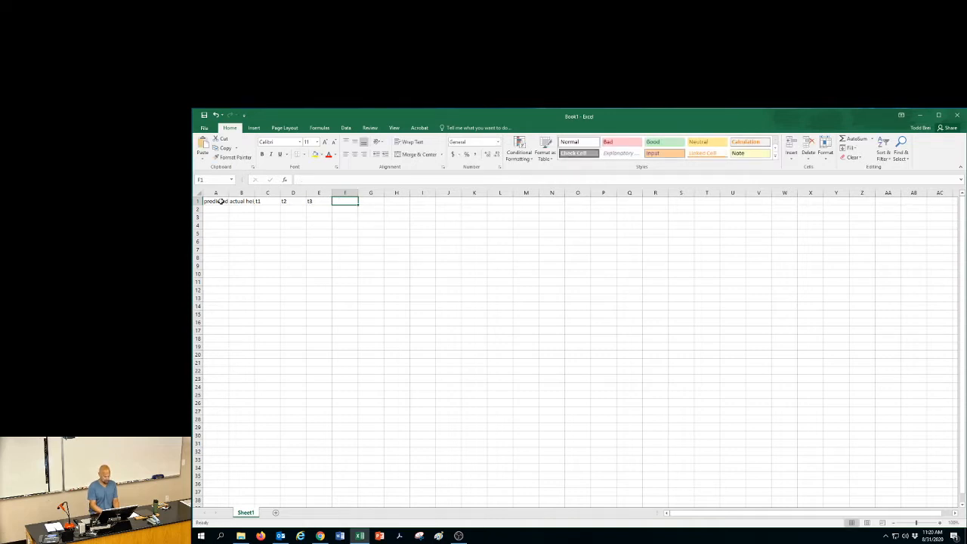
Add the headings "tavg" in F1 and "t2" in G1
{"action": "type", "text": "tavg"}
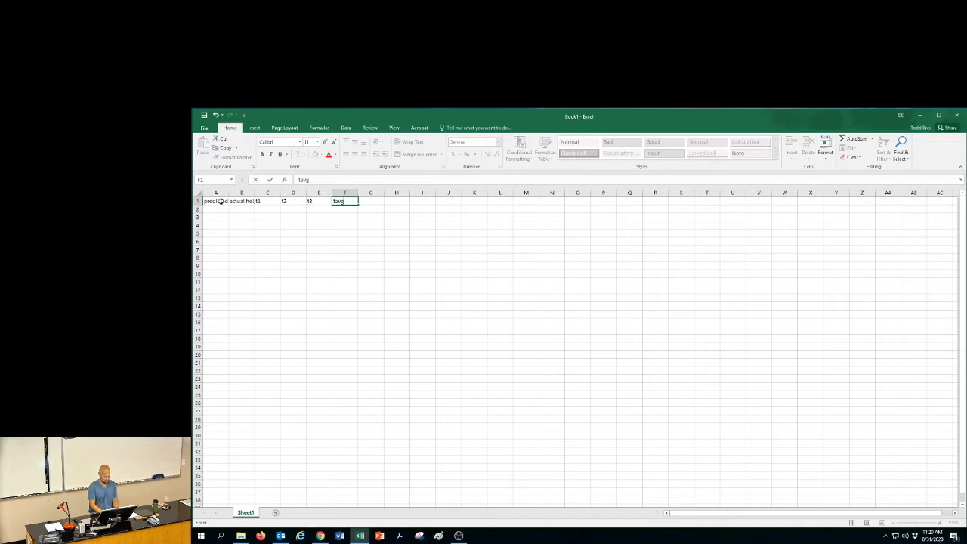
{"action": "key", "text": "Tab"}
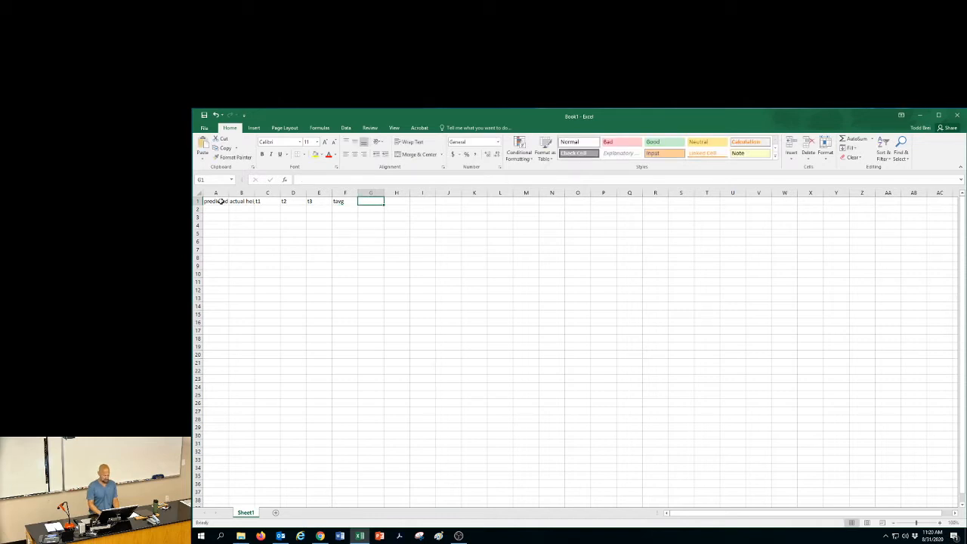
{"action": "type", "text": "t"}
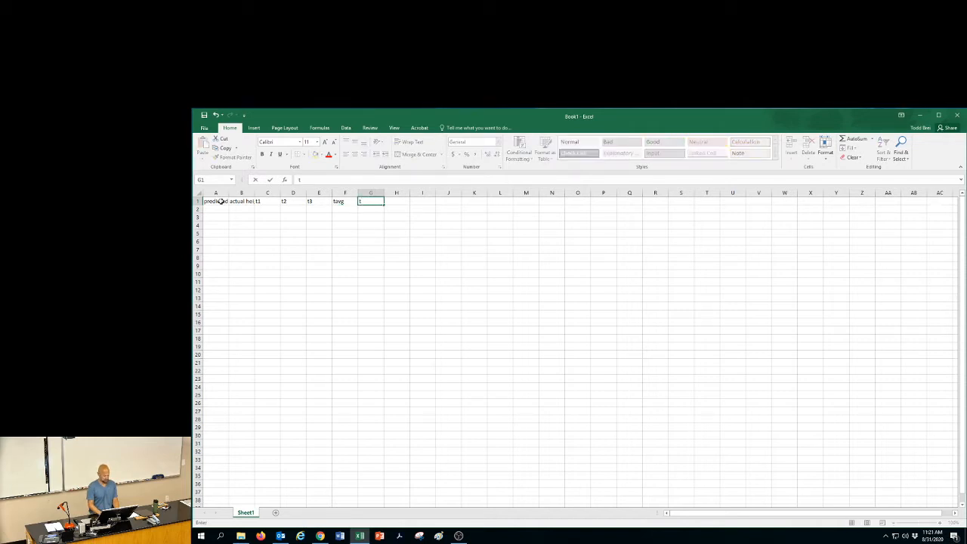
{"action": "type", "text": "2"}
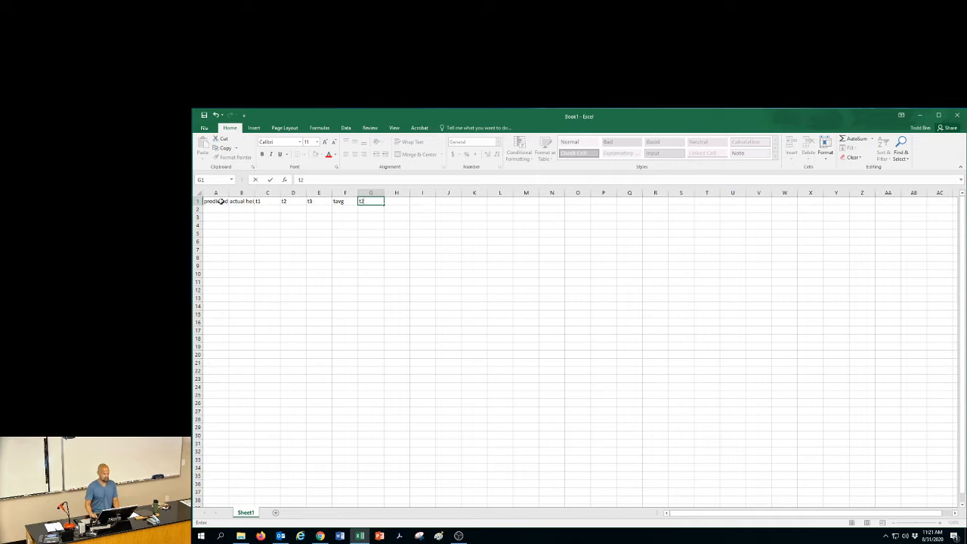
{"action": "left_click", "coordinate": [297, 273]}
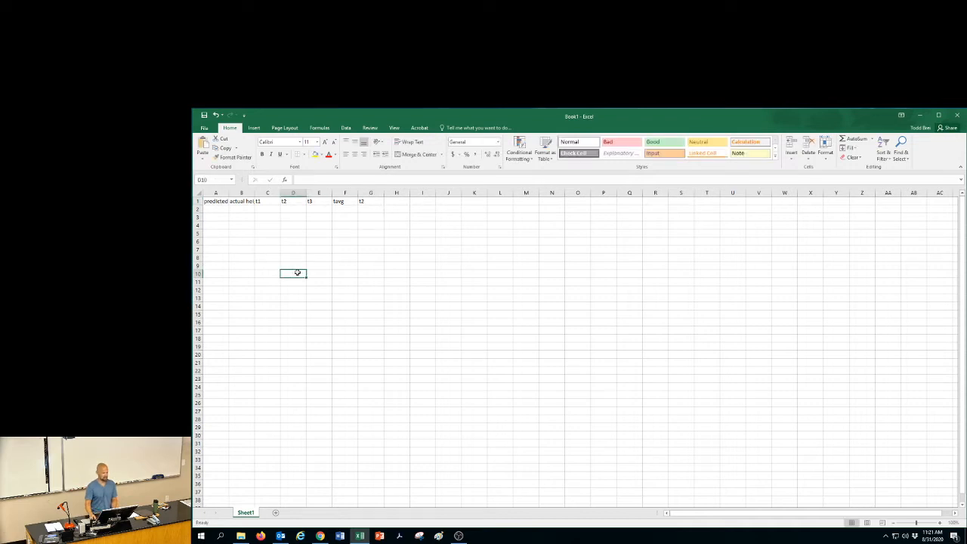
Rotate the text orientation of all headings in row 1 to vertical, reading upward
{"action": "left_click", "coordinate": [196, 201]}
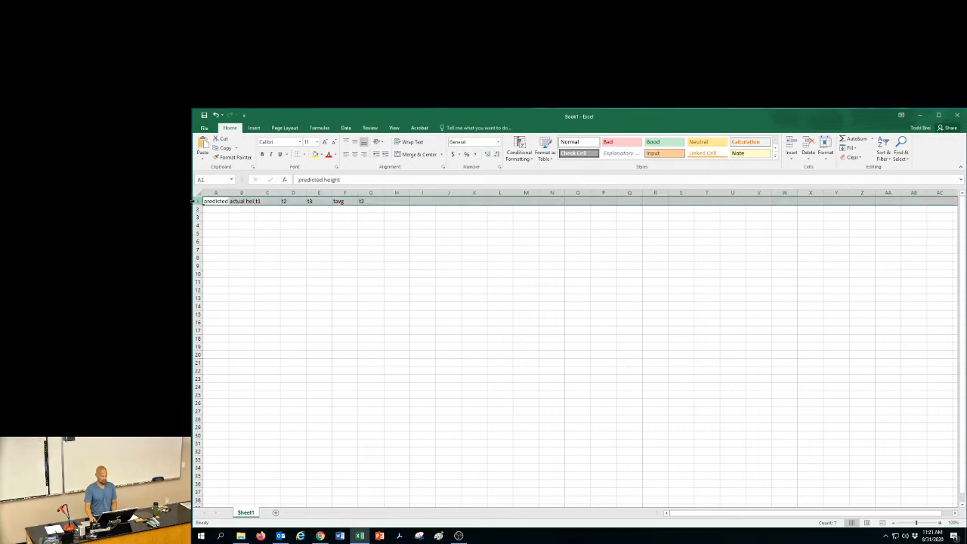
{"action": "left_click", "coordinate": [444, 169]}
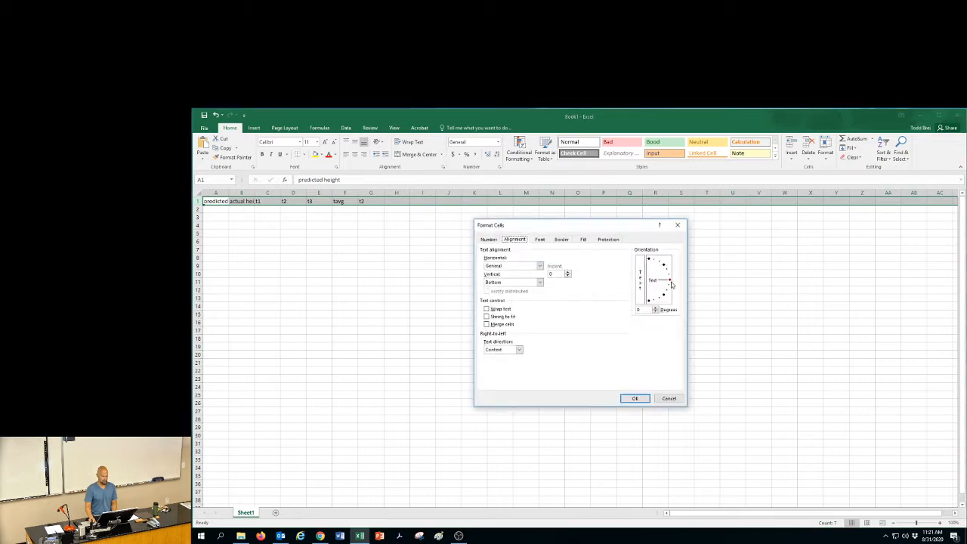
{"action": "left_click_drag", "start_coordinate": [672, 282], "coordinate": [648, 260]}
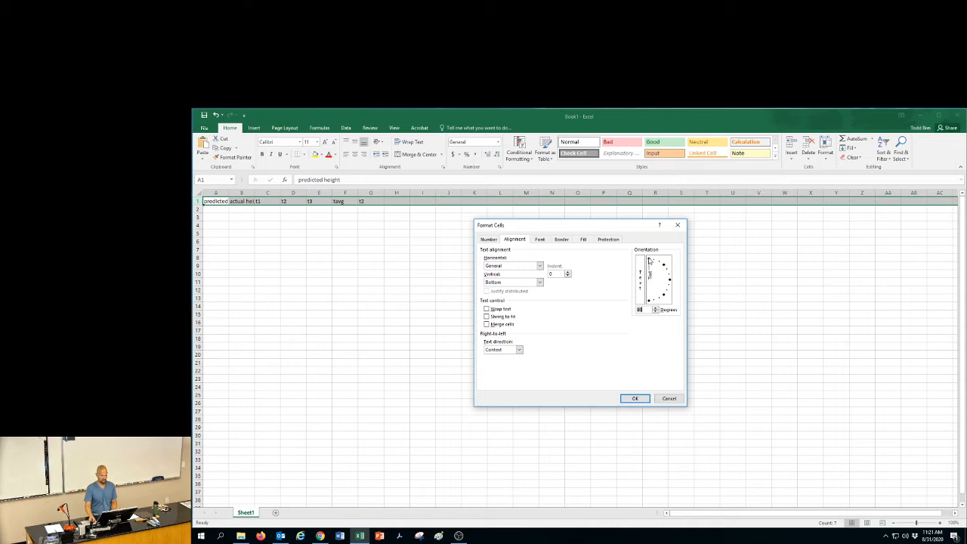
{"action": "left_click", "coordinate": [635, 398]}
{"action": "left_click", "coordinate": [350, 335]}
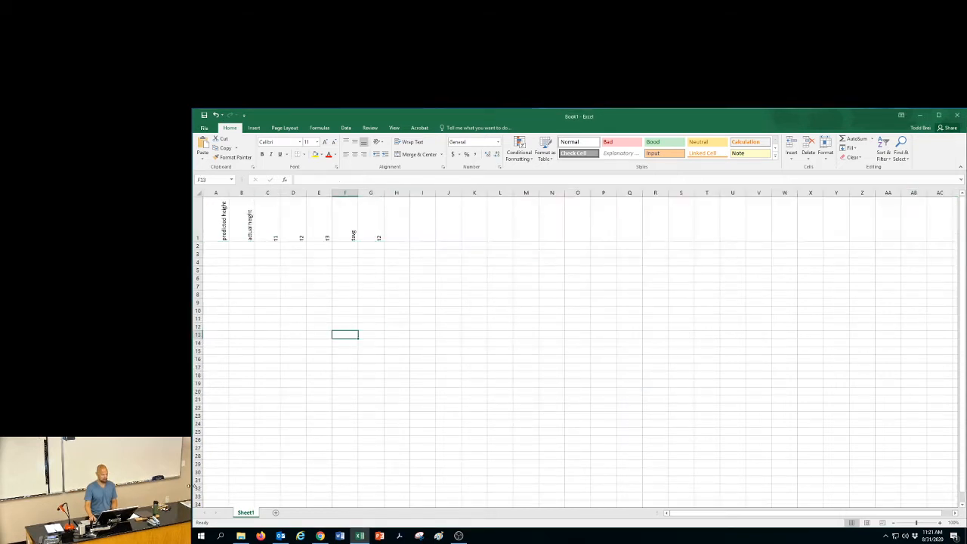
Set the font size of the row 1 headings to 12
{"action": "left_click", "coordinate": [195, 227]}
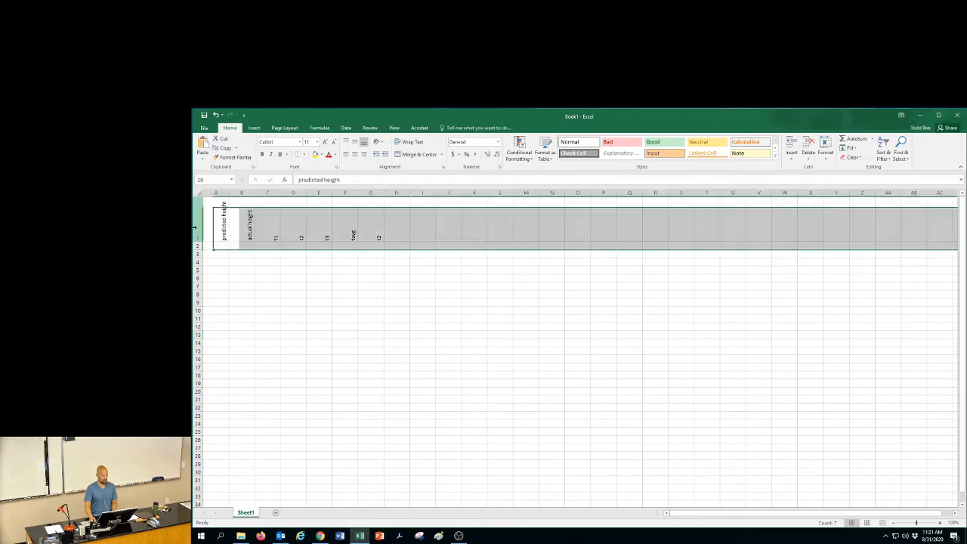
{"action": "left_click", "coordinate": [316, 141]}
{"action": "left_click", "coordinate": [307, 182]}
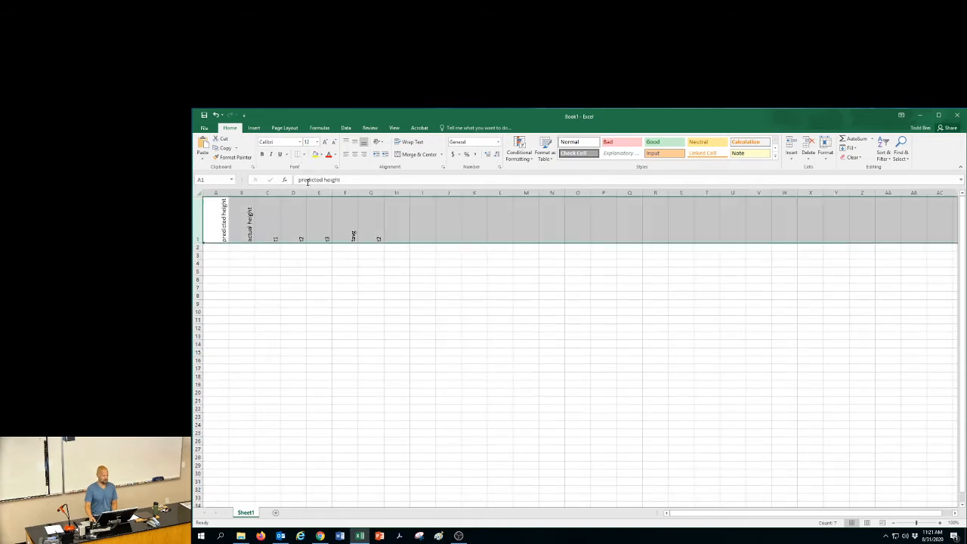
Try left and right alignment on the row 1 headings and settle on centred horizontally
{"action": "left_click", "coordinate": [355, 155]}
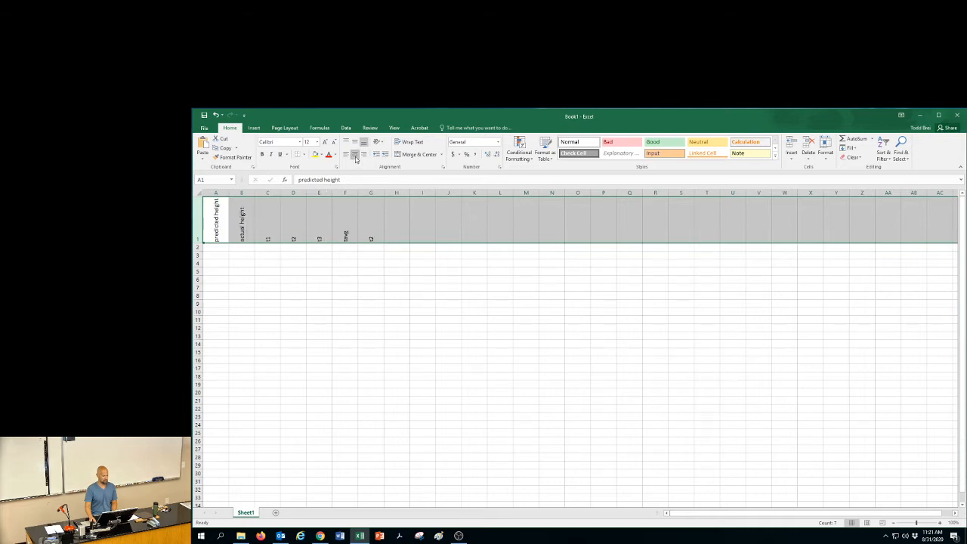
{"action": "left_click", "coordinate": [347, 155]}
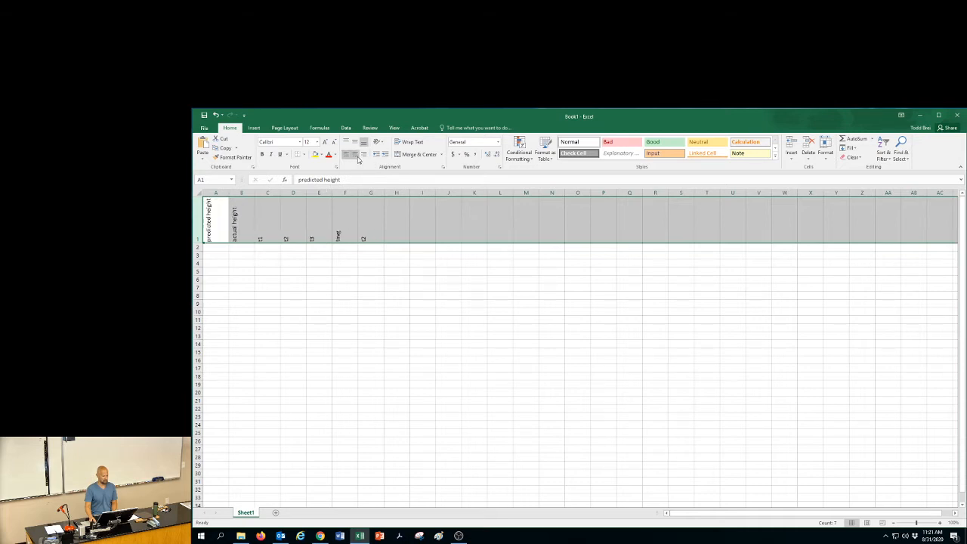
{"action": "left_click", "coordinate": [364, 155]}
{"action": "left_click", "coordinate": [364, 155]}
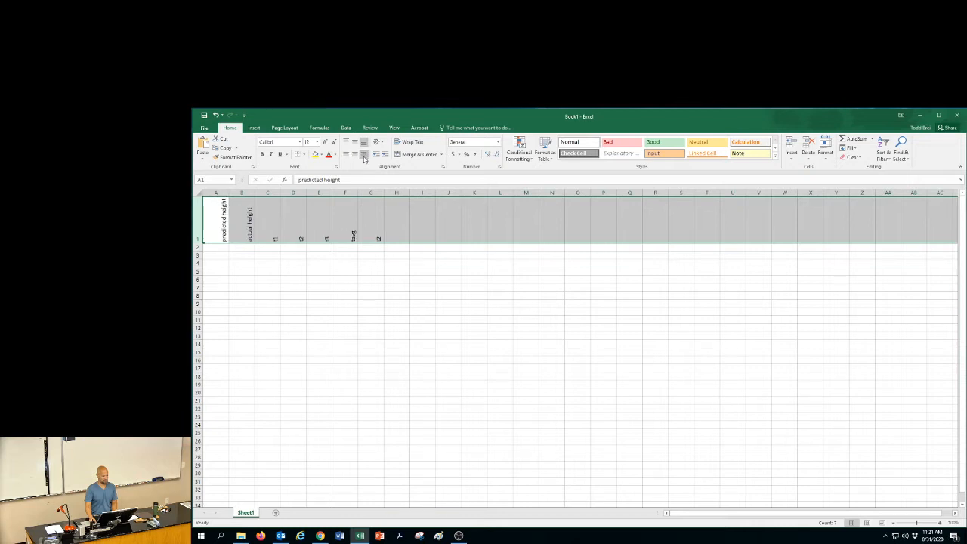
{"action": "left_click", "coordinate": [355, 156]}
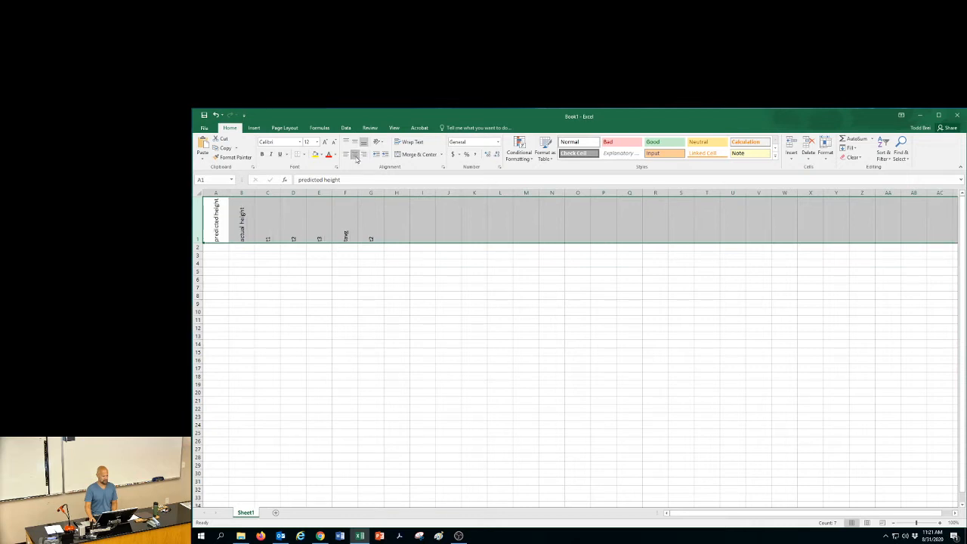
Try a taller height for row 1 and undo the height change
{"action": "left_click", "coordinate": [251, 257]}
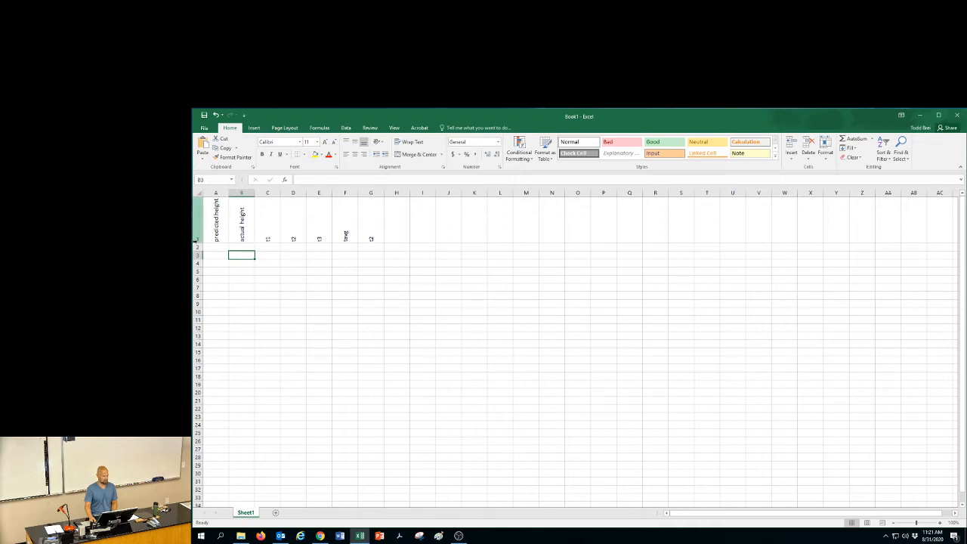
{"action": "left_click_drag", "start_coordinate": [197, 242], "coordinate": [198, 266]}
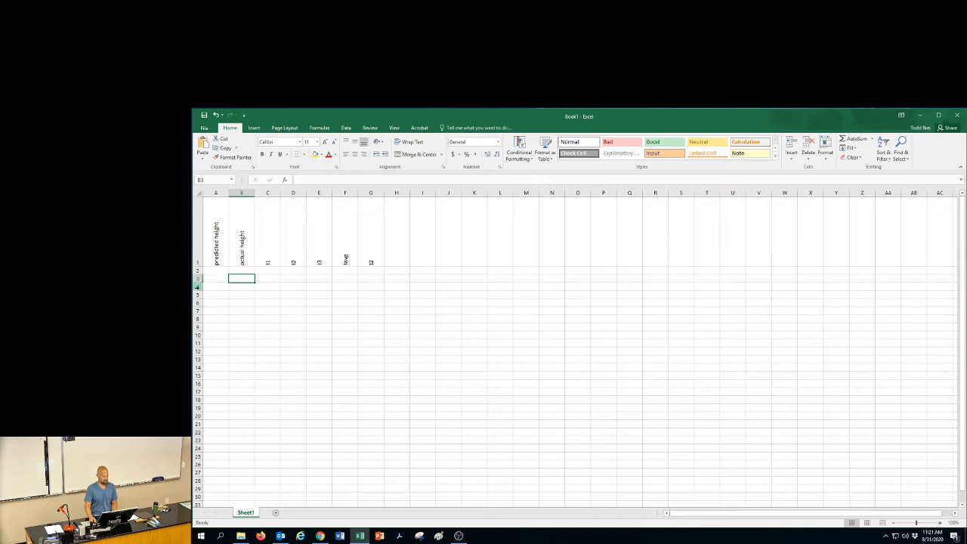
{"action": "key", "text": "ctrl+z"}
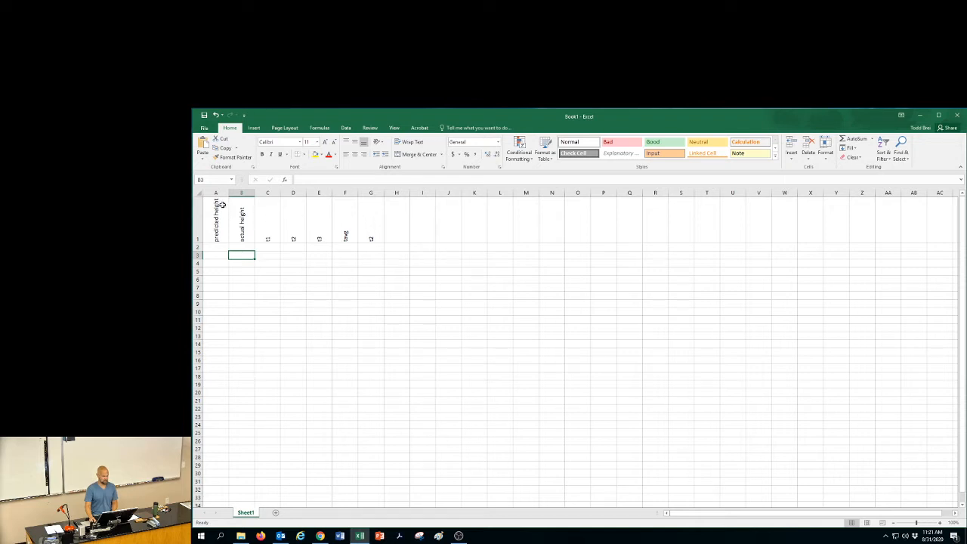
Format the 1 in the C1 heading "t1" as a subscript
{"action": "left_click", "coordinate": [267, 234]}
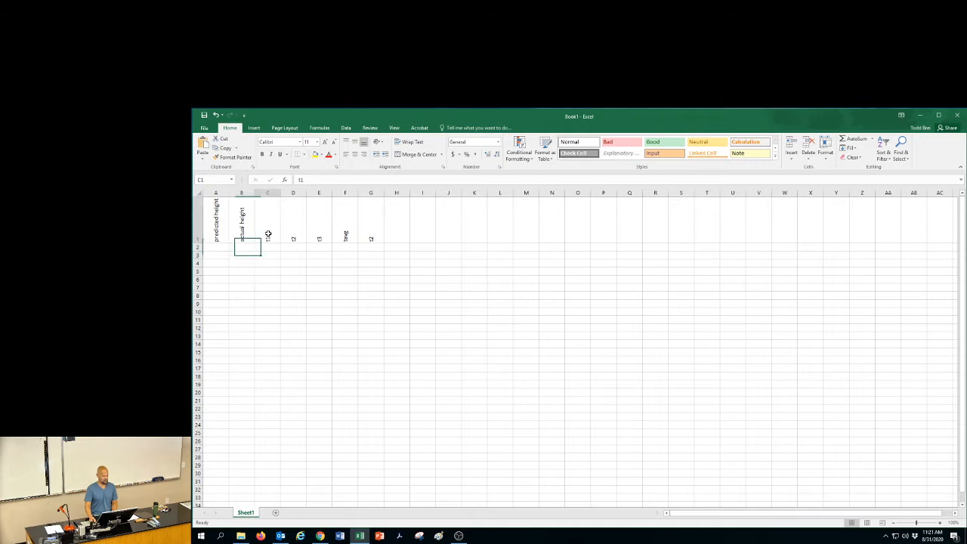
{"action": "left_click", "coordinate": [301, 180]}
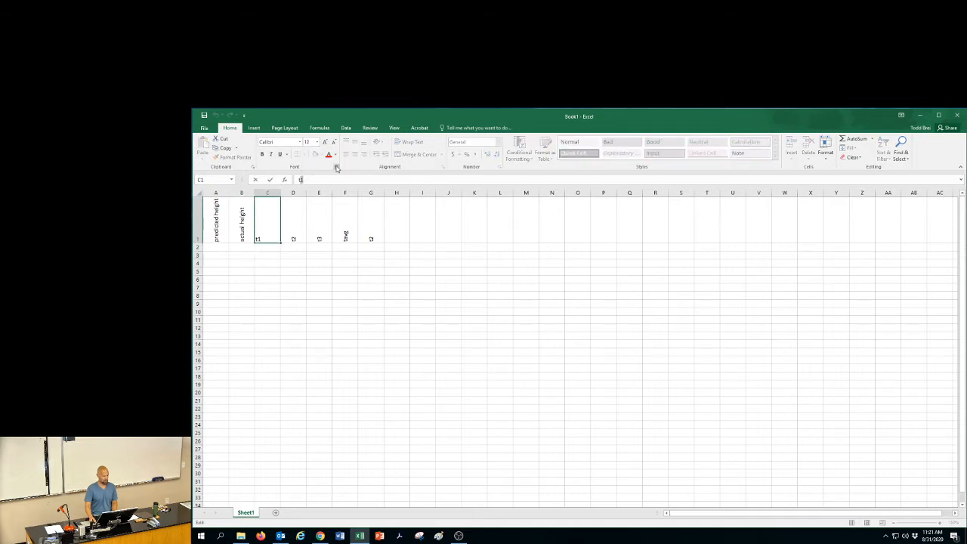
{"action": "left_click", "coordinate": [337, 168]}
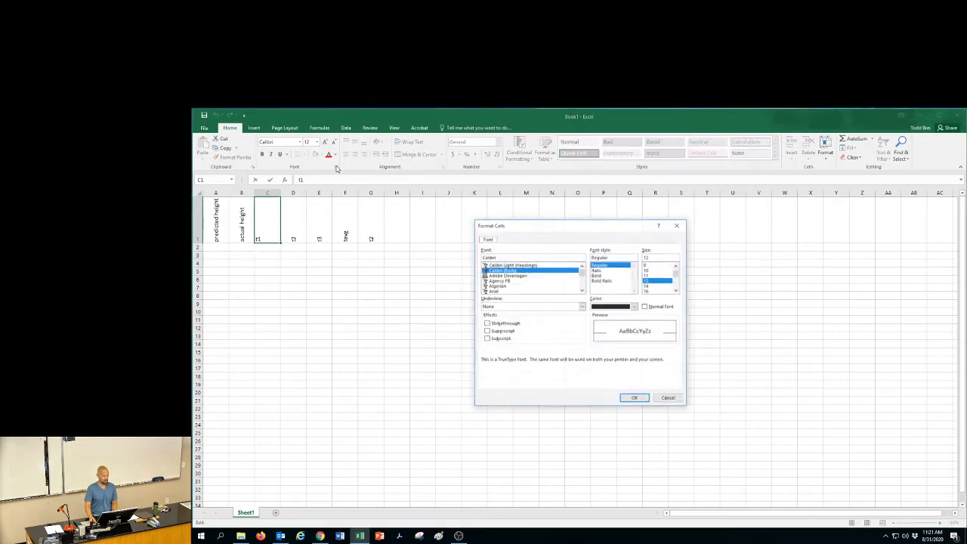
{"action": "left_click", "coordinate": [487, 339]}
{"action": "left_click", "coordinate": [635, 398]}
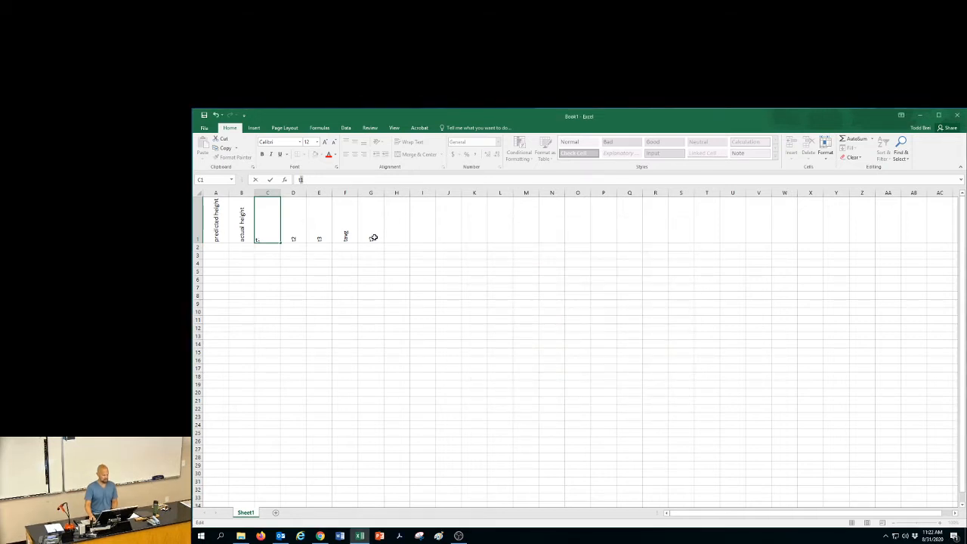
Format "avg" in the F1 heading "tavg" as a subscript
{"action": "left_click", "coordinate": [346, 231]}
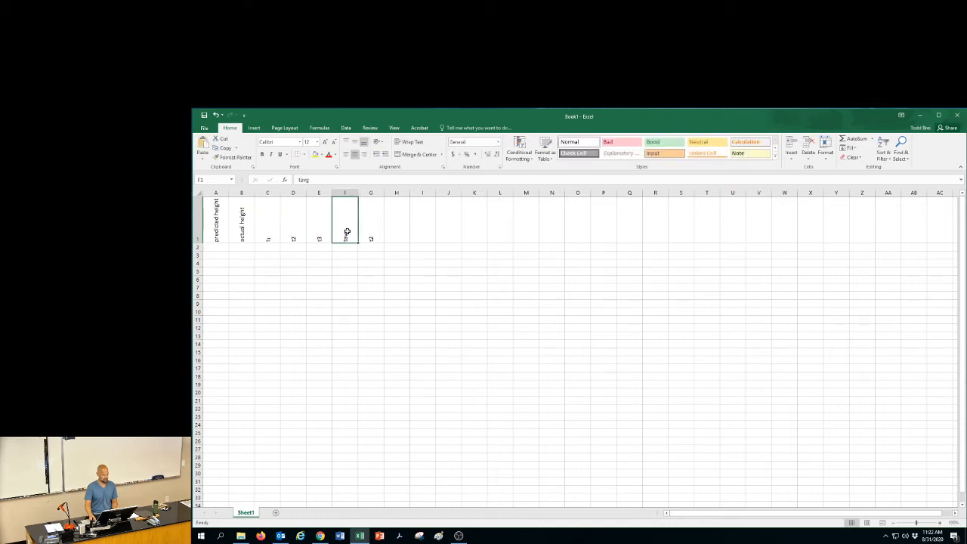
{"action": "left_click", "coordinate": [304, 180]}
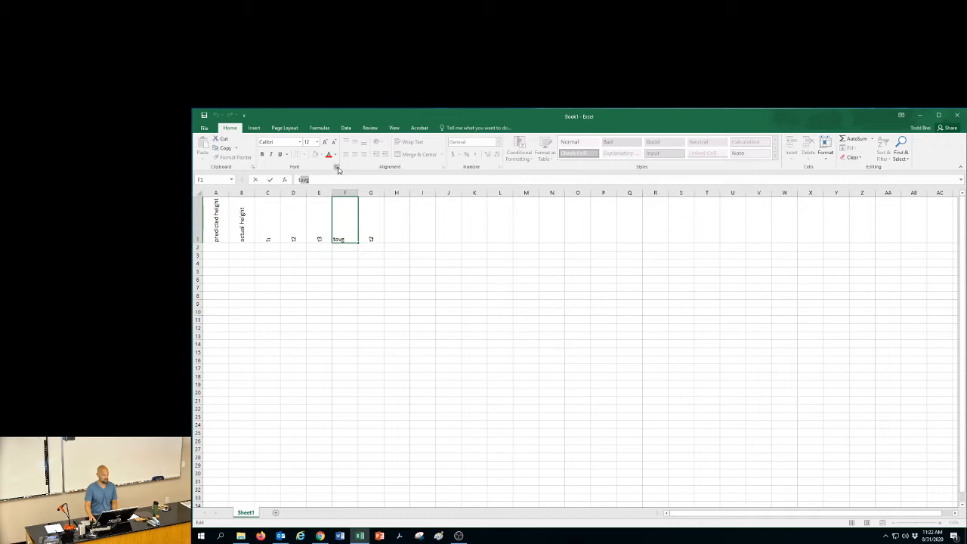
{"action": "left_click", "coordinate": [337, 168]}
{"action": "left_click", "coordinate": [487, 339]}
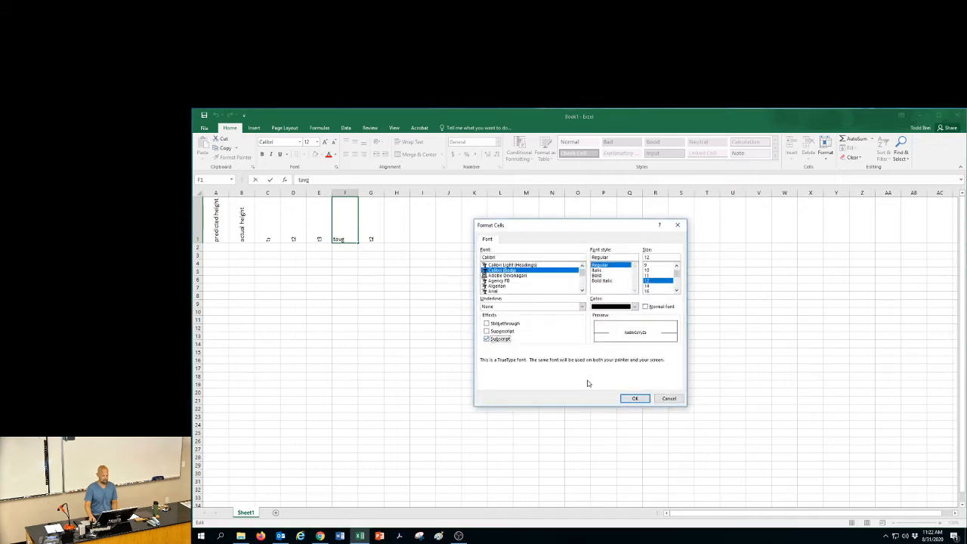
{"action": "left_click", "coordinate": [635, 398]}
Format the 2 in the G1 heading "t2" as a superscript
{"action": "left_click", "coordinate": [369, 233]}
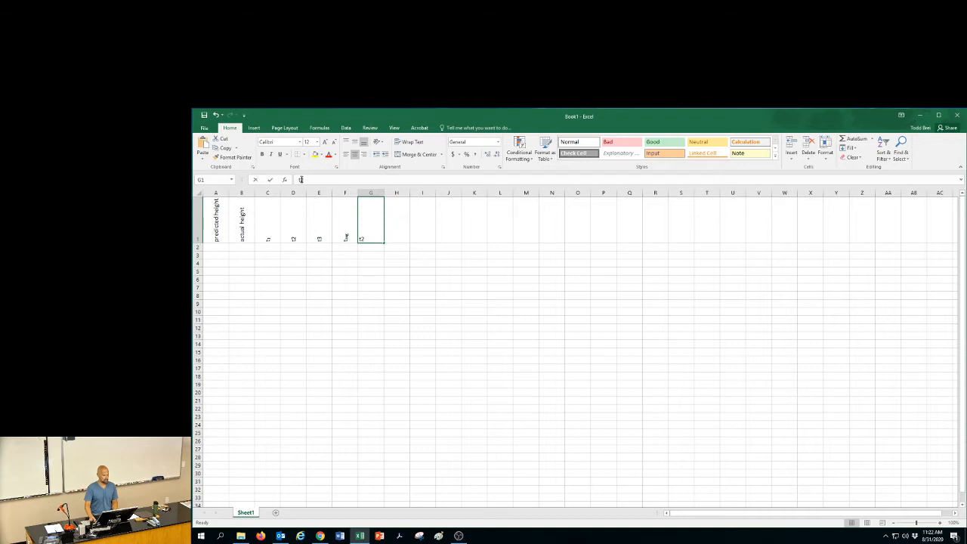
{"action": "left_click_drag", "start_coordinate": [303, 180], "coordinate": [301, 180]}
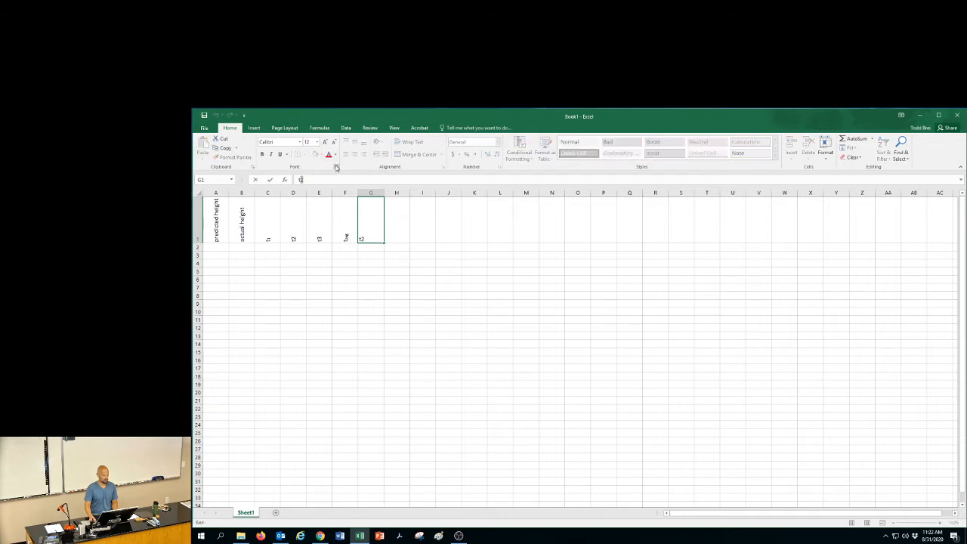
{"action": "left_click", "coordinate": [337, 167]}
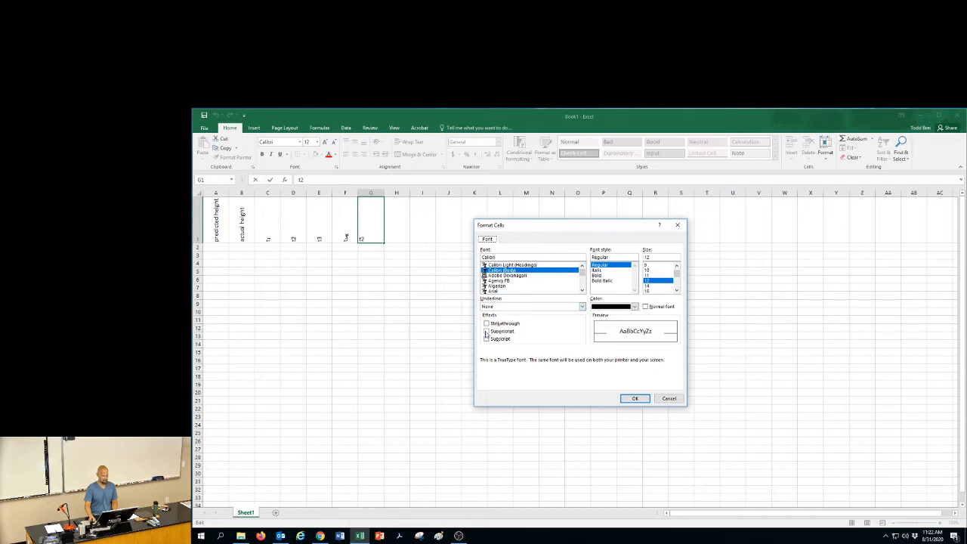
{"action": "left_click", "coordinate": [487, 334]}
{"action": "left_click", "coordinate": [635, 399]}
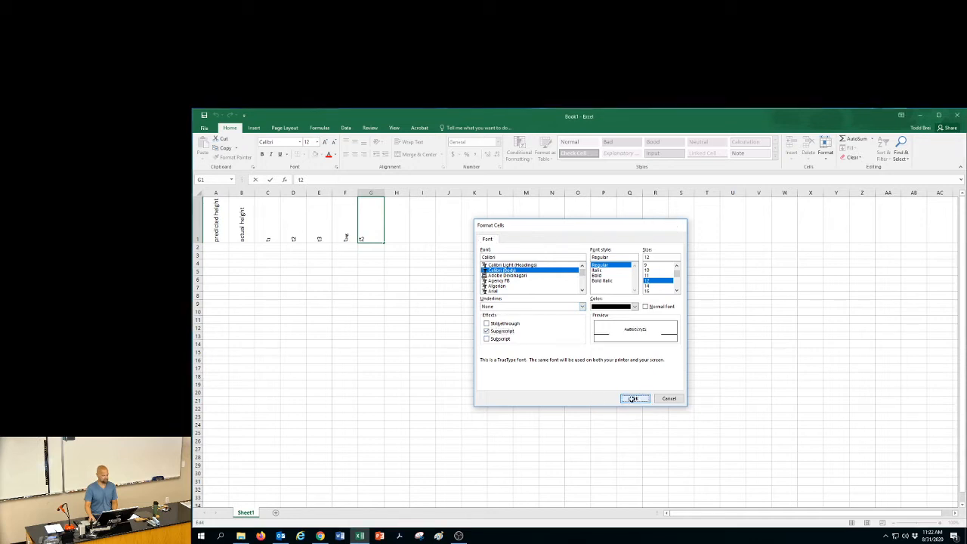
Format the 2 in the D1 heading "t2" as a subscript
{"action": "left_click", "coordinate": [295, 234]}
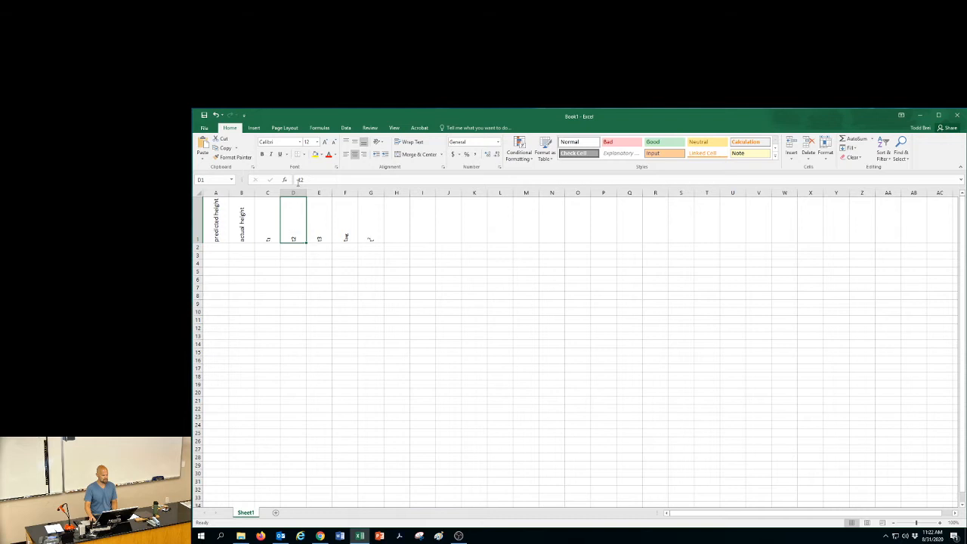
{"action": "left_click_drag", "start_coordinate": [303, 180], "coordinate": [300, 180]}
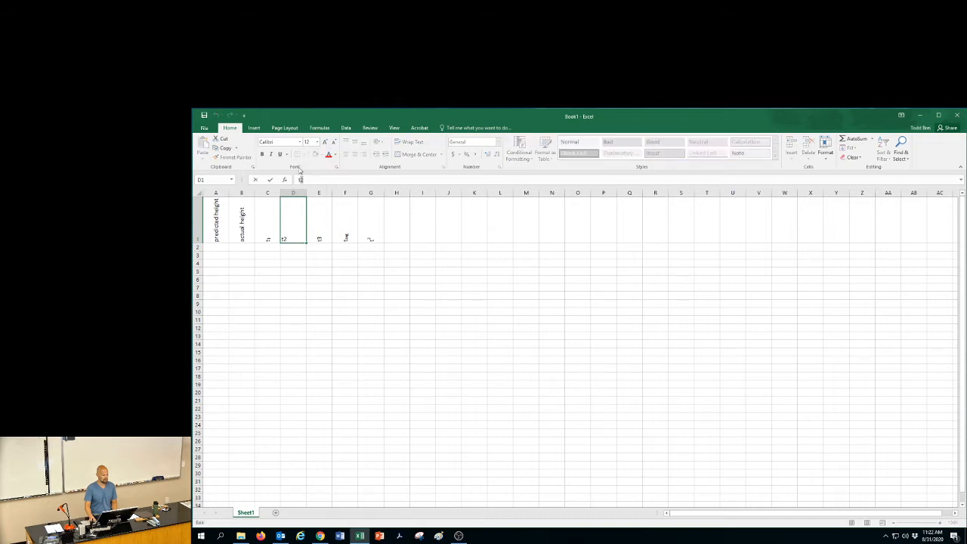
{"action": "left_click", "coordinate": [337, 169]}
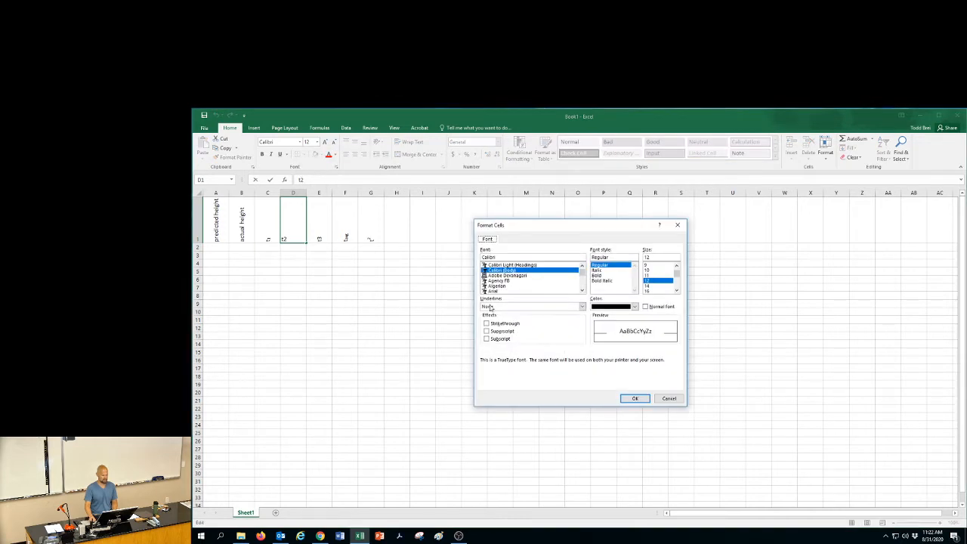
{"action": "left_click", "coordinate": [486, 339]}
{"action": "left_click", "coordinate": [634, 398]}
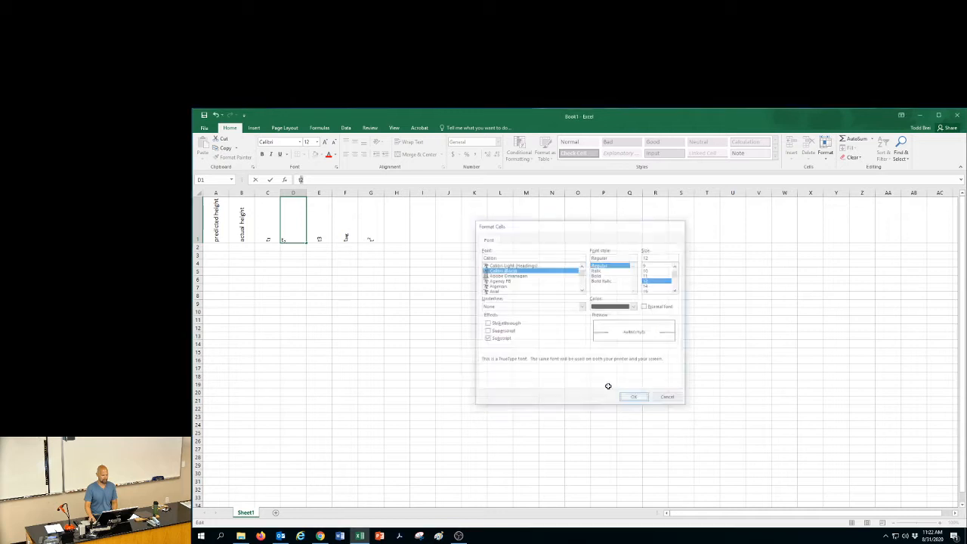
Apply subscript formatting to the whole heading "t3" in cell E1
{"action": "left_click", "coordinate": [320, 236]}
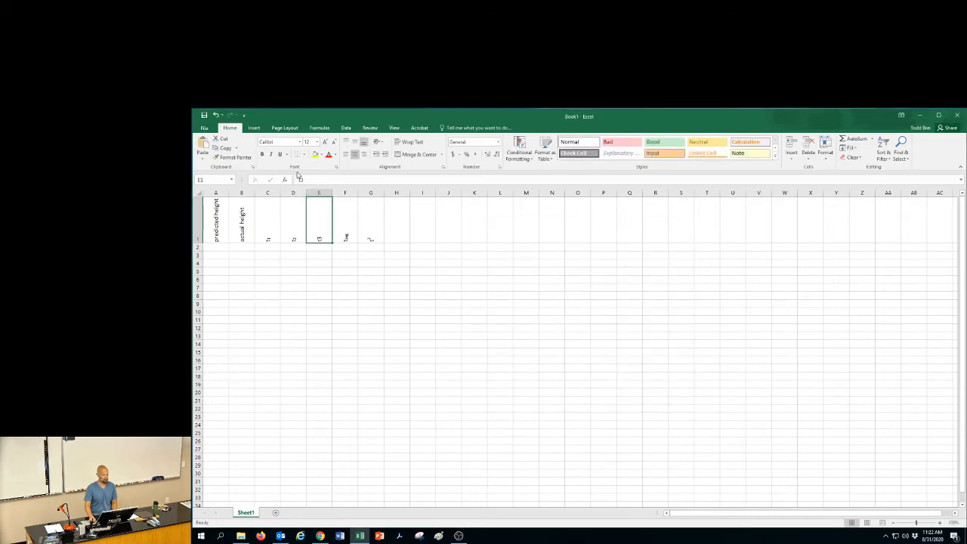
{"action": "left_click", "coordinate": [337, 170]}
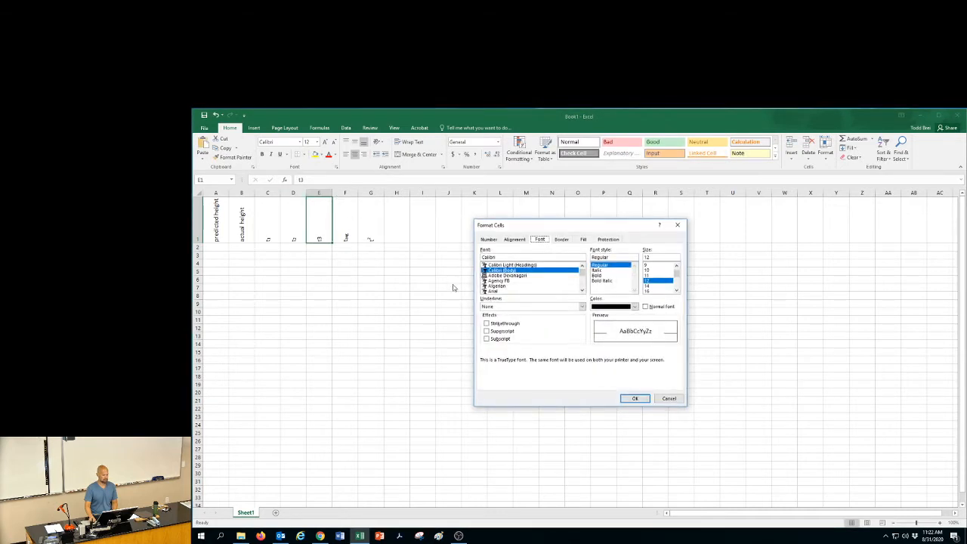
{"action": "left_click", "coordinate": [487, 339]}
{"action": "left_click", "coordinate": [634, 398]}
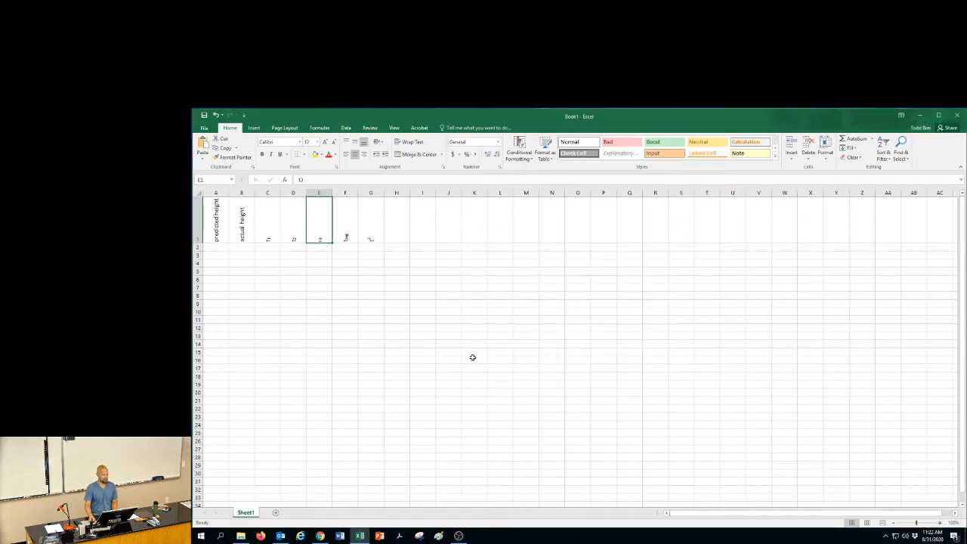
{"action": "left_click", "coordinate": [471, 356]}
Set the text orientation of the headings in C1 through G1 to horizontal
{"action": "left_click", "coordinate": [268, 225]}
{"action": "left_click_drag", "start_coordinate": [268, 225], "coordinate": [366, 230]}
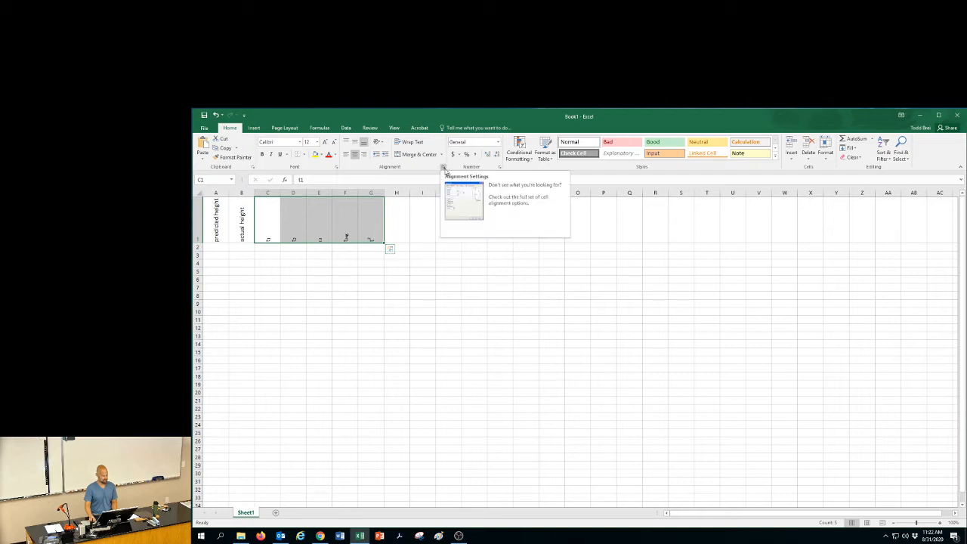
{"action": "left_click", "coordinate": [443, 168]}
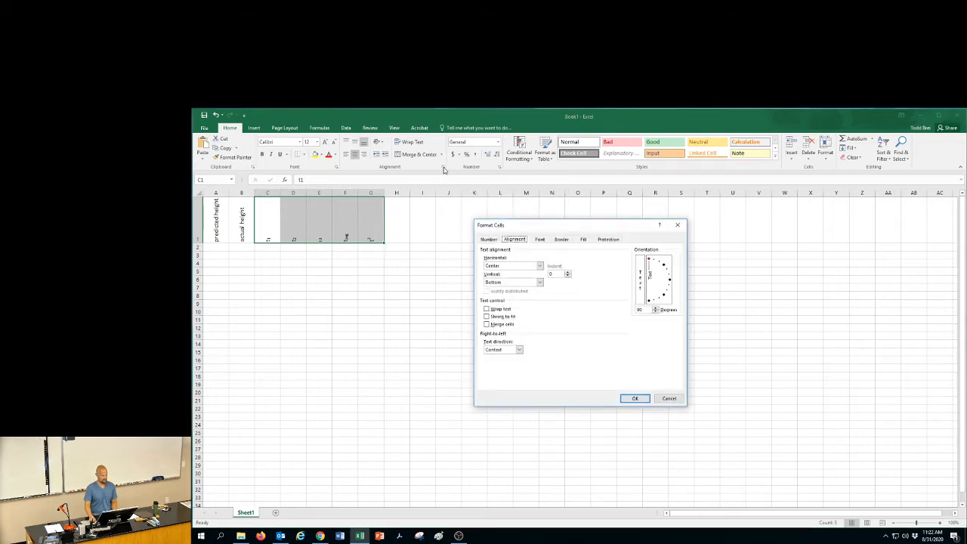
{"action": "left_click", "coordinate": [670, 282]}
{"action": "left_click", "coordinate": [636, 399]}
{"action": "left_click", "coordinate": [423, 352]}
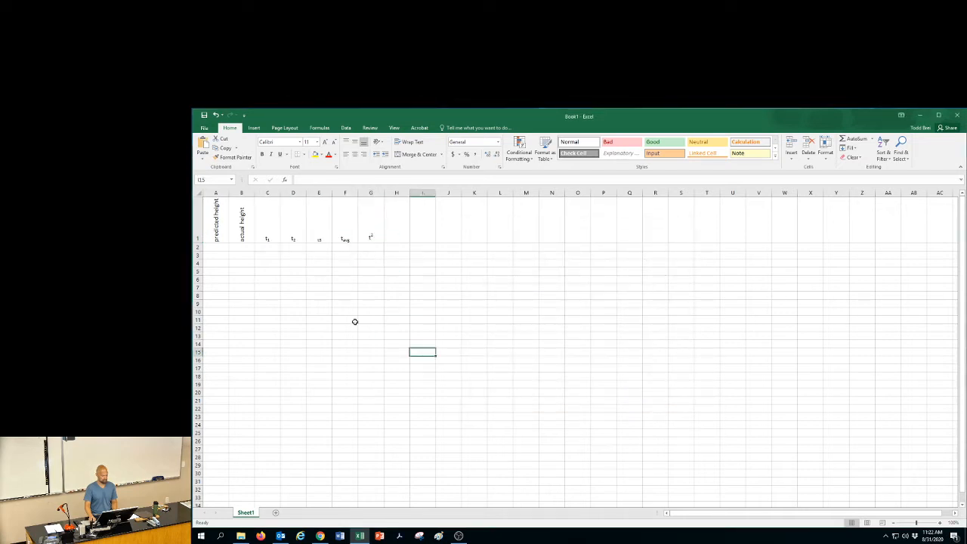
Check in the print preview how the heading row fits on the page, and return to the sheet
{"action": "left_click", "coordinate": [214, 220]}
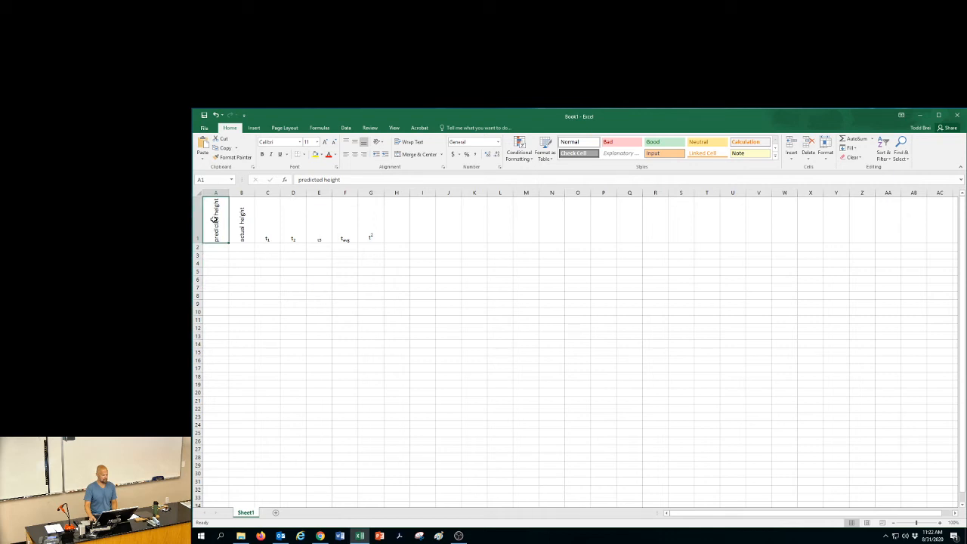
{"action": "left_click", "coordinate": [209, 128]}
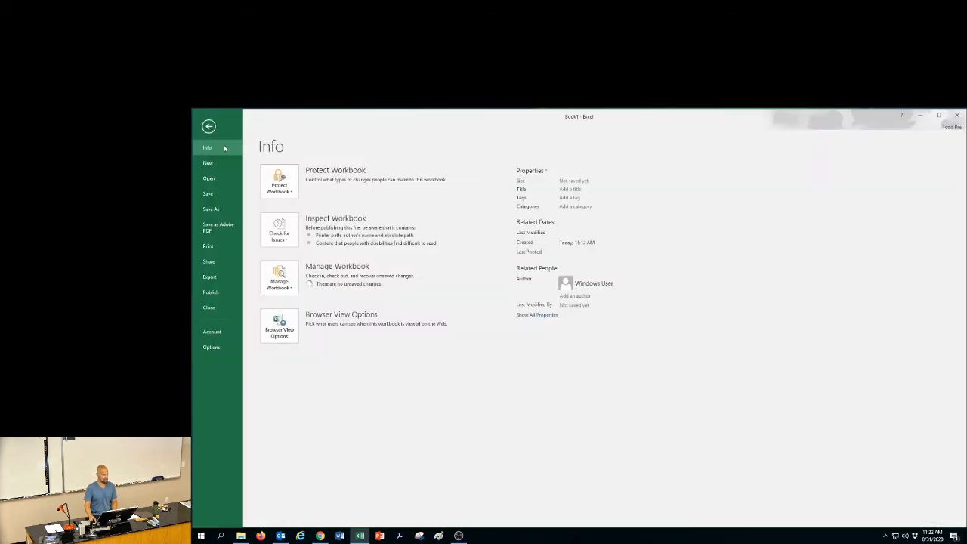
{"action": "left_click", "coordinate": [209, 247]}
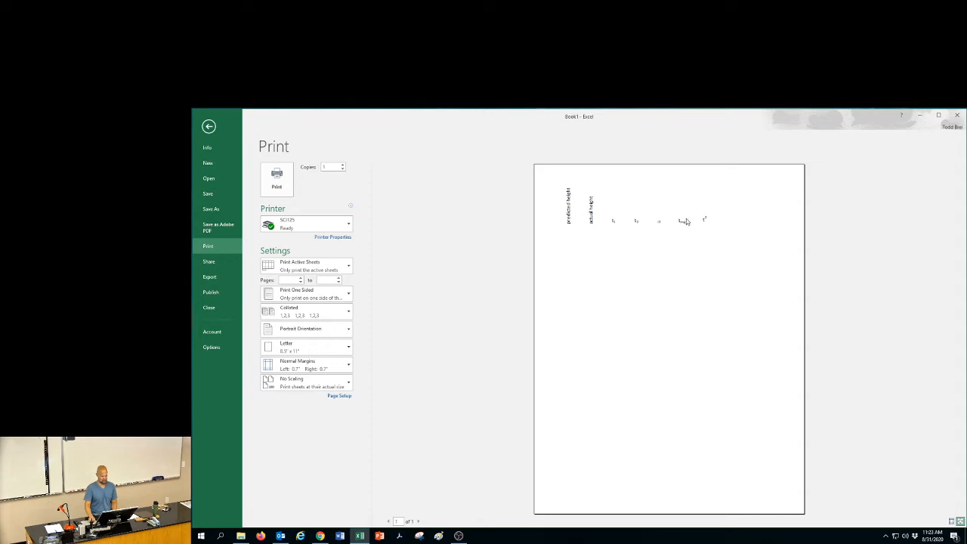
{"action": "left_click", "coordinate": [209, 127]}
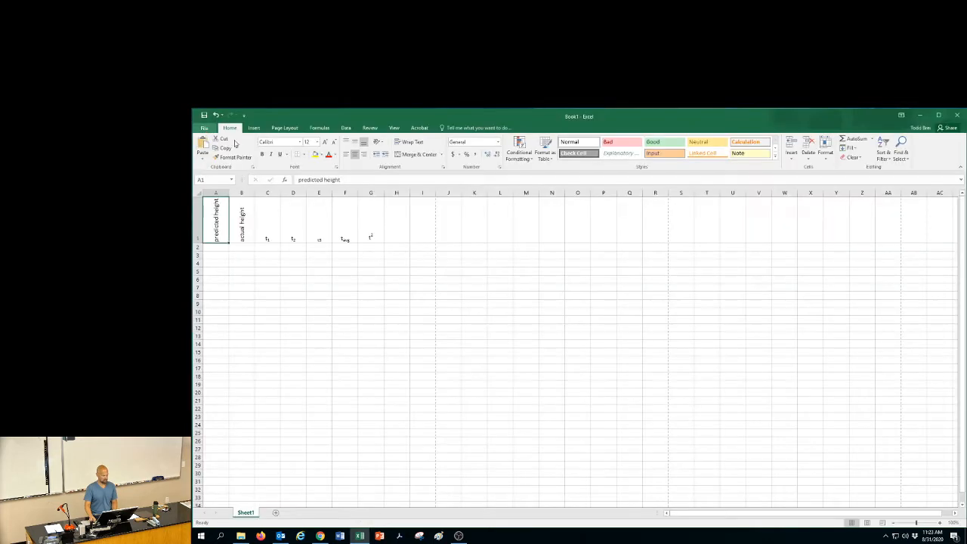
{"action": "left_click_drag", "start_coordinate": [214, 222], "coordinate": [370, 327]}
Enter the predicted heights 10 to 100 in increments of 10 in cells A2 through A11
{"action": "left_click", "coordinate": [225, 248]}
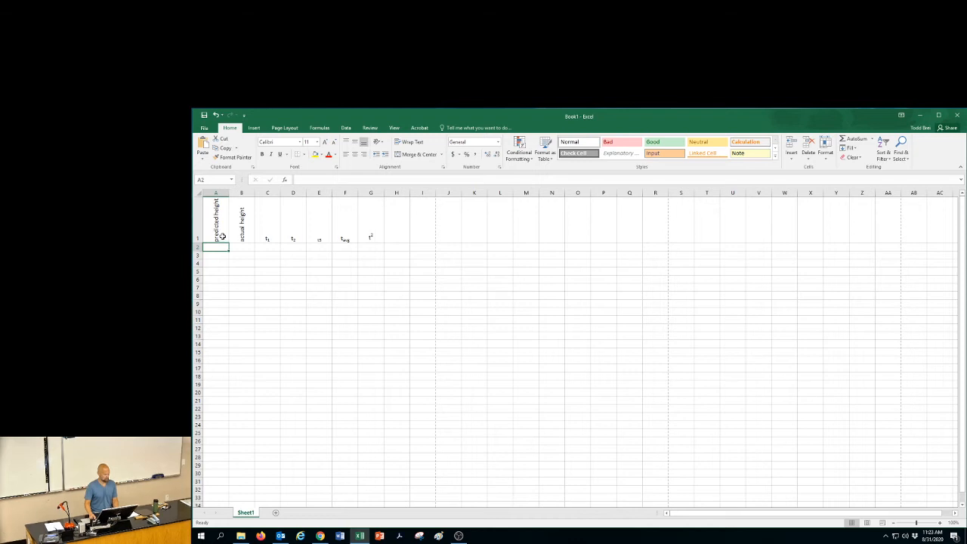
{"action": "type", "text": "10"}
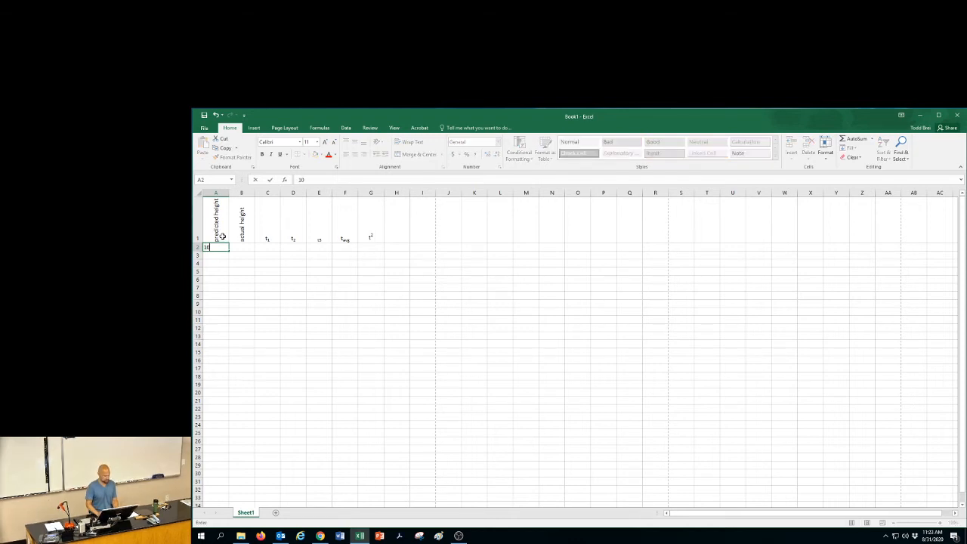
{"action": "key", "text": "Return"}
{"action": "type", "text": "20"}
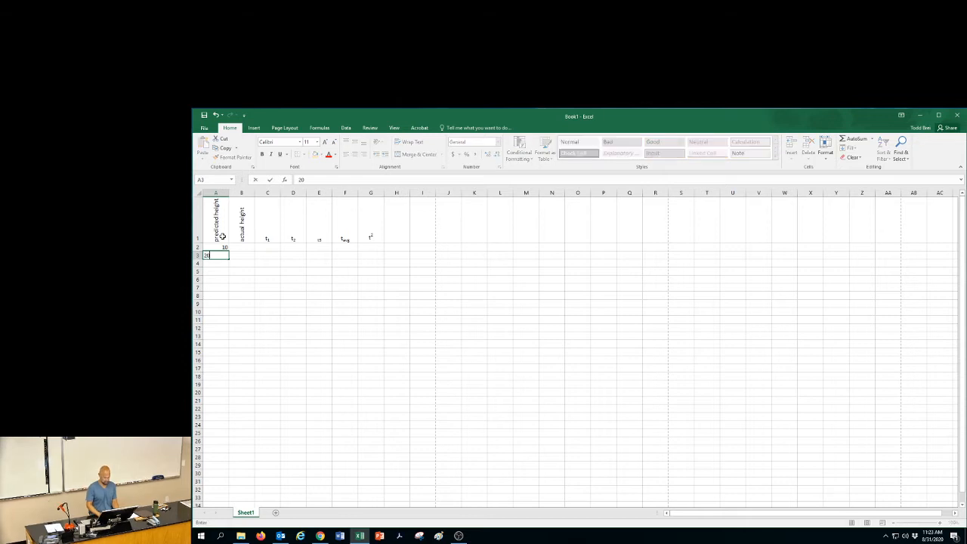
{"action": "key", "text": "Return"}
{"action": "type", "text": "3"}
{"action": "type", "text": "40"}
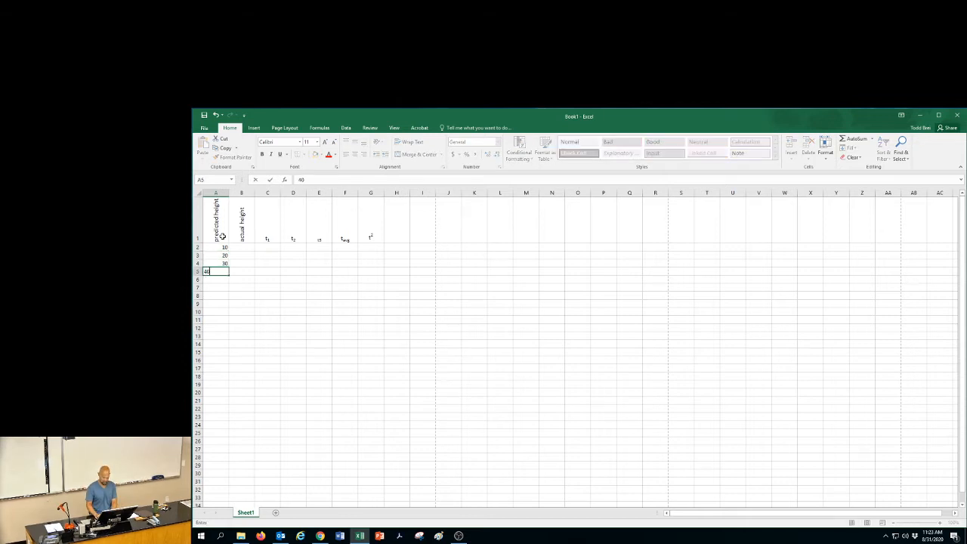
{"action": "key", "text": "Return"}
{"action": "type", "text": "50"}
{"action": "key", "text": "Return"}
{"action": "type", "text": "60"}
{"action": "key", "text": "Return"}
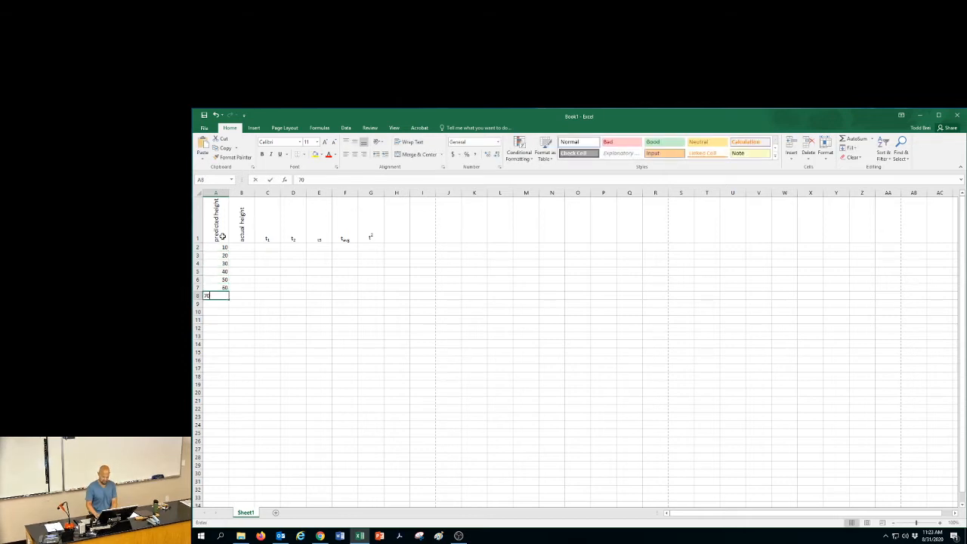
{"action": "type", "text": "70"}
{"action": "key", "text": "Return"}
{"action": "type", "text": "80"}
{"action": "key", "text": "Return"}
{"action": "type", "text": "90"}
{"action": "key", "text": "Return"}
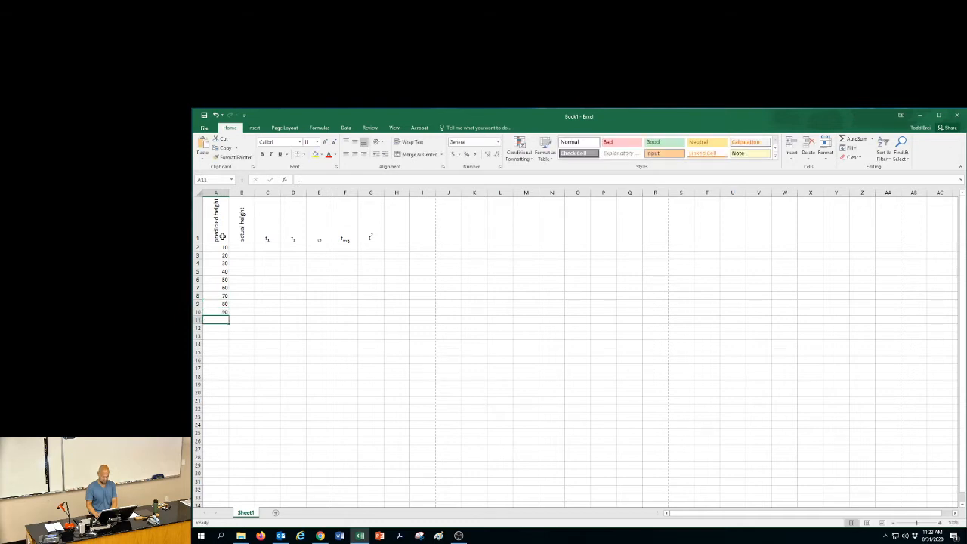
{"action": "type", "text": "100"}
{"action": "key", "text": "Tab"}
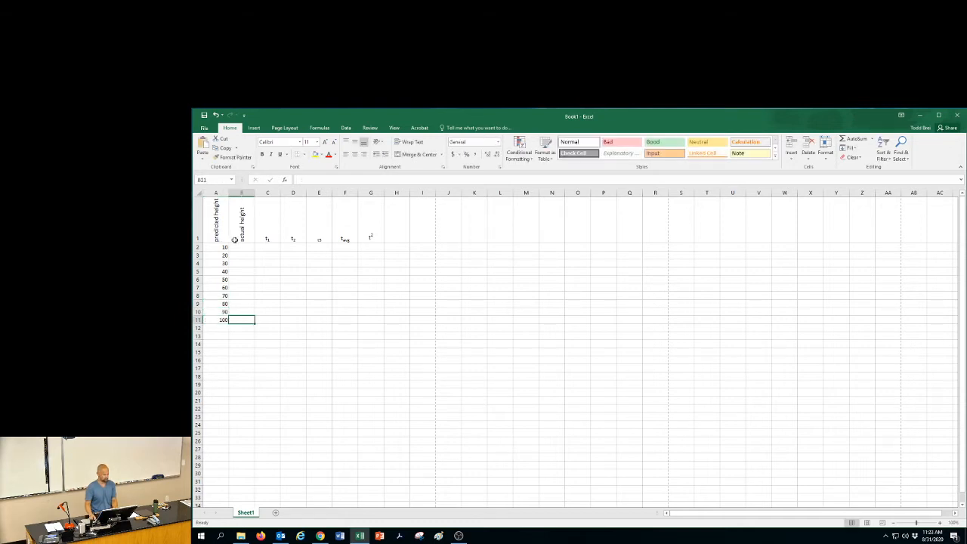
Insert a new row above the 10 entry and enter 0 as the predicted height in A2
{"action": "right_click", "coordinate": [198, 248]}
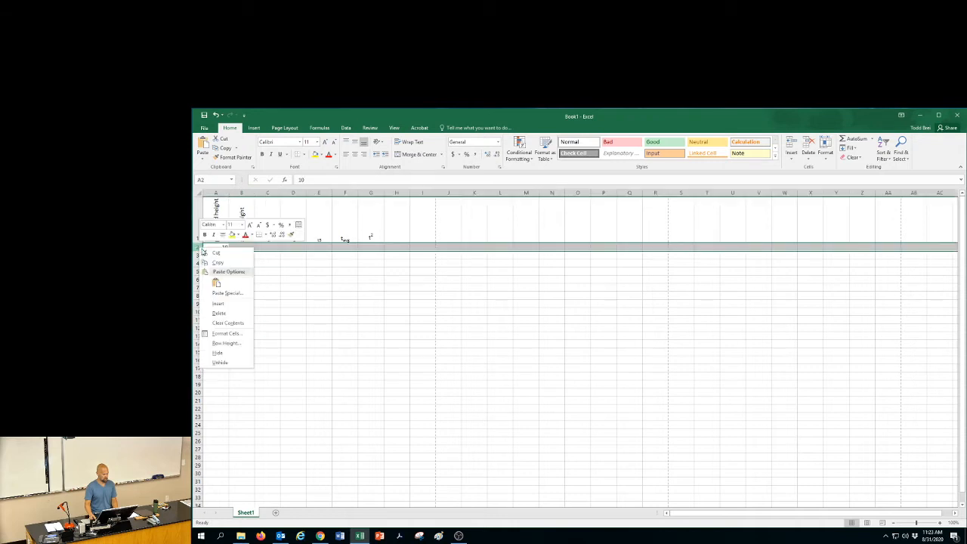
{"action": "left_click", "coordinate": [218, 304]}
{"action": "left_click", "coordinate": [219, 248]}
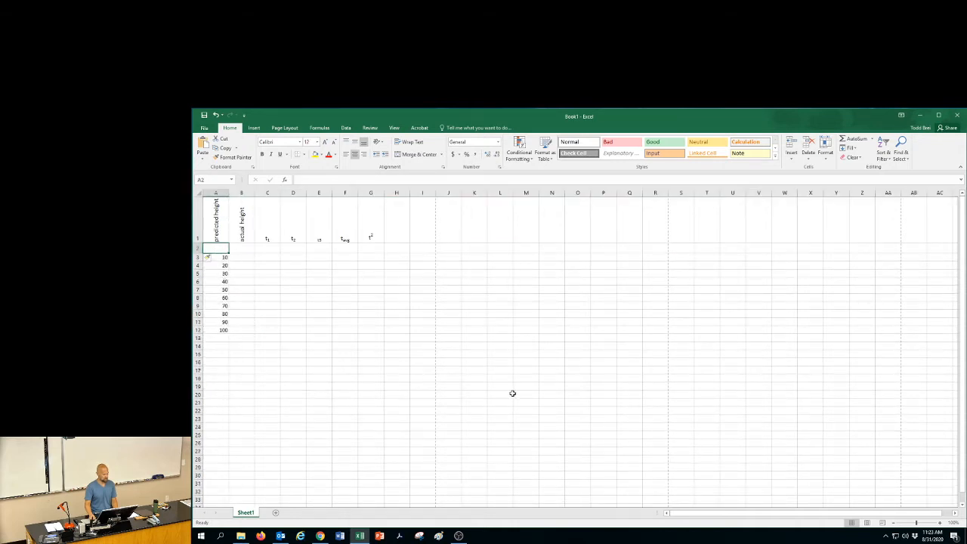
{"action": "type", "text": "0"}
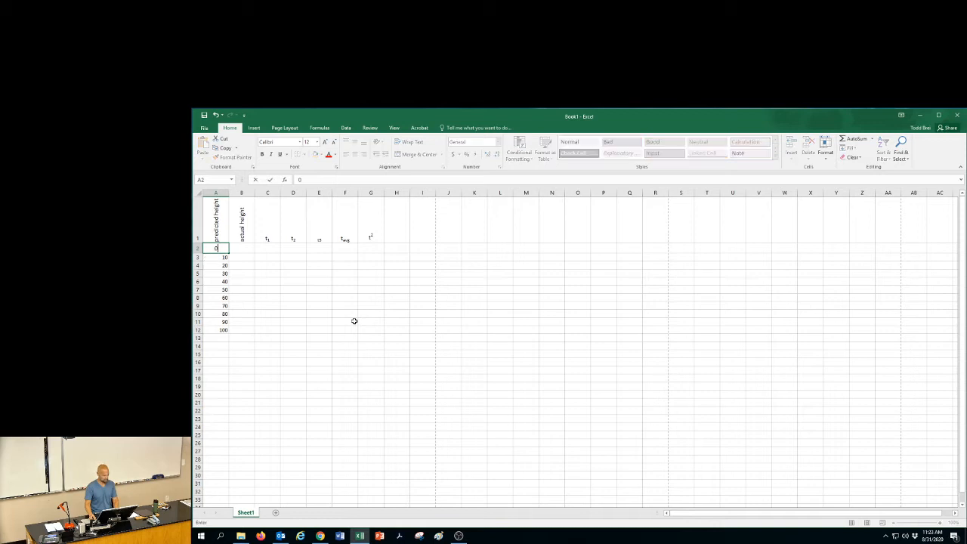
{"action": "left_click", "coordinate": [293, 330]}
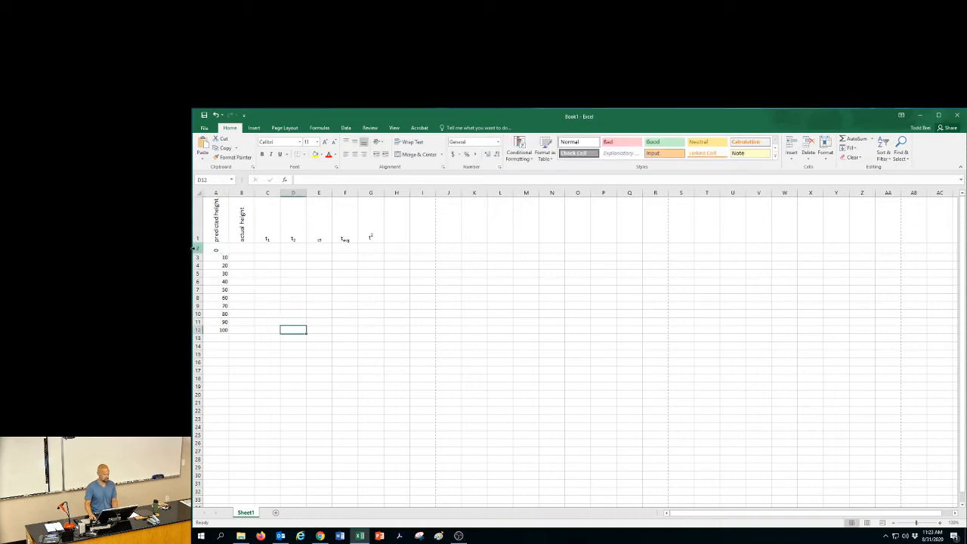
Set the text orientation of row 2 to 0 degrees
{"action": "left_click", "coordinate": [196, 248]}
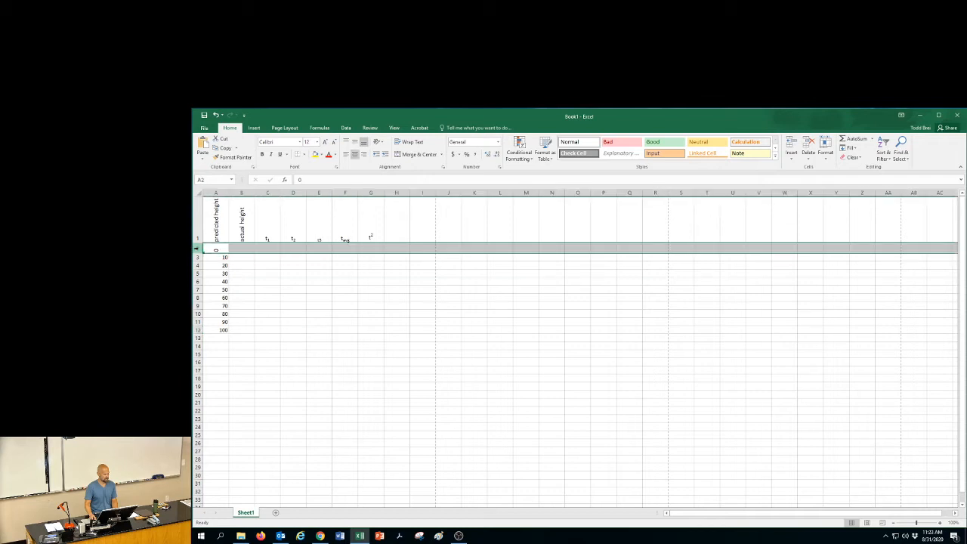
{"action": "left_click", "coordinate": [442, 168]}
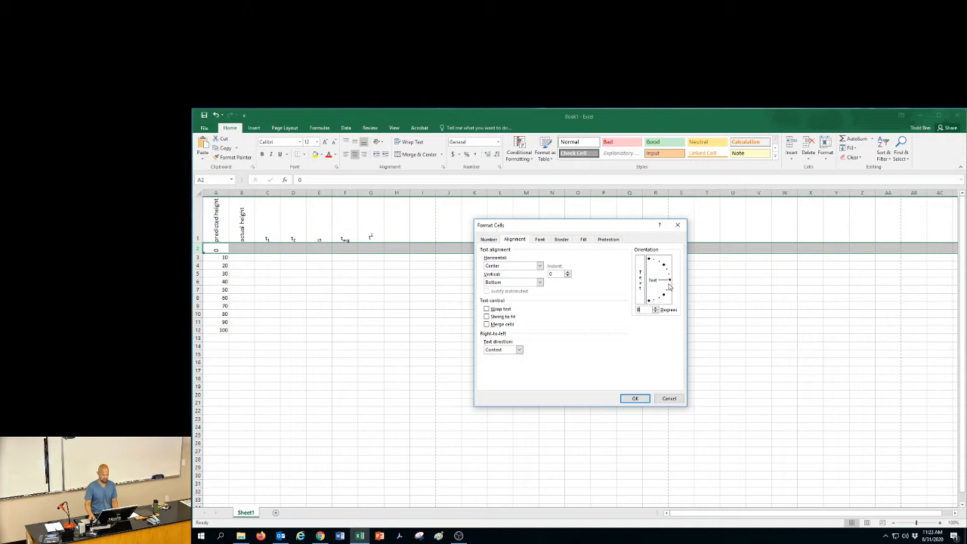
{"action": "left_click", "coordinate": [637, 399]}
{"action": "left_click", "coordinate": [292, 291]}
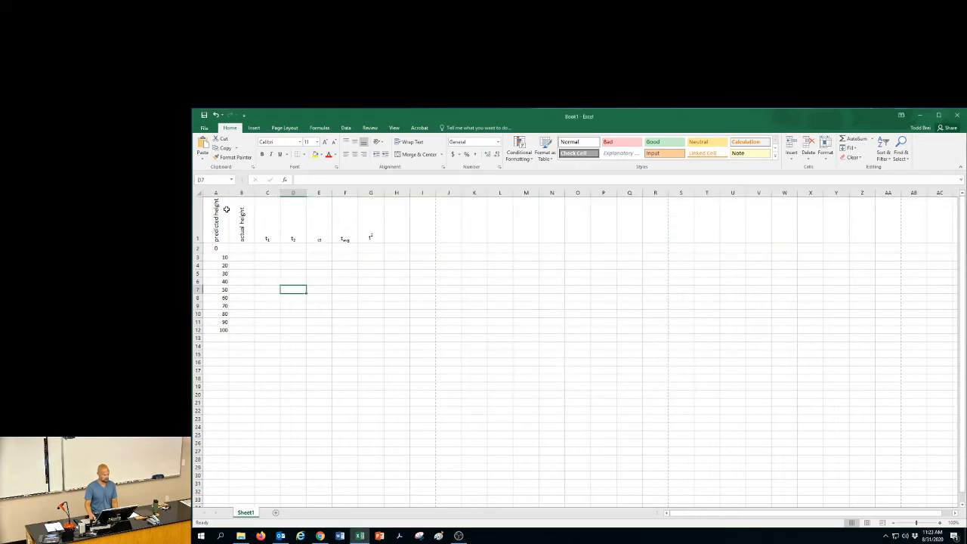
Centre the contents of columns A through G horizontally
{"action": "left_click_drag", "start_coordinate": [216, 193], "coordinate": [379, 205]}
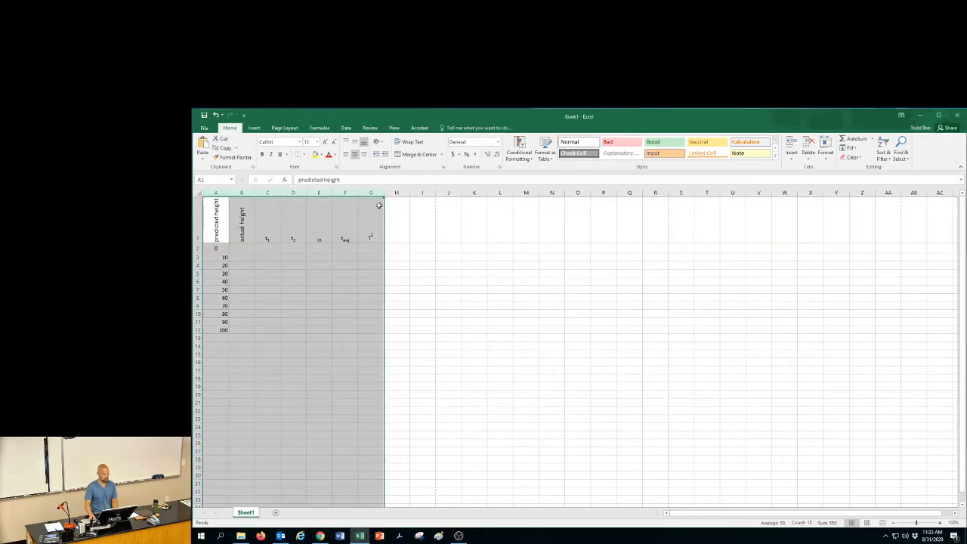
{"action": "left_click", "coordinate": [347, 155]}
{"action": "left_click", "coordinate": [356, 156]}
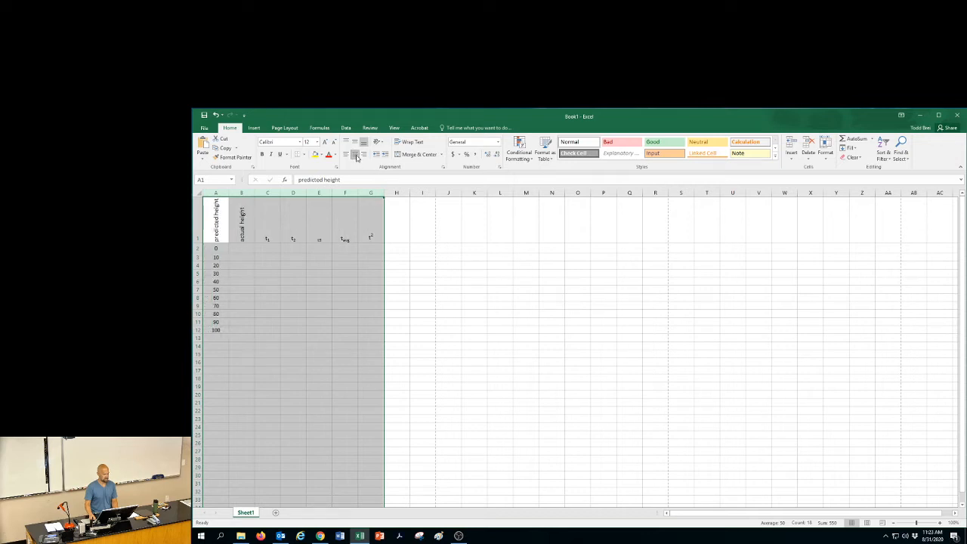
{"action": "left_click", "coordinate": [331, 320]}
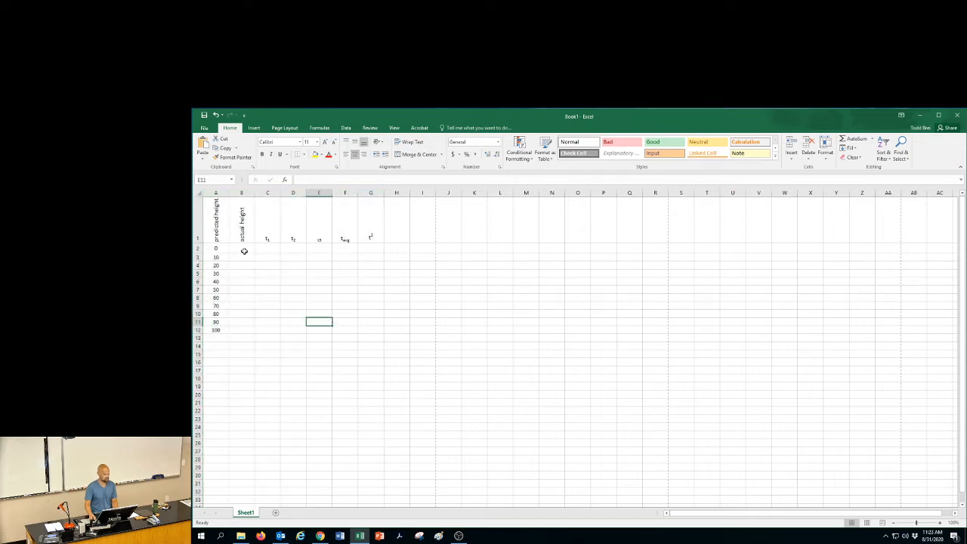
Set the font size of the entire worksheet to 14
{"action": "left_click", "coordinate": [200, 194]}
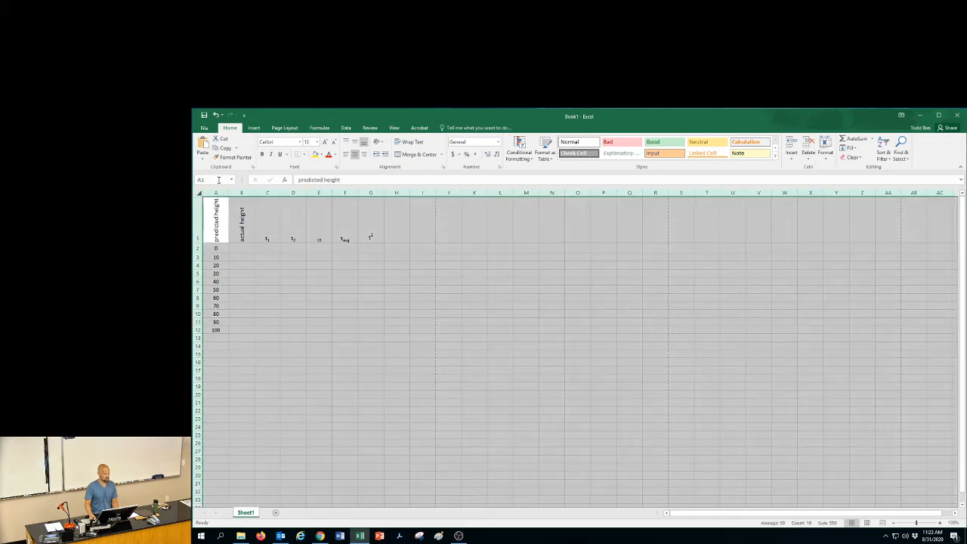
{"action": "left_click", "coordinate": [317, 142]}
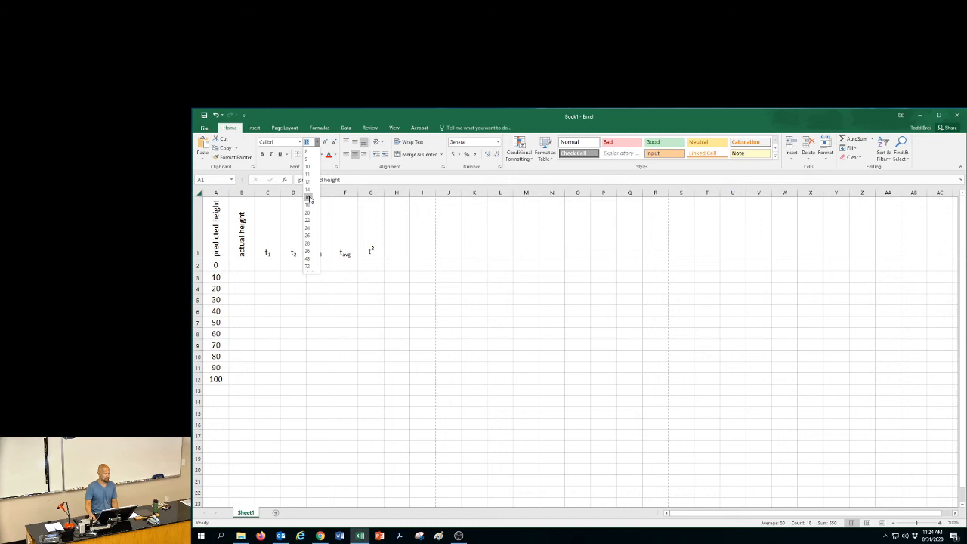
{"action": "left_click", "coordinate": [309, 197]}
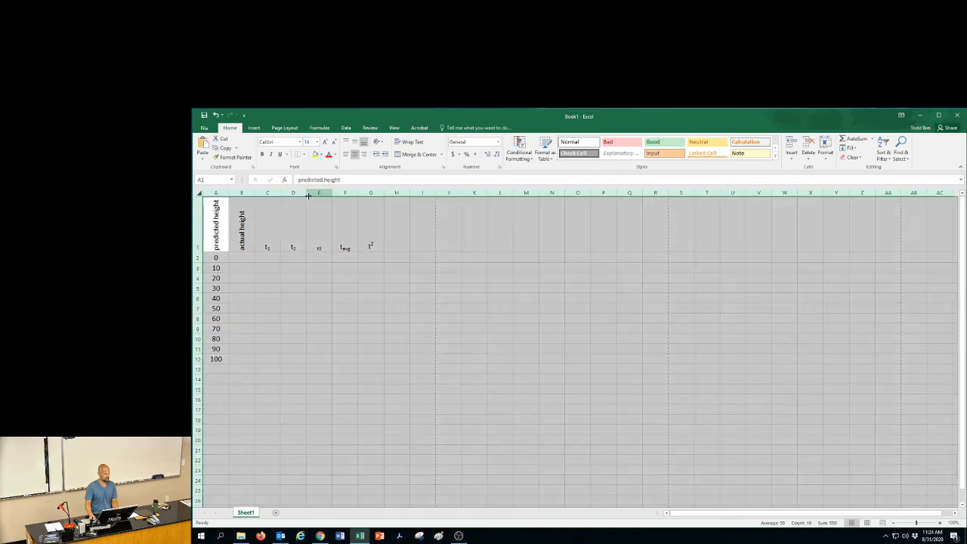
{"action": "left_click", "coordinate": [273, 318]}
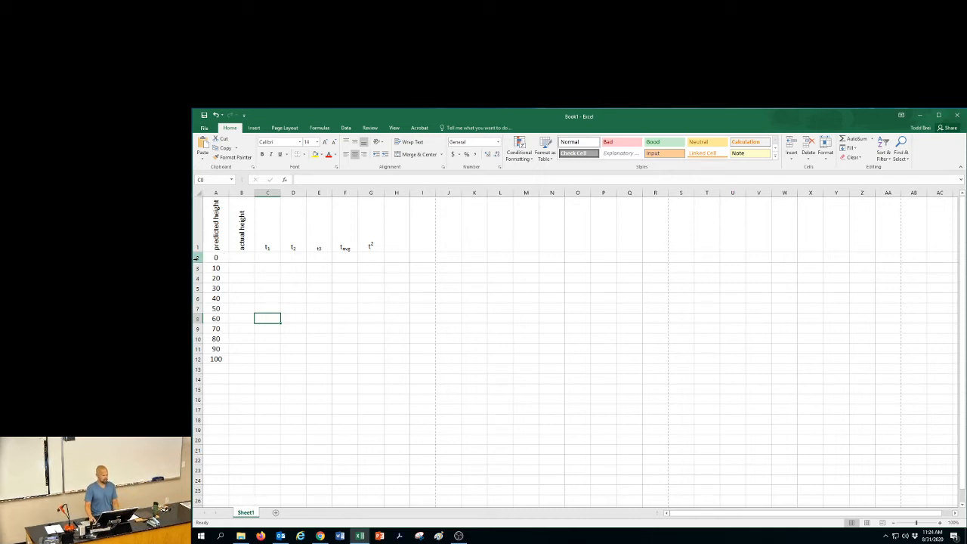
Insert a blank row above the 0 entry and enter cm as the unit under both height headings
{"action": "left_click", "coordinate": [197, 257]}
{"action": "right_click", "coordinate": [198, 257]}
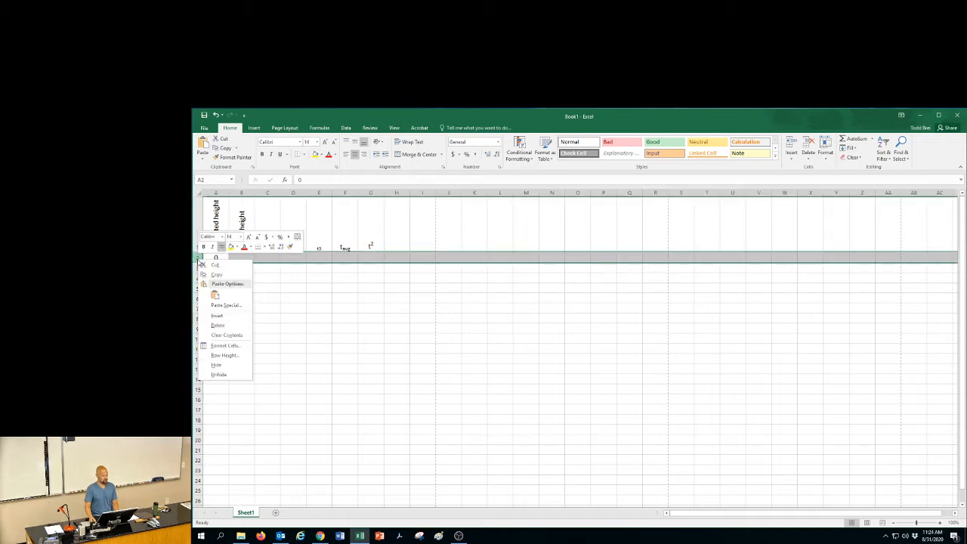
{"action": "left_click", "coordinate": [221, 315]}
{"action": "left_click", "coordinate": [217, 256]}
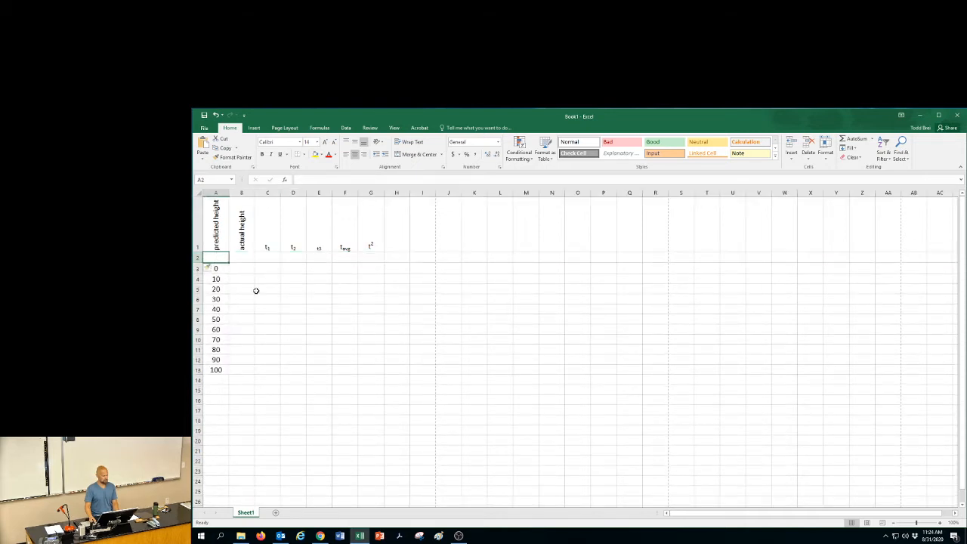
{"action": "type", "text": "cm"}
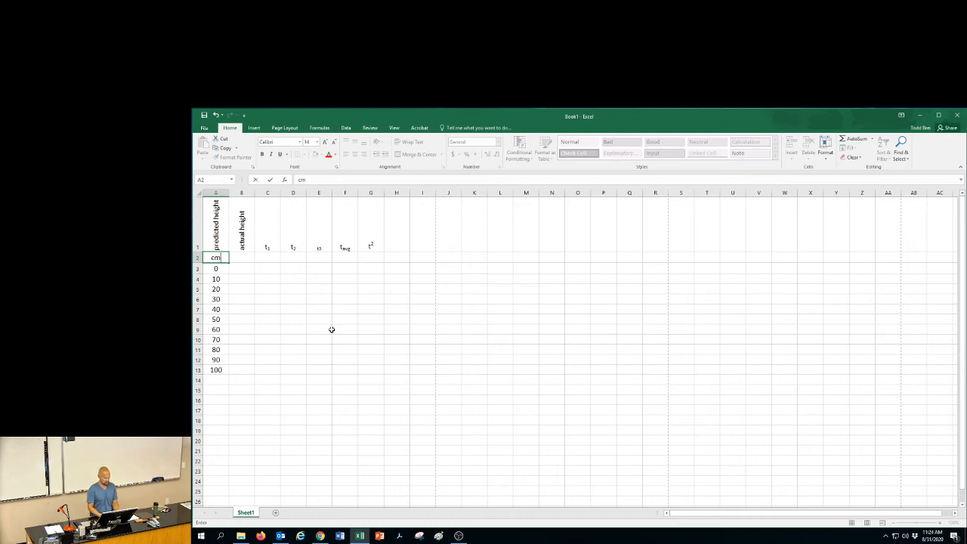
{"action": "key", "text": "Tab"}
{"action": "type", "text": "c"}
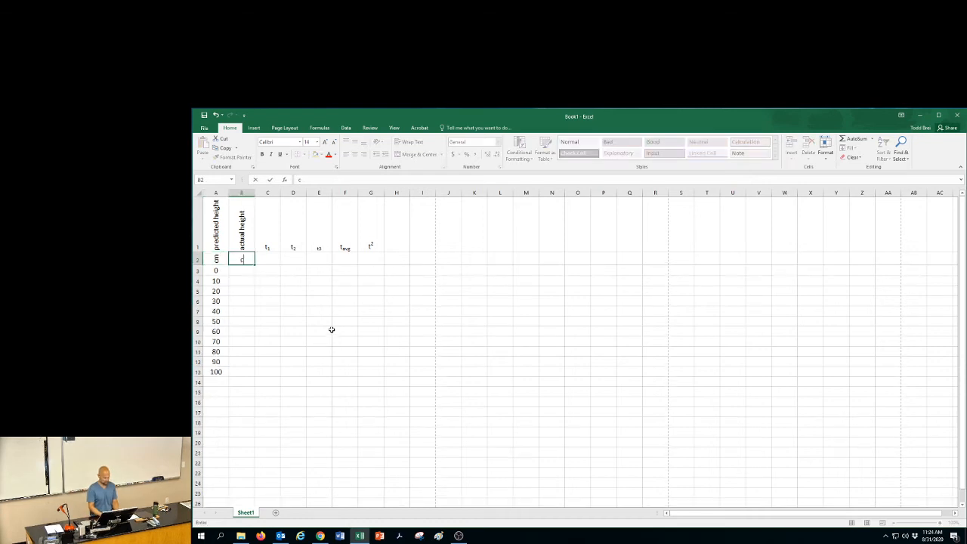
{"action": "type", "text": "m"}
{"action": "key", "text": "Tab"}
Enter s as the unit in C2 through F2, under the three time trials and the average time
{"action": "type", "text": "s"}
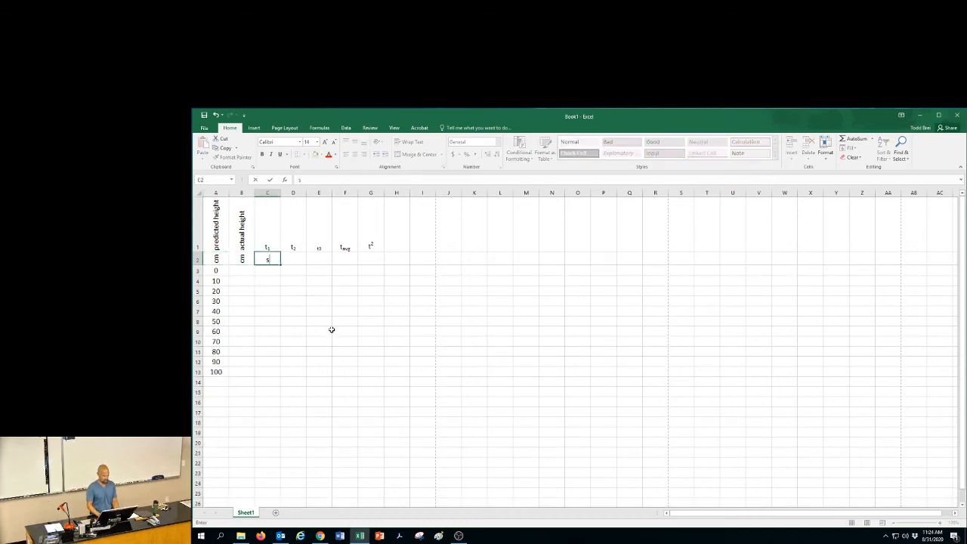
{"action": "key", "text": "Tab"}
{"action": "type", "text": "s"}
{"action": "key", "text": "Tab"}
{"action": "type", "text": "s"}
{"action": "key", "text": "Tab"}
{"action": "type", "text": "s"}
{"action": "key", "text": "Tab"}
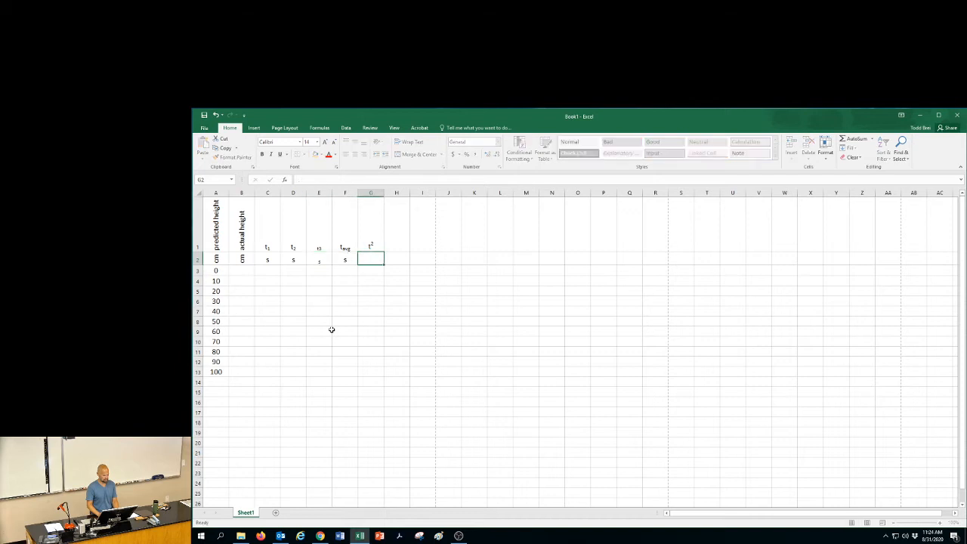
Enter s2 as the unit in G2 and format the 2 as superscript
{"action": "type", "text": "s2"}
{"action": "left_click_drag", "start_coordinate": [304, 180], "coordinate": [301, 180]}
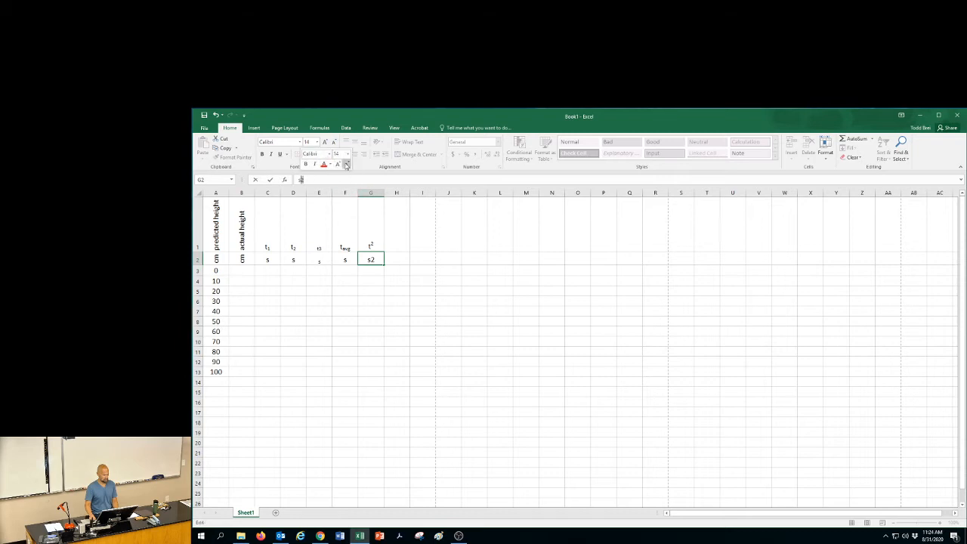
{"action": "left_click", "coordinate": [337, 168]}
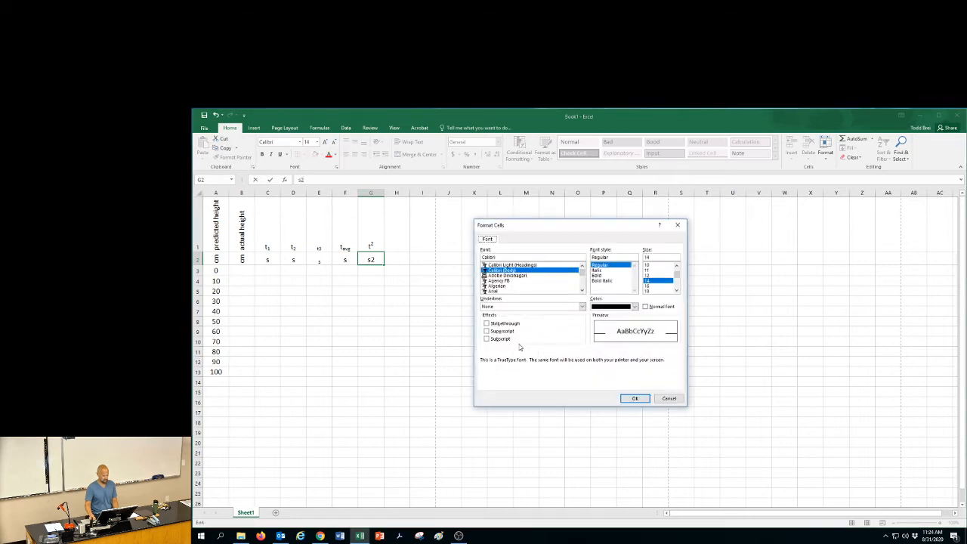
{"action": "left_click", "coordinate": [487, 331]}
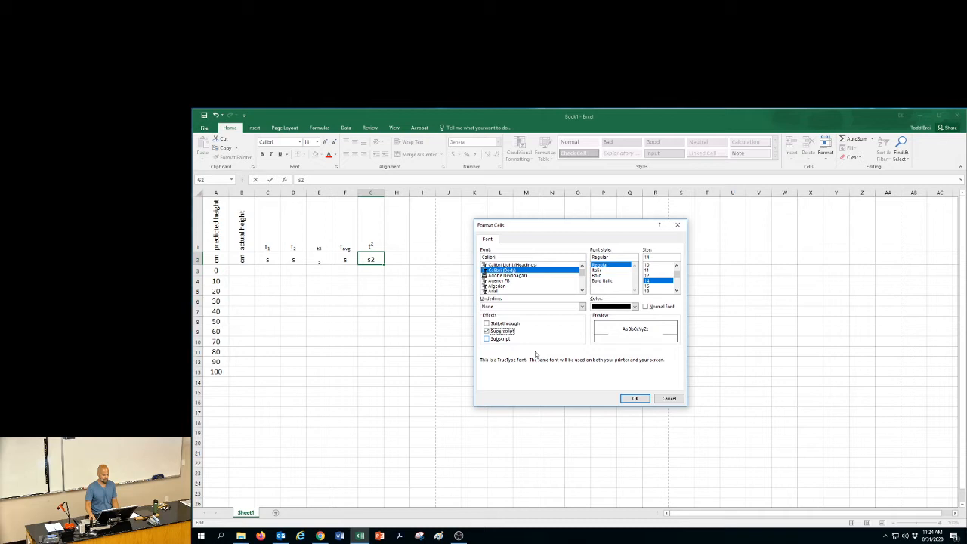
{"action": "left_click", "coordinate": [633, 399]}
Set the text orientation of the units row to 0 degrees
{"action": "left_click", "coordinate": [198, 259]}
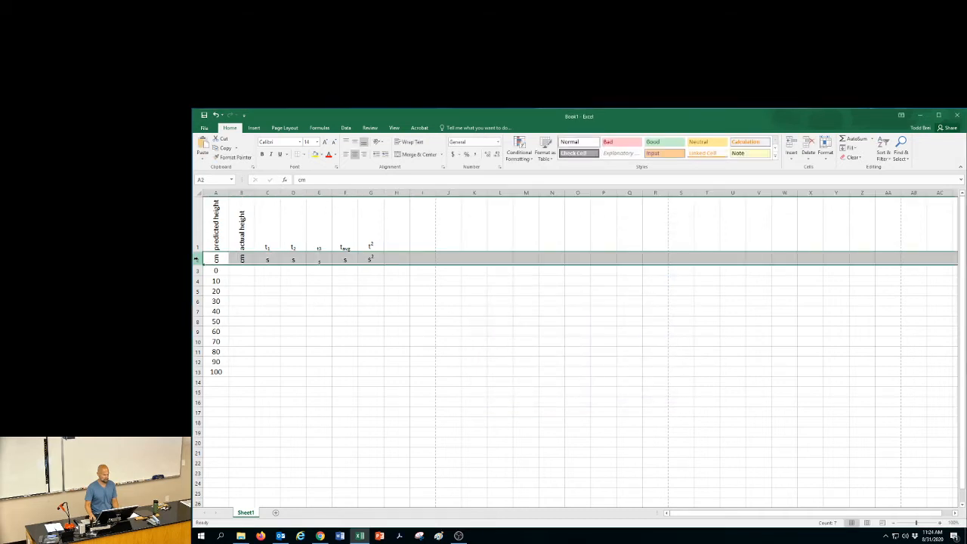
{"action": "left_click", "coordinate": [443, 167]}
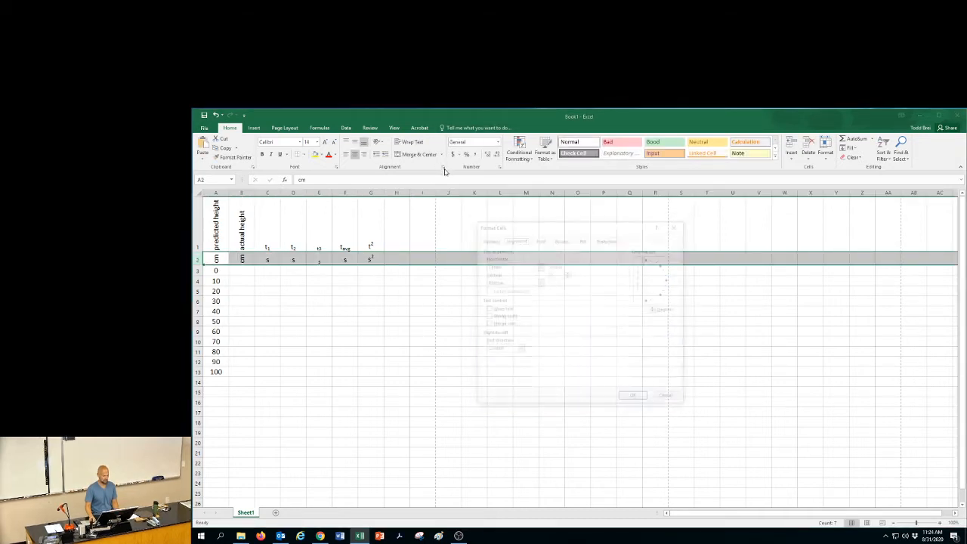
{"action": "left_click", "coordinate": [670, 282]}
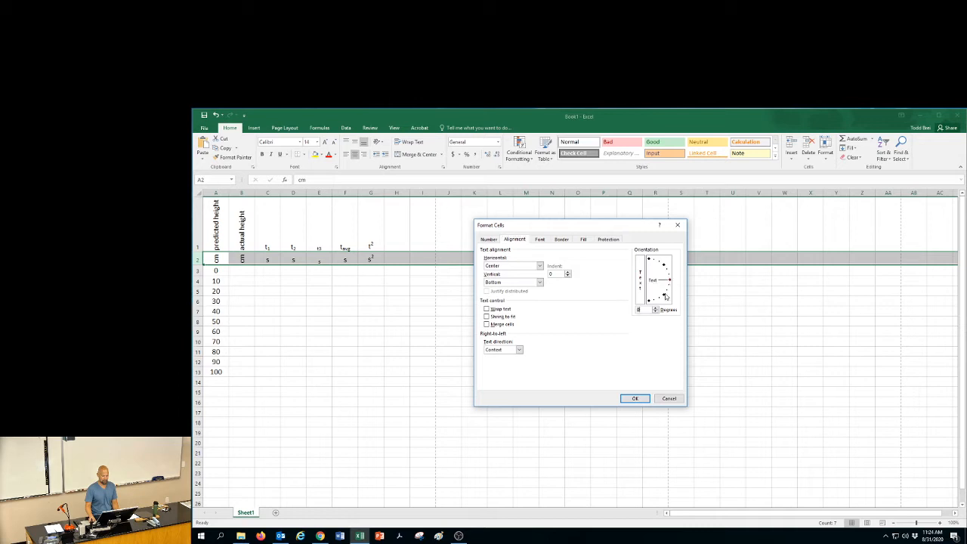
{"action": "left_click", "coordinate": [635, 398]}
{"action": "left_click", "coordinate": [262, 305]}
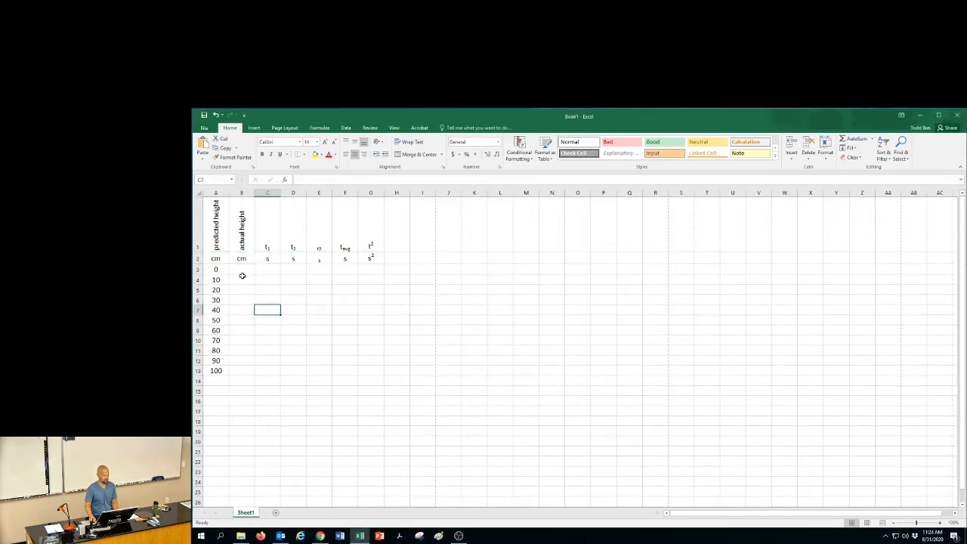
Apply all borders to the data table in A1:G13
{"action": "left_click_drag", "start_coordinate": [212, 232], "coordinate": [368, 371]}
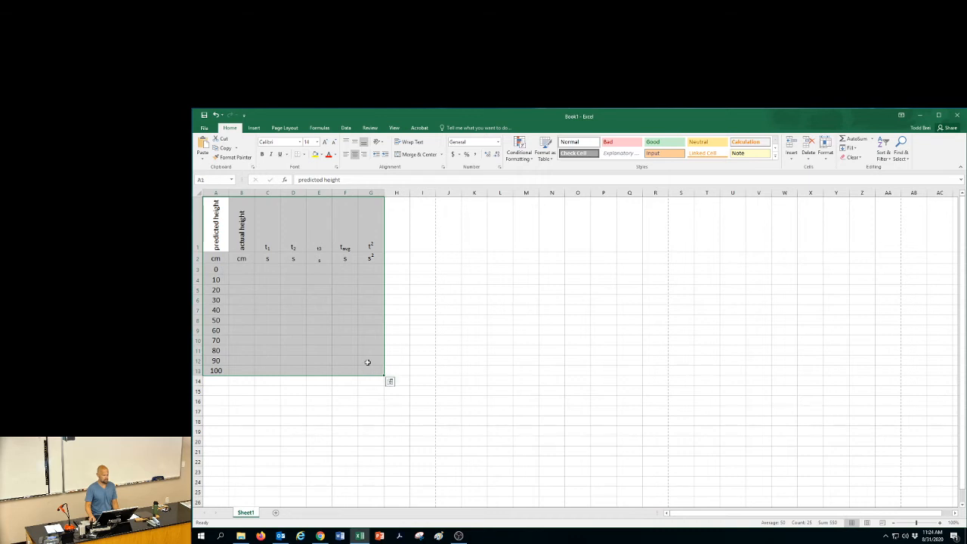
{"action": "left_click", "coordinate": [304, 154]}
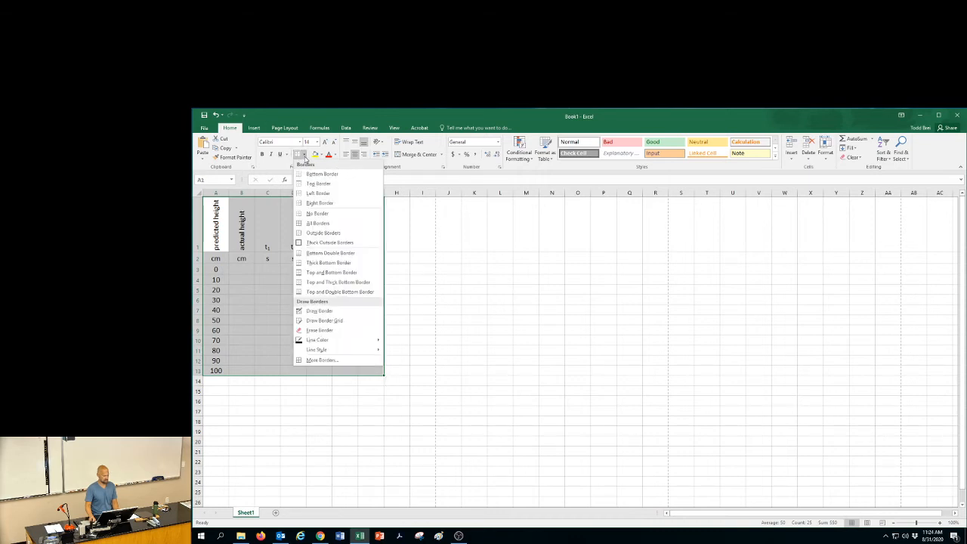
{"action": "left_click", "coordinate": [318, 224]}
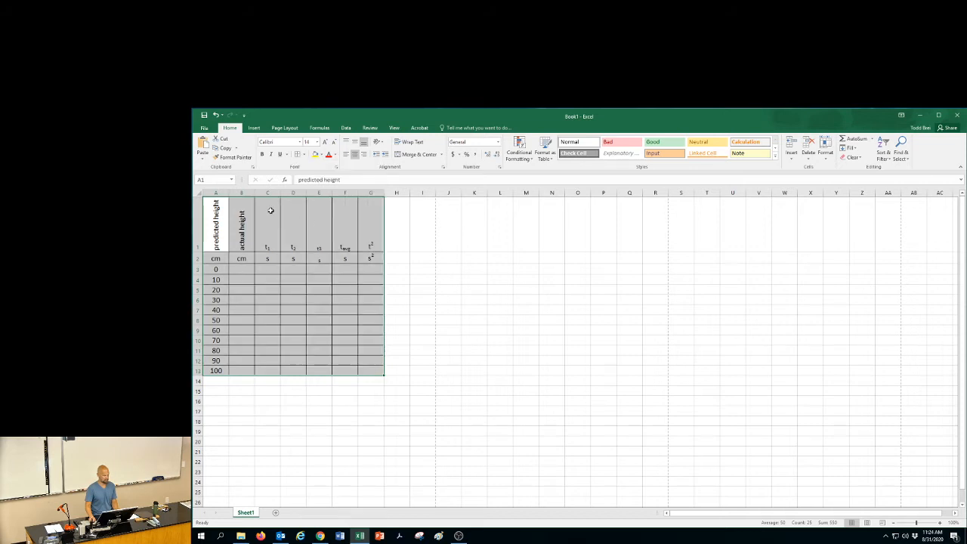
Check how the bordered table looks in the print preview, then return to the worksheet
{"action": "left_click", "coordinate": [204, 128]}
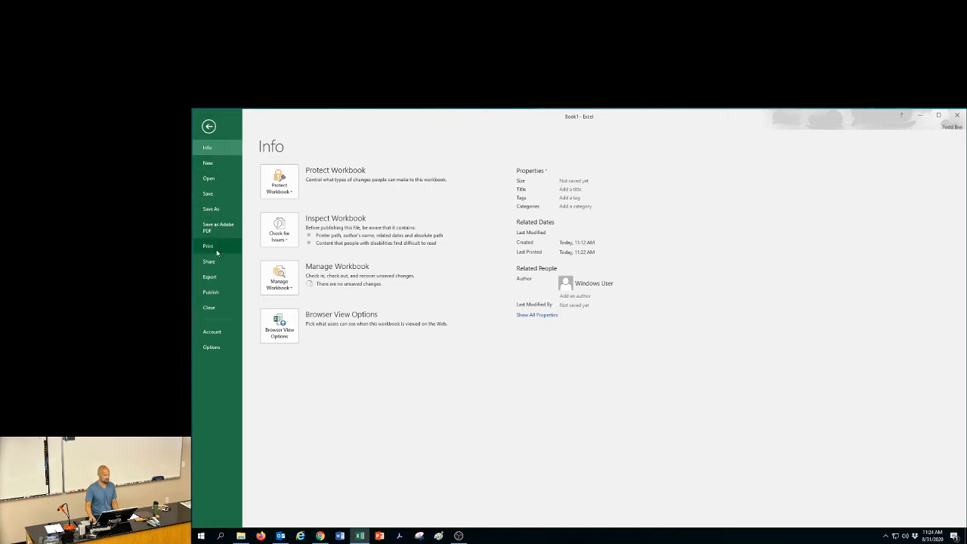
{"action": "left_click", "coordinate": [209, 247]}
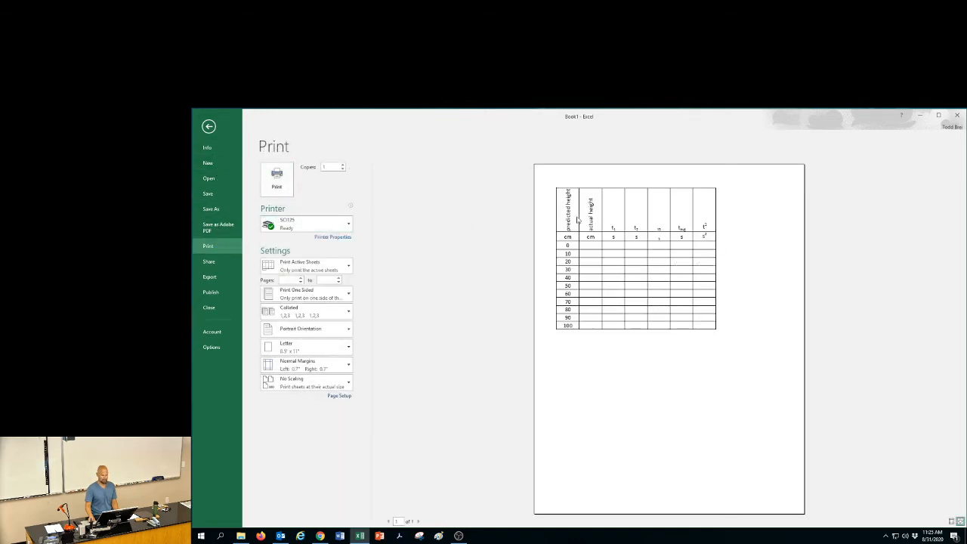
{"action": "left_click", "coordinate": [209, 126]}
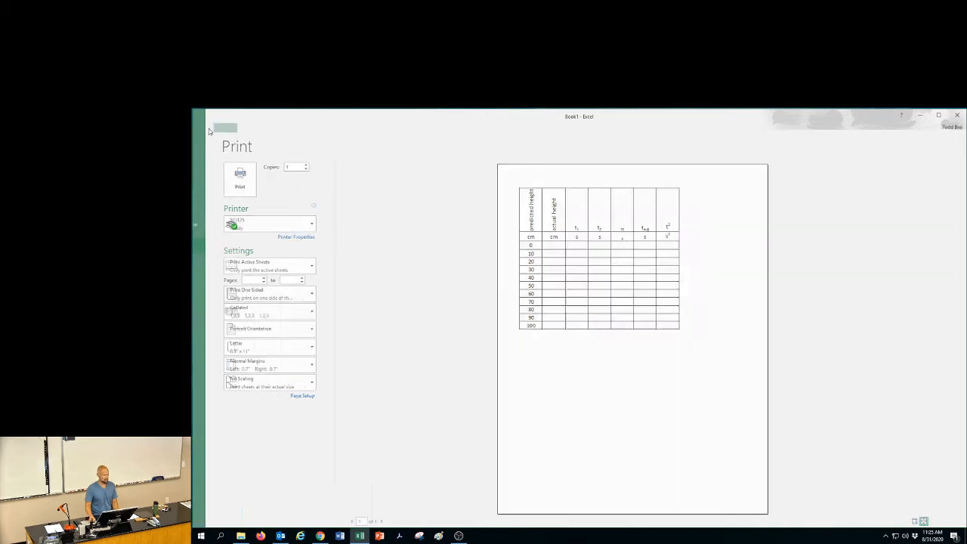
{"action": "left_click", "coordinate": [310, 402]}
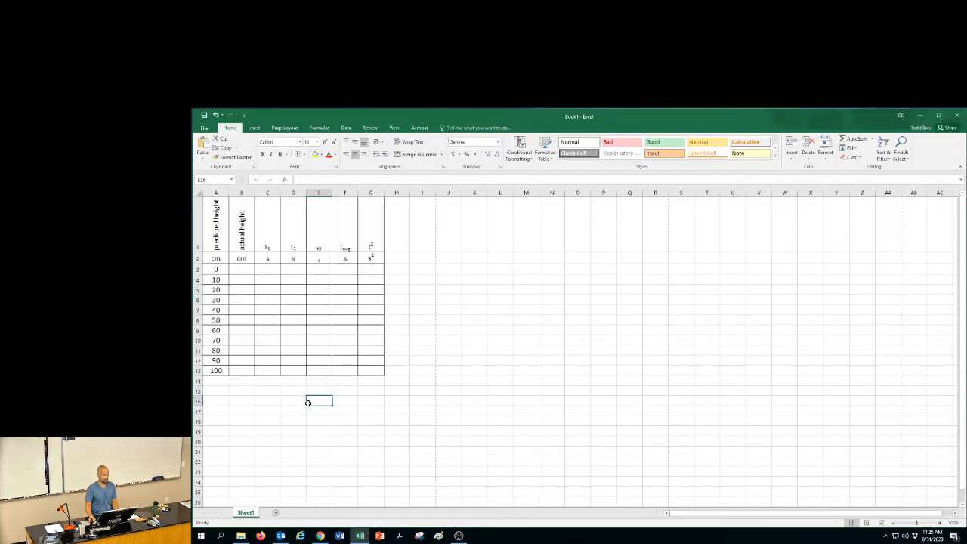
Enter 0 in B3 through G3 for the actual height, all times and t² of the 0 cm row
{"action": "left_click", "coordinate": [243, 268]}
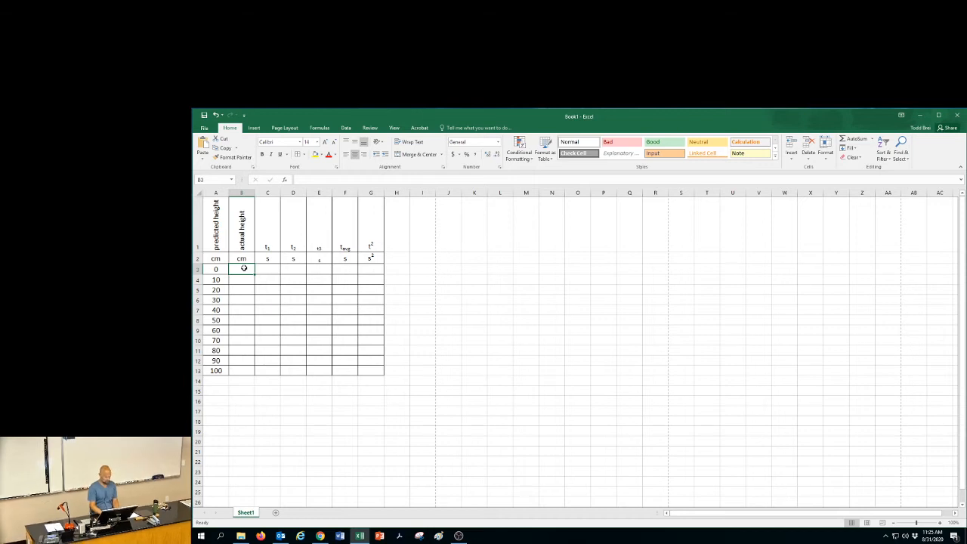
{"action": "type", "text": "10"}
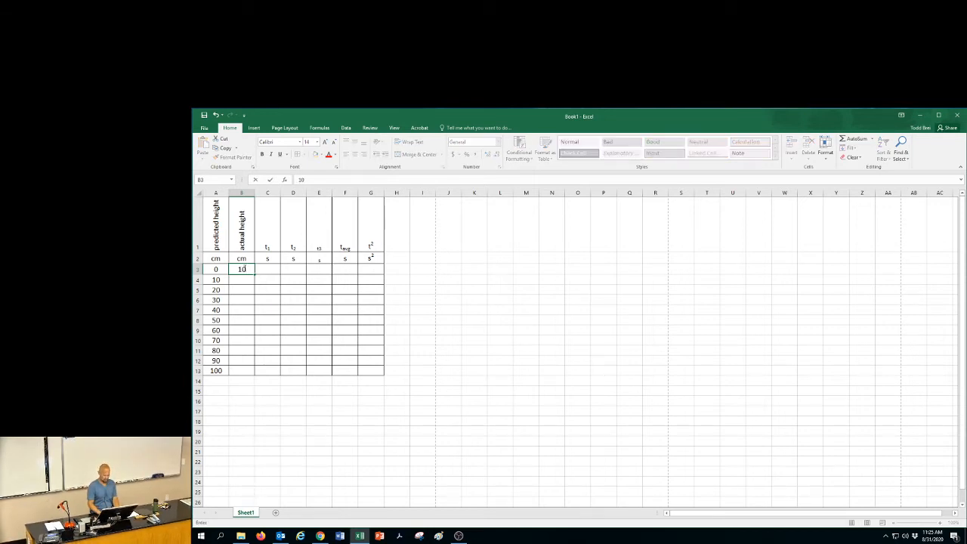
{"action": "key", "text": "BackSpace"}
{"action": "key", "text": "BackSpace"}
{"action": "type", "text": "0"}
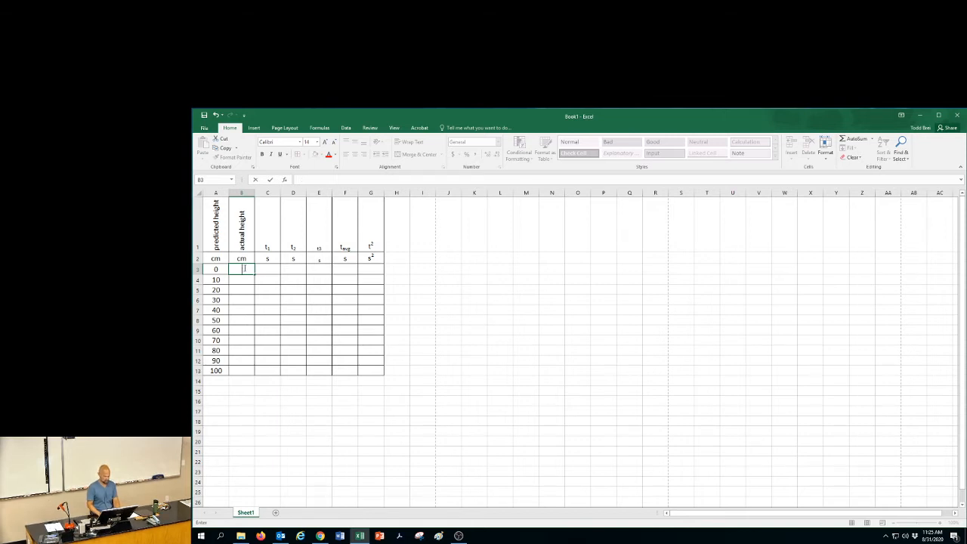
{"action": "key", "text": "Tab"}
{"action": "type", "text": "0"}
{"action": "key", "text": "Tab"}
{"action": "type", "text": "0"}
{"action": "key", "text": "Tab"}
{"action": "type", "text": "0"}
{"action": "key", "text": "Tab"}
{"action": "type", "text": "0"}
{"action": "key", "text": "Tab"}
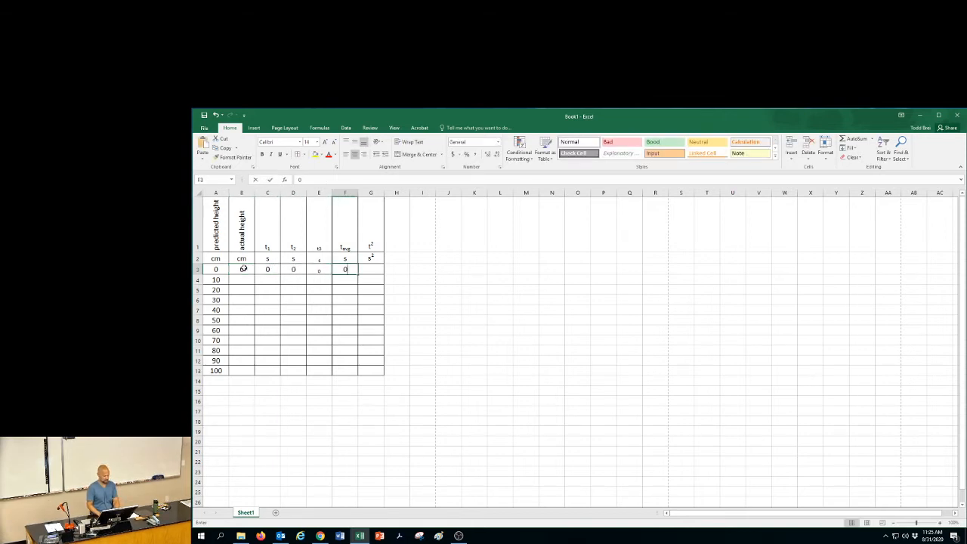
{"action": "type", "text": "0"}
{"action": "key", "text": "Left"}
{"action": "key", "text": "Left"}
{"action": "key", "text": "Left"}
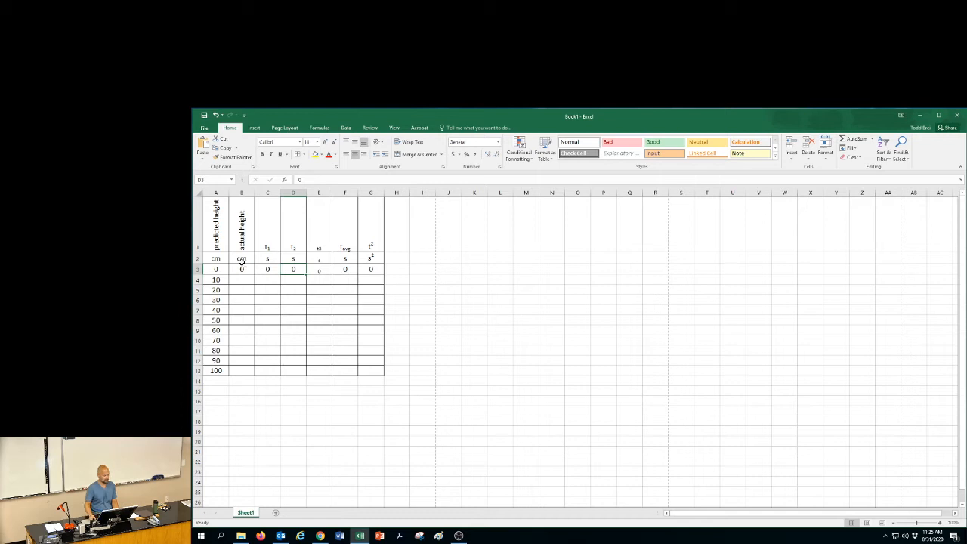
Remove the subscript formatting from the unit s in E2, under the t3 heading
{"action": "left_click", "coordinate": [317, 258]}
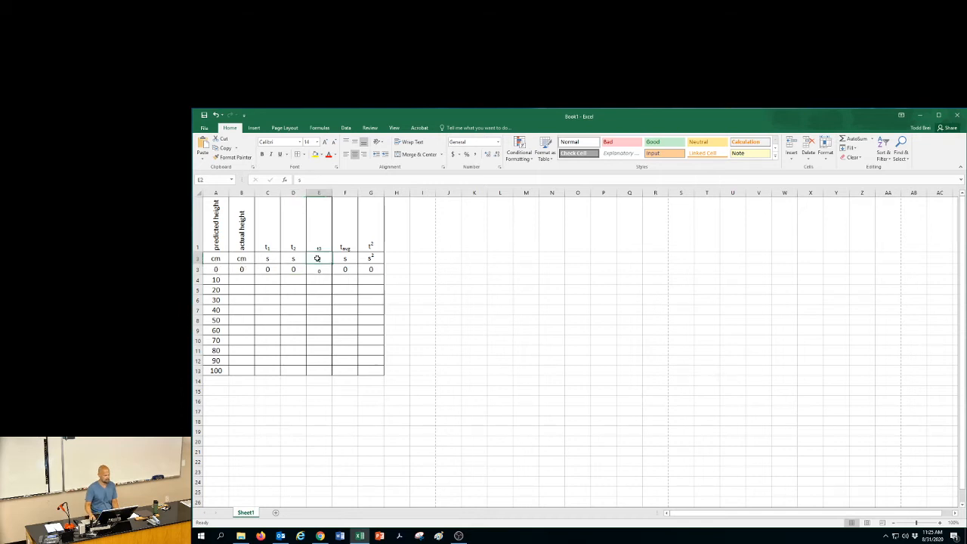
{"action": "double_click", "coordinate": [318, 258]}
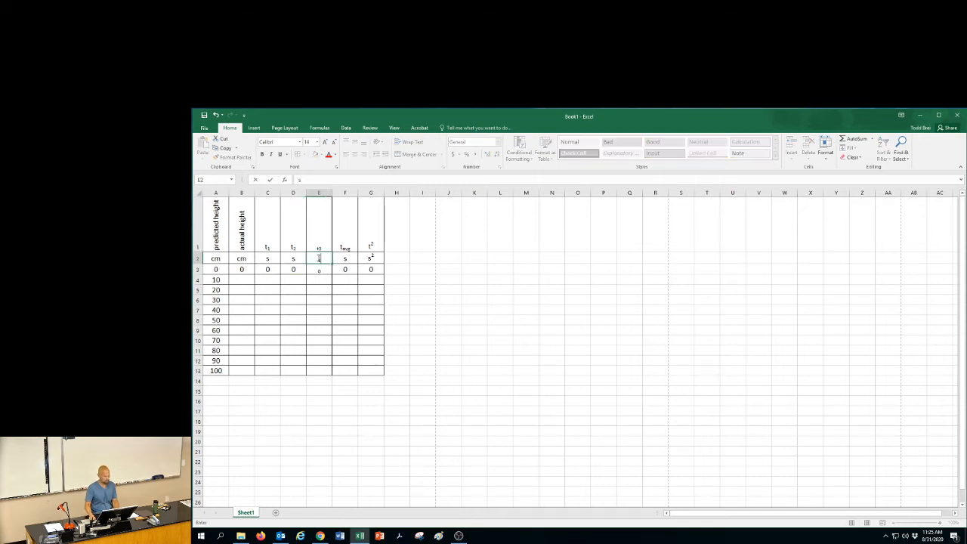
{"action": "left_click", "coordinate": [319, 298]}
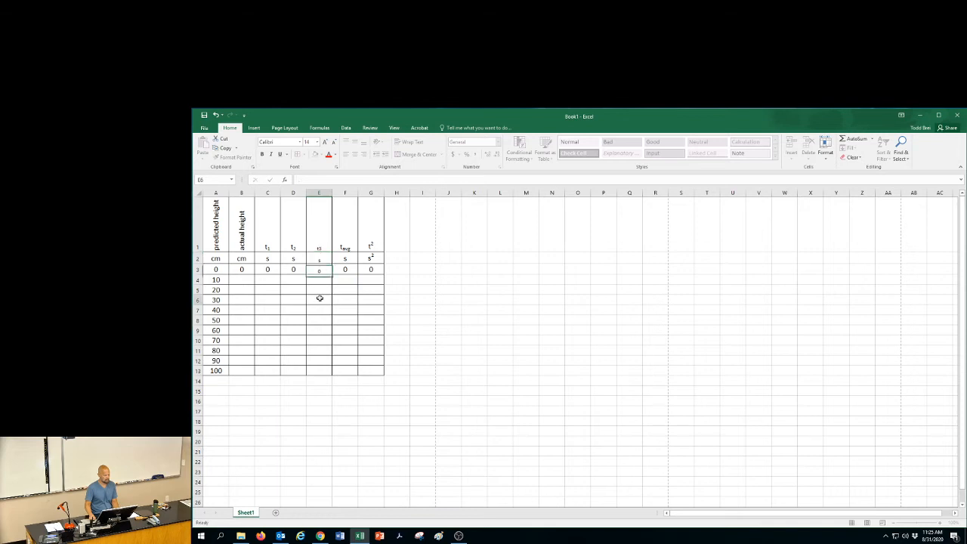
{"action": "left_click", "coordinate": [320, 259]}
{"action": "left_click", "coordinate": [295, 180]}
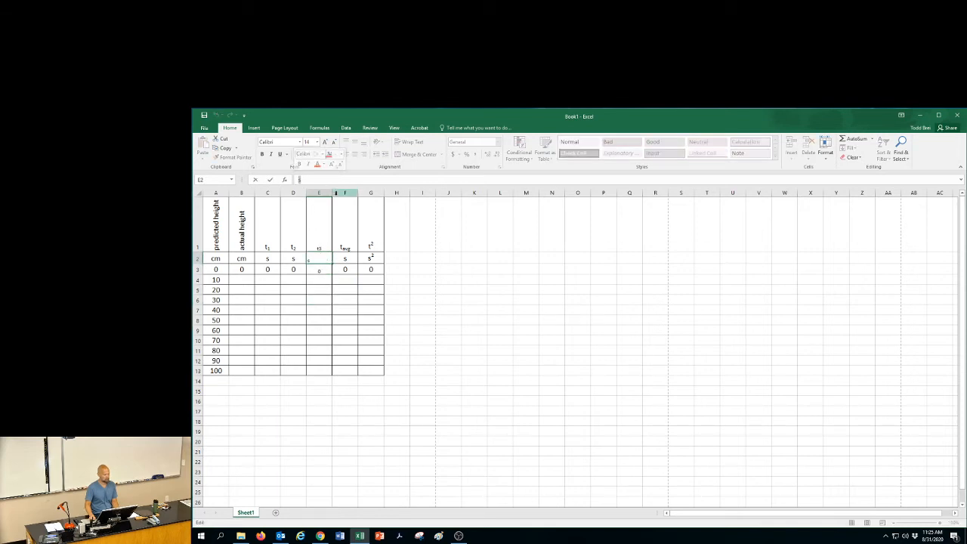
{"action": "left_click", "coordinate": [337, 167]}
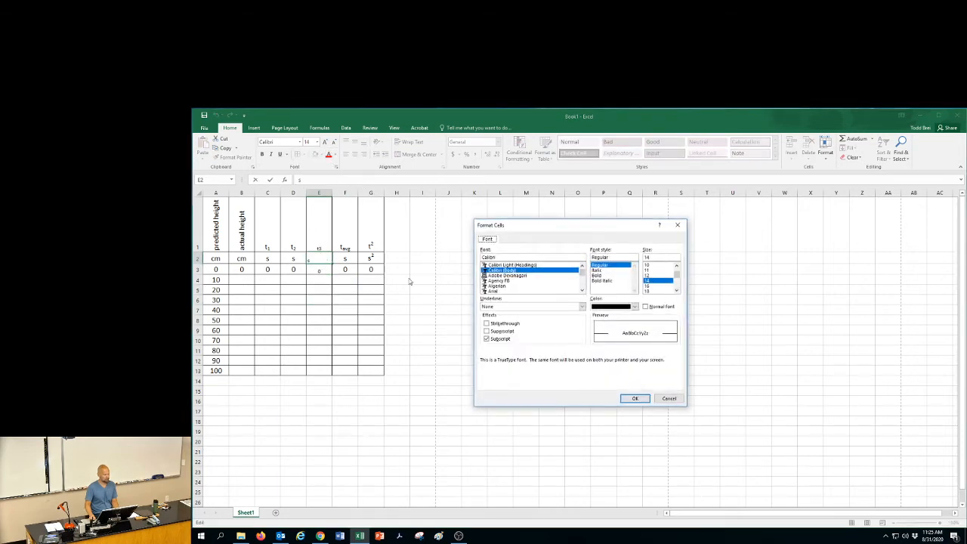
{"action": "left_click", "coordinate": [486, 340]}
{"action": "left_click", "coordinate": [635, 399]}
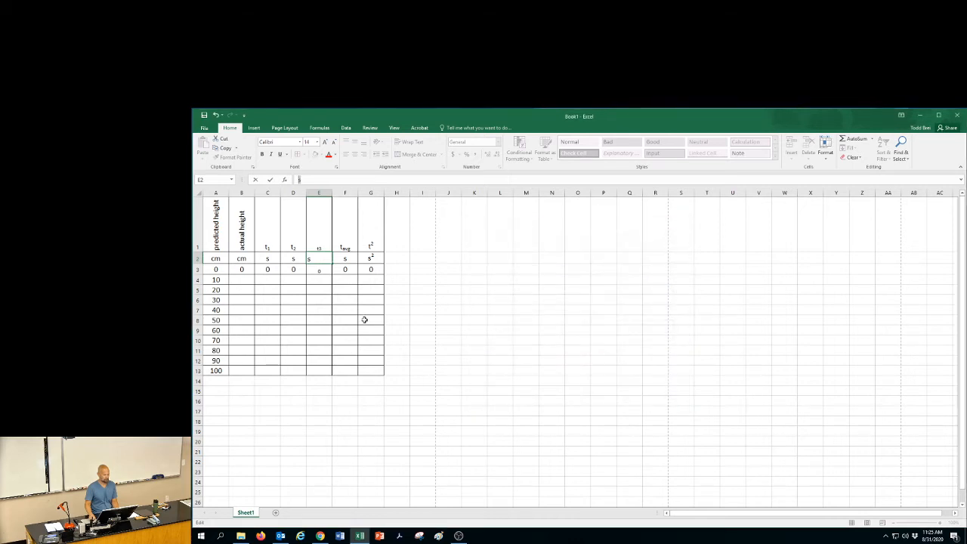
Center the contents of the entire worksheet horizontally
{"action": "left_click", "coordinate": [196, 190]}
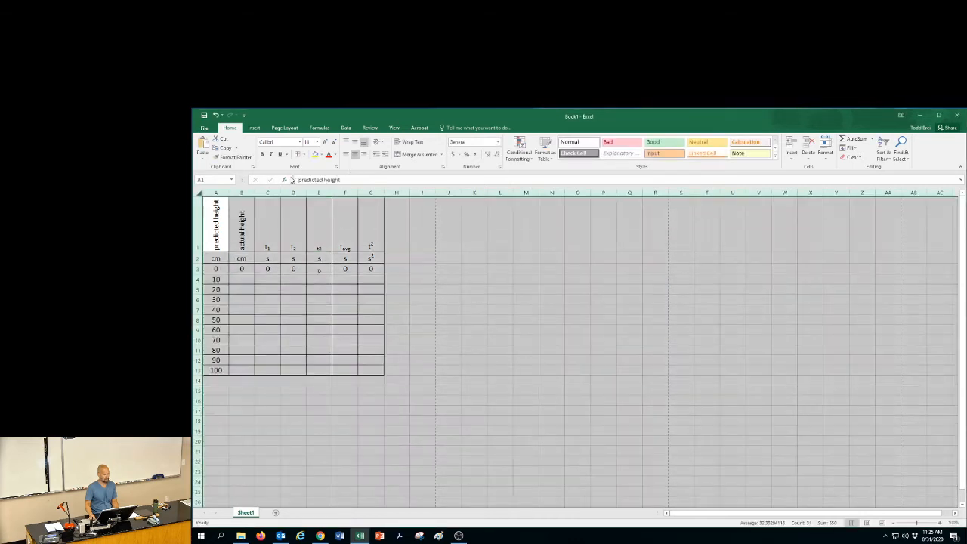
{"action": "left_click", "coordinate": [347, 156]}
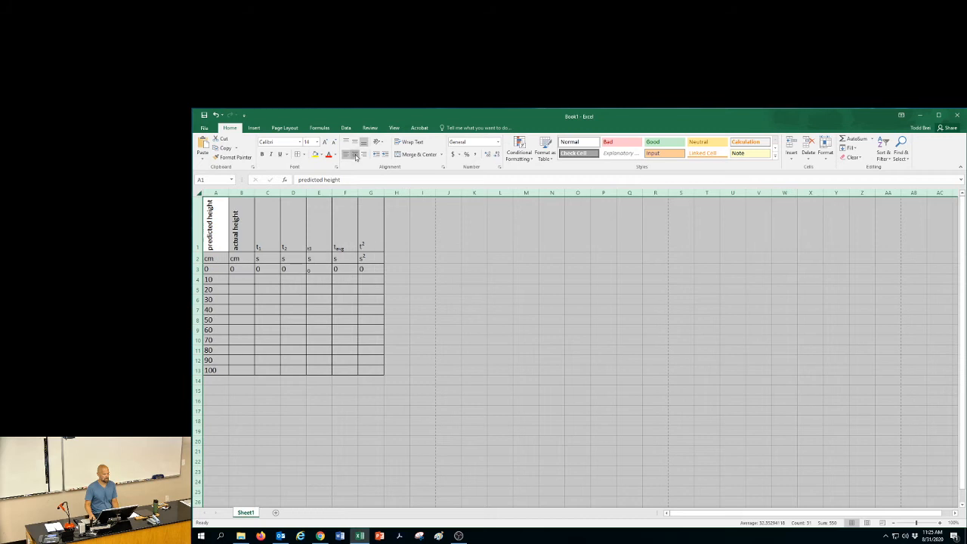
{"action": "left_click", "coordinate": [355, 156]}
{"action": "left_click", "coordinate": [433, 372]}
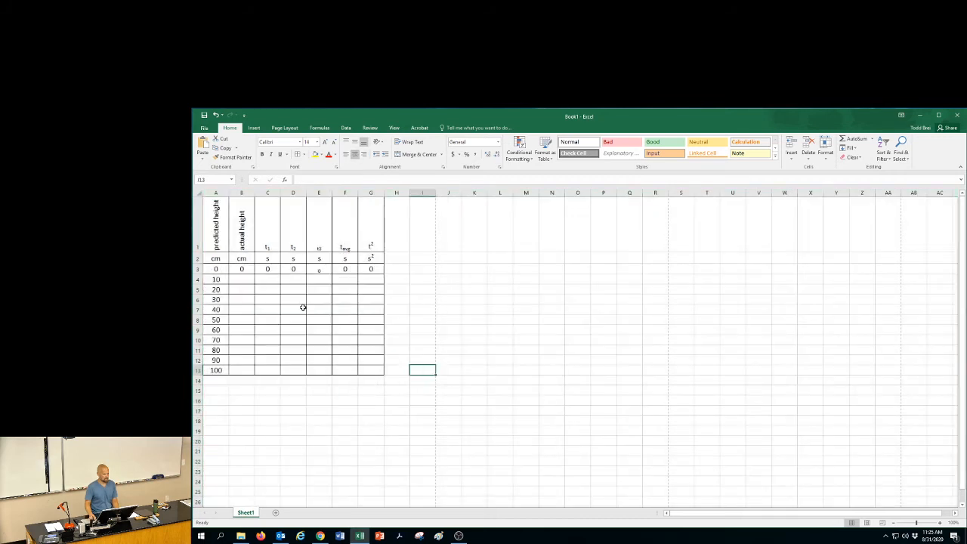
Remove the subscript formatting from only the letter t of the t3 heading in E1
{"action": "left_click", "coordinate": [317, 269]}
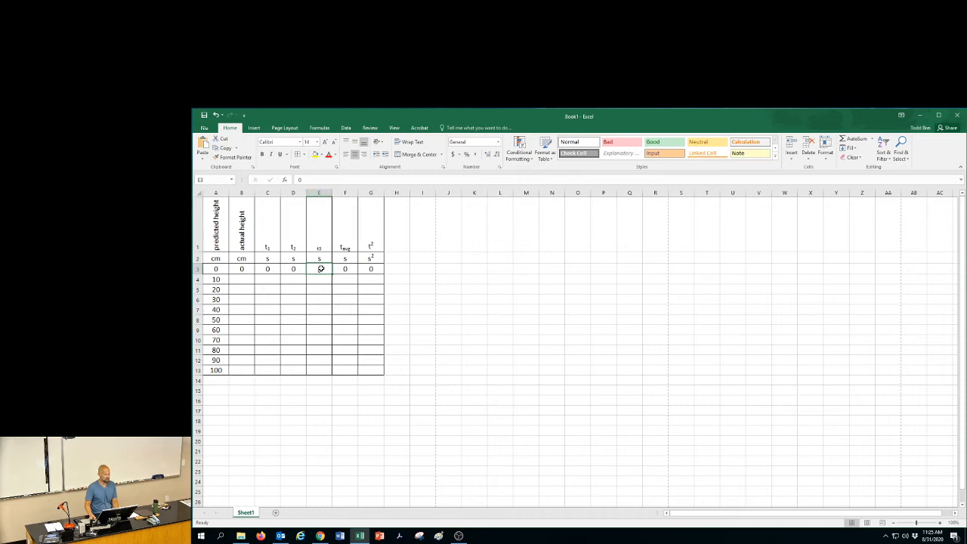
{"action": "left_click", "coordinate": [319, 247]}
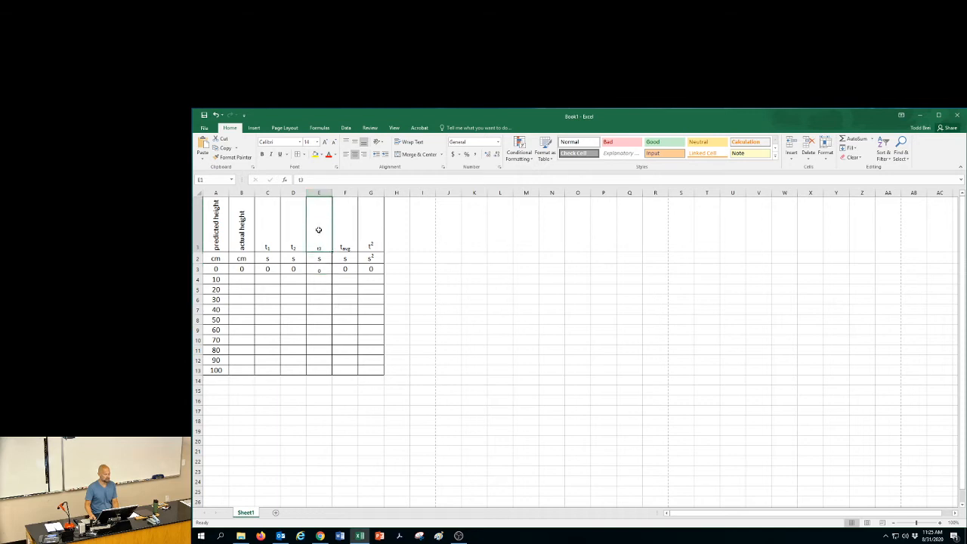
{"action": "left_click", "coordinate": [303, 179]}
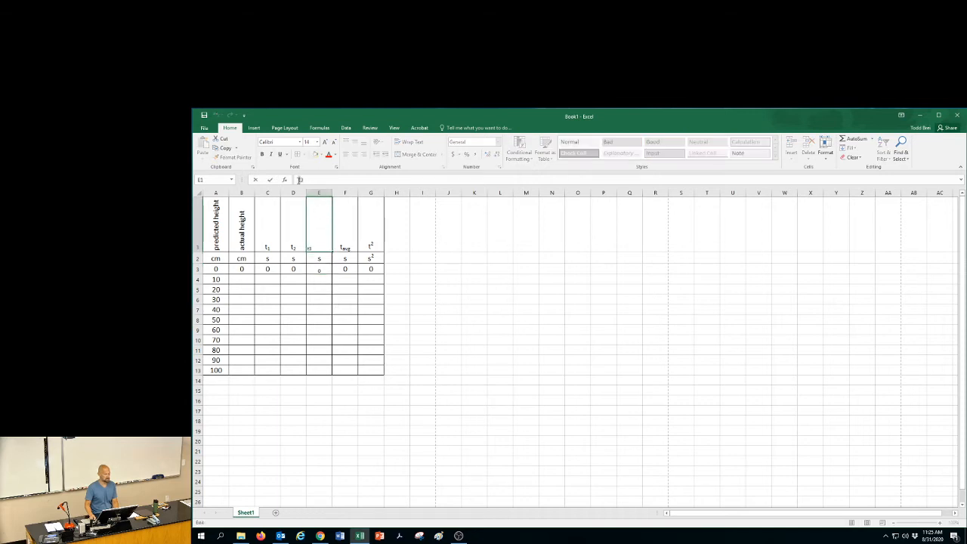
{"action": "left_click_drag", "start_coordinate": [299, 180], "coordinate": [297, 180]}
{"action": "left_click", "coordinate": [337, 167]}
{"action": "left_click", "coordinate": [487, 341]}
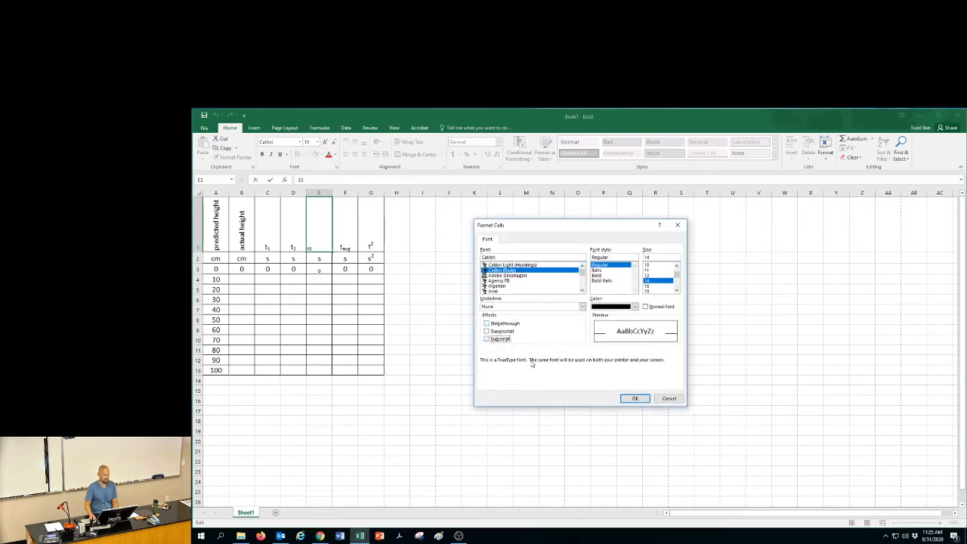
{"action": "left_click", "coordinate": [635, 398]}
{"action": "left_click", "coordinate": [347, 341]}
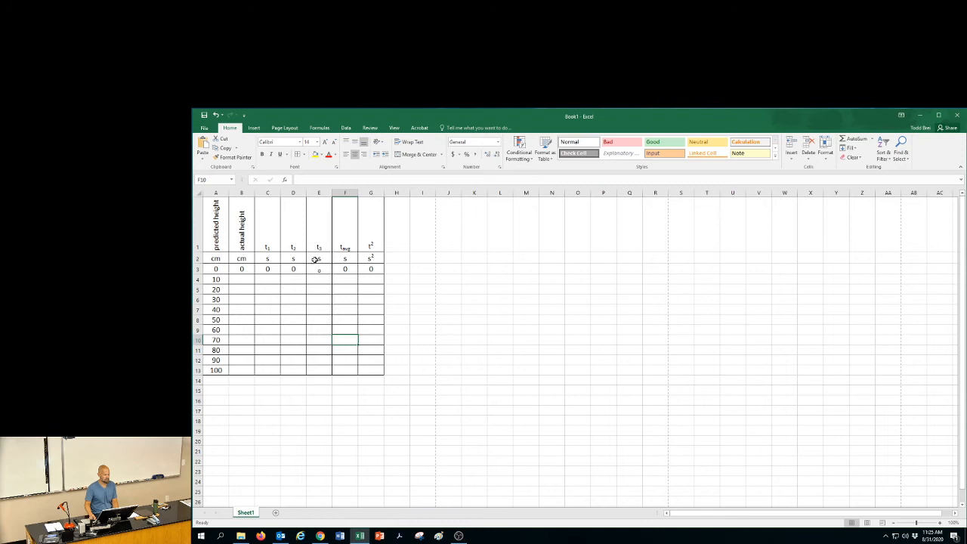
Clear the superscript and subscript formatting from the whole of column E
{"action": "left_click", "coordinate": [317, 269]}
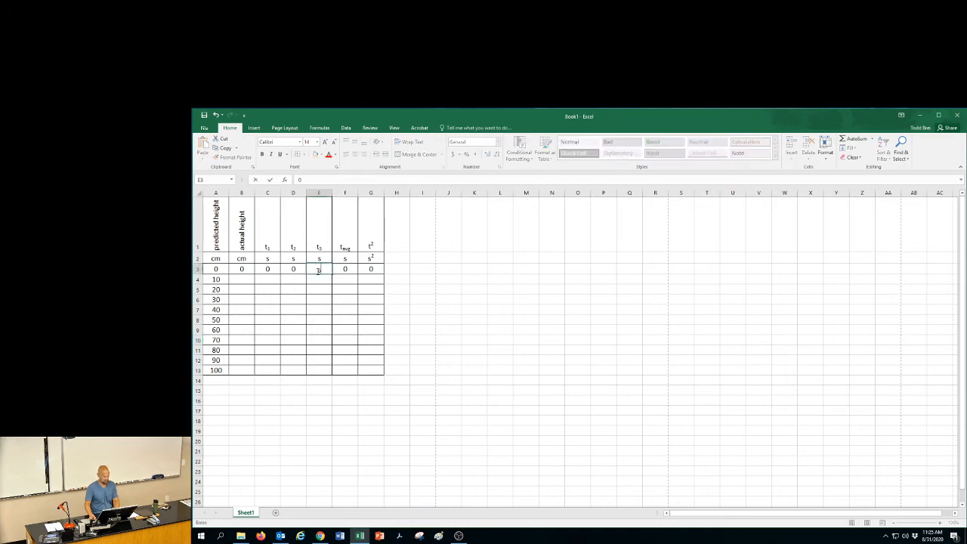
{"action": "left_click", "coordinate": [318, 308]}
{"action": "left_click", "coordinate": [318, 194]}
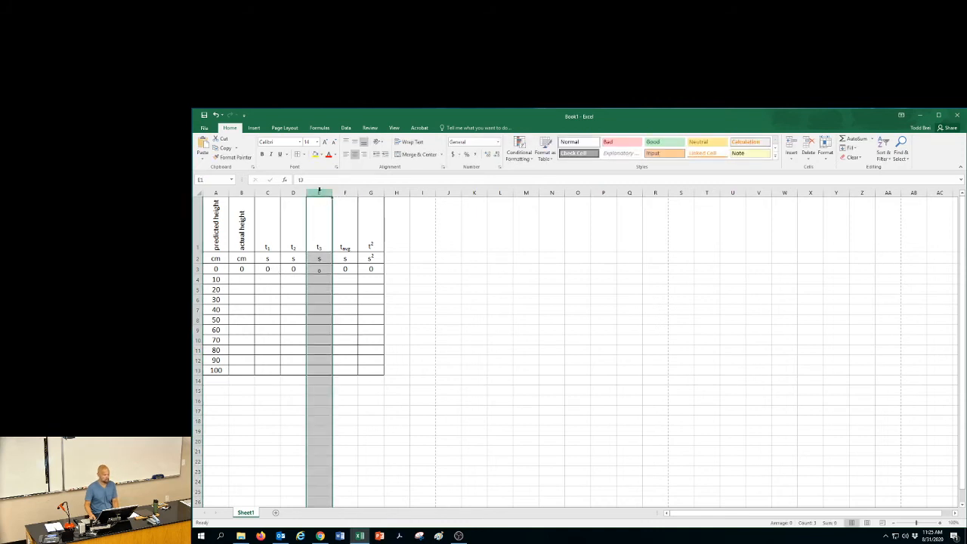
{"action": "left_click", "coordinate": [337, 166]}
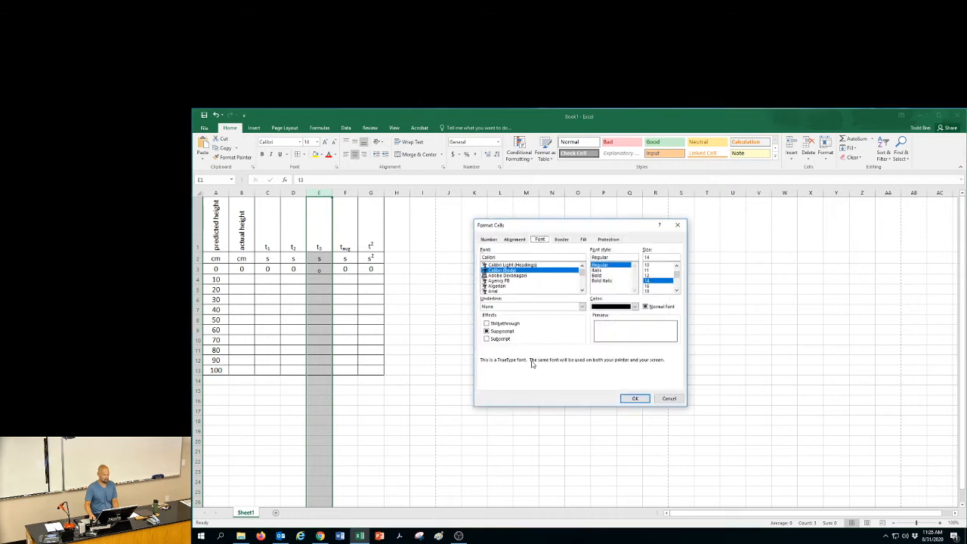
{"action": "left_click", "coordinate": [487, 331]}
{"action": "left_click", "coordinate": [635, 399]}
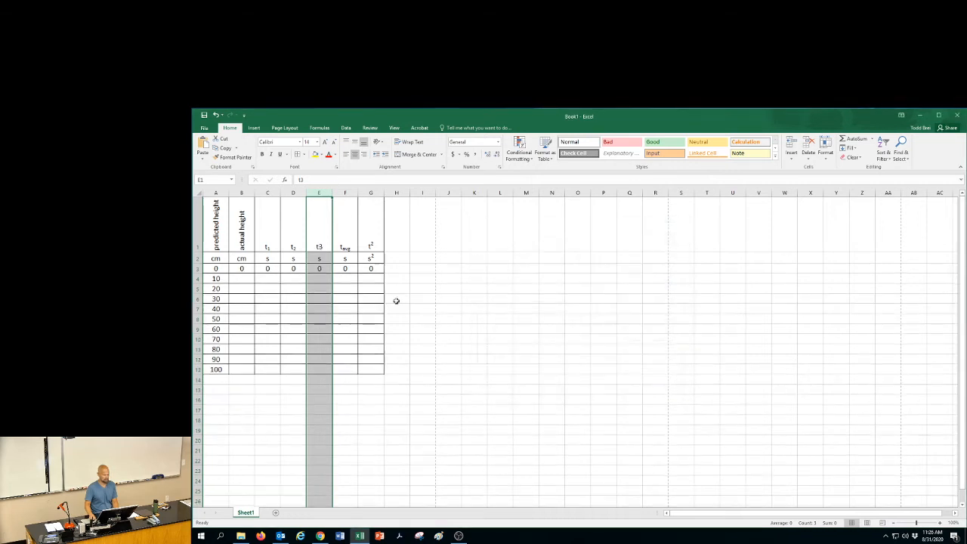
Format only the 3 of the t3 heading in E1 as subscript
{"action": "left_click", "coordinate": [323, 247]}
{"action": "left_click", "coordinate": [306, 180]}
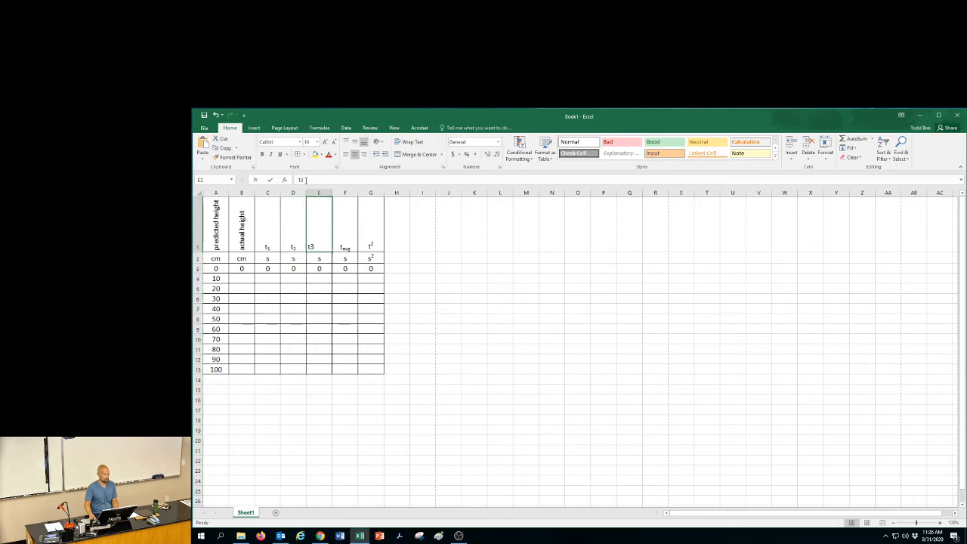
{"action": "left_click_drag", "start_coordinate": [302, 180], "coordinate": [301, 180]}
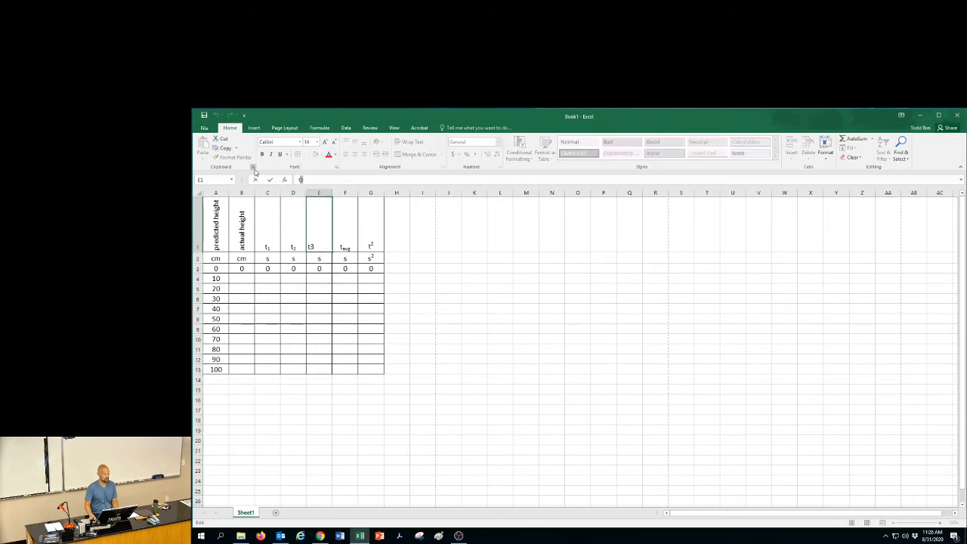
{"action": "left_click", "coordinate": [337, 167]}
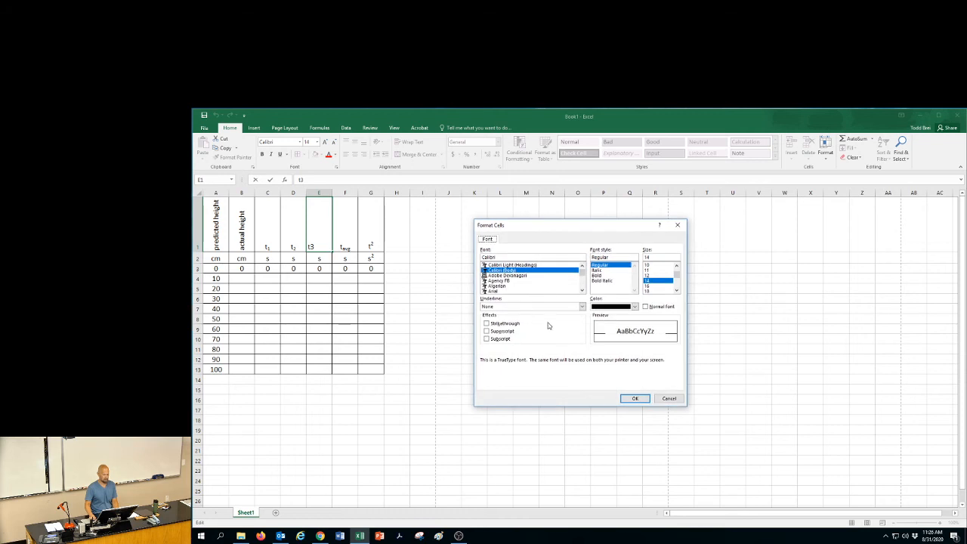
{"action": "left_click", "coordinate": [487, 338]}
{"action": "left_click", "coordinate": [635, 398]}
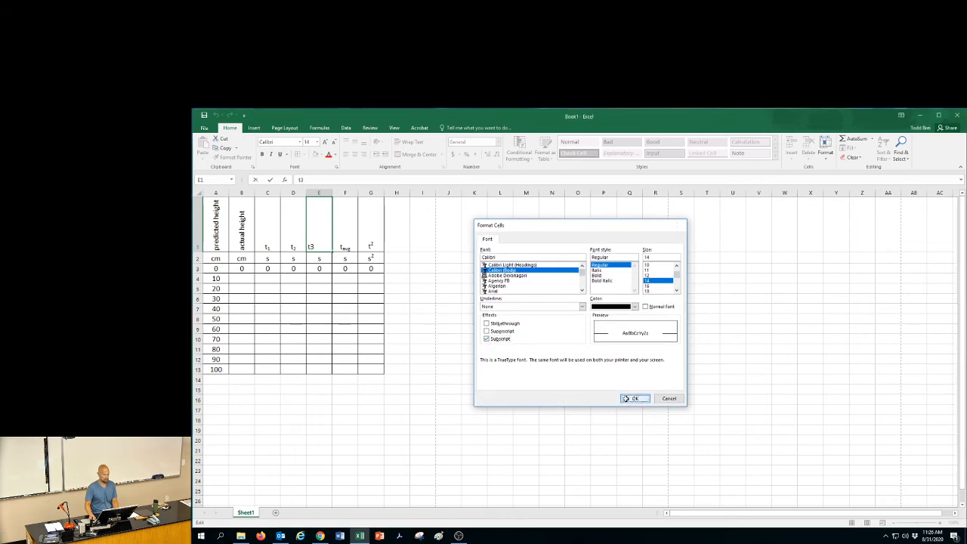
{"action": "left_click_drag", "start_coordinate": [470, 409], "coordinate": [449, 409]}
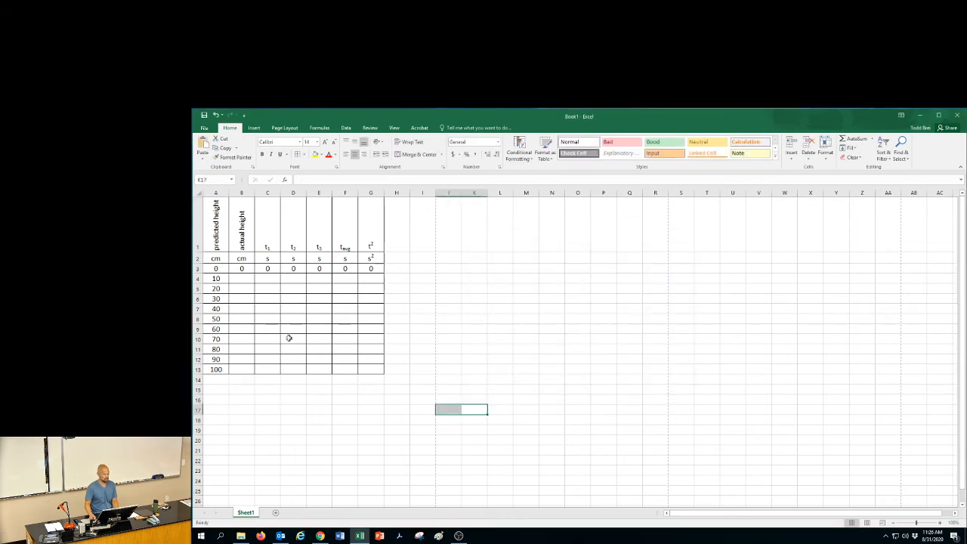
Enter the actual heights 10.2, 20.0, 29.9, 40.3 and 50.0 in B4 through B8
{"action": "left_click", "coordinate": [239, 279]}
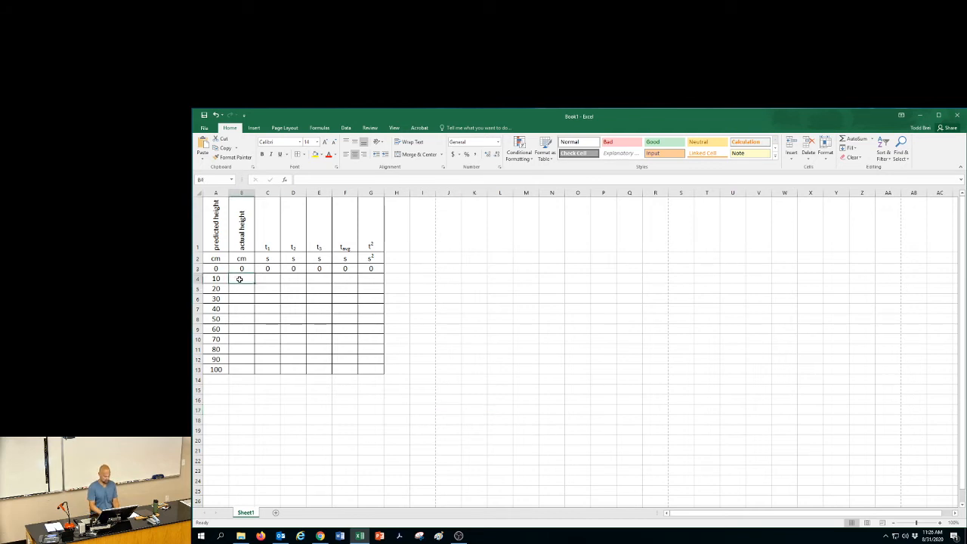
{"action": "type", "text": "10"}
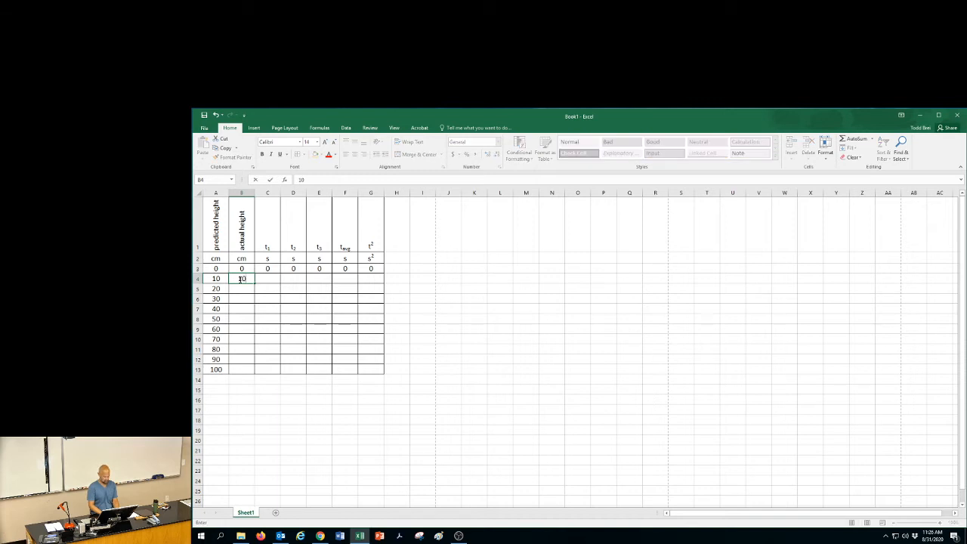
{"action": "type", "text": ".2"}
{"action": "key", "text": "Return"}
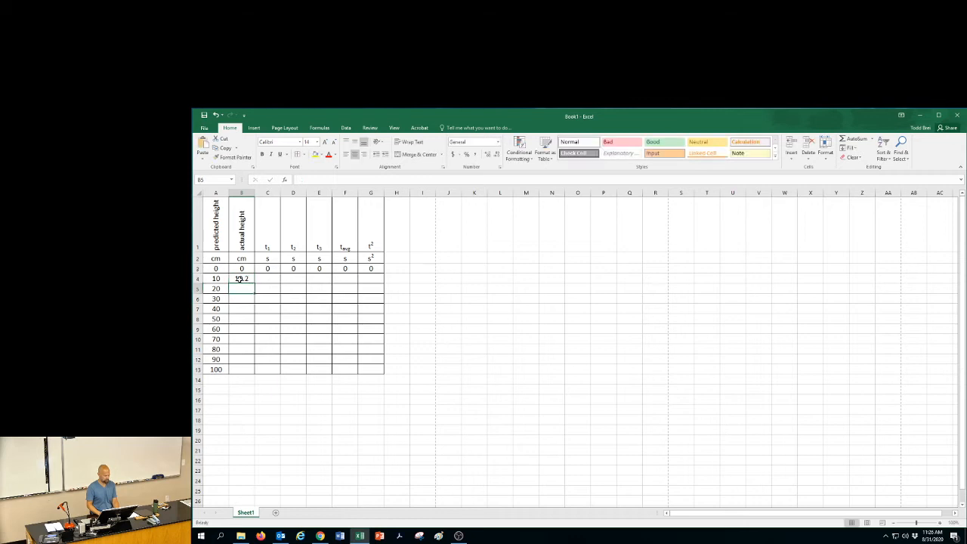
{"action": "type", "text": "20.0"}
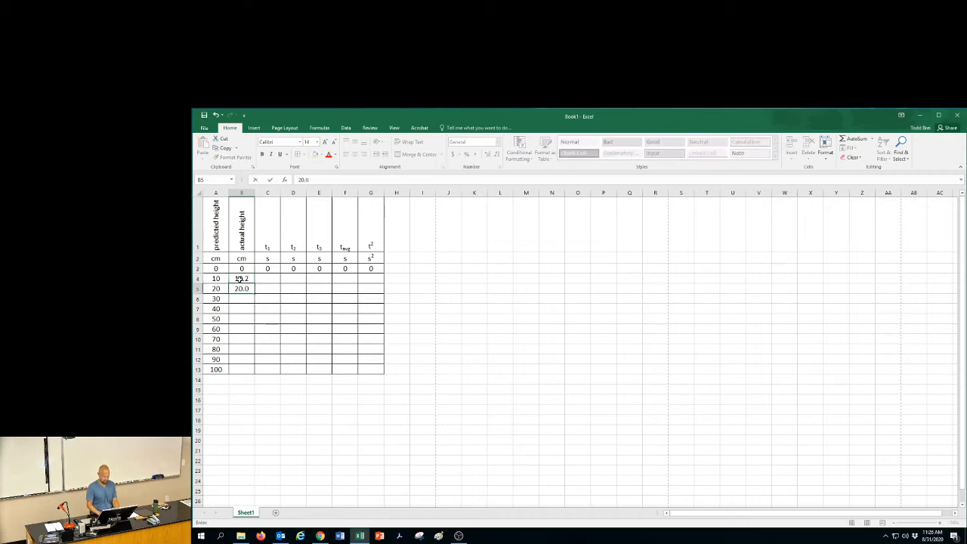
{"action": "key", "text": "Return"}
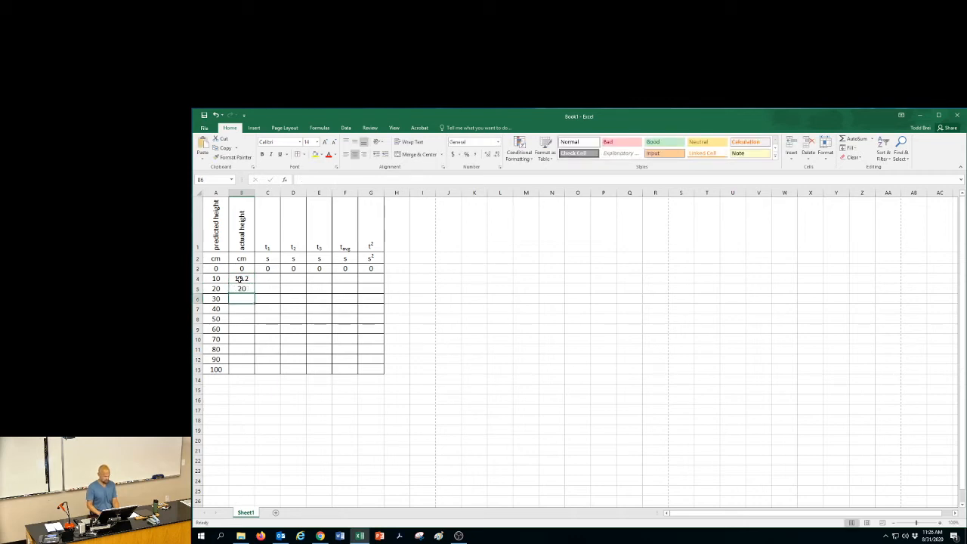
{"action": "type", "text": "29.9"}
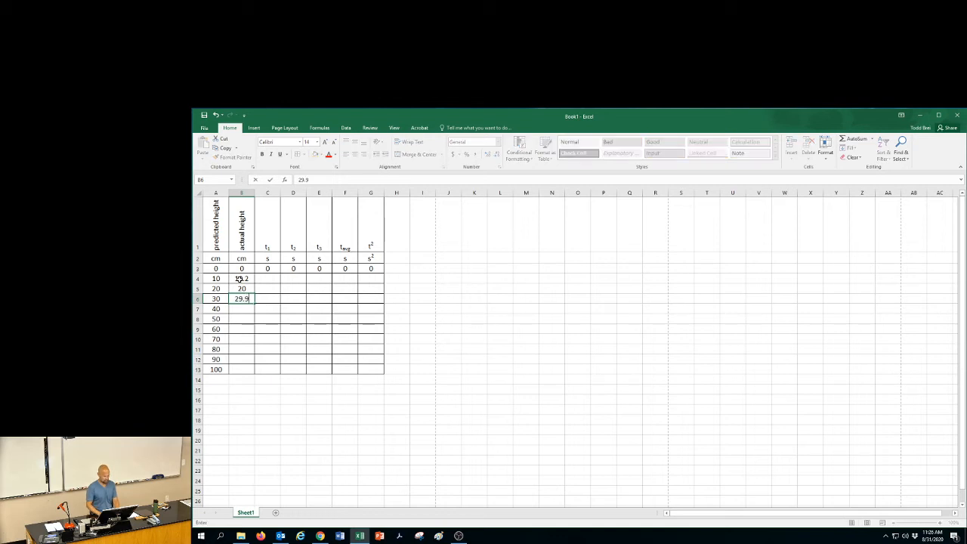
{"action": "key", "text": "Return"}
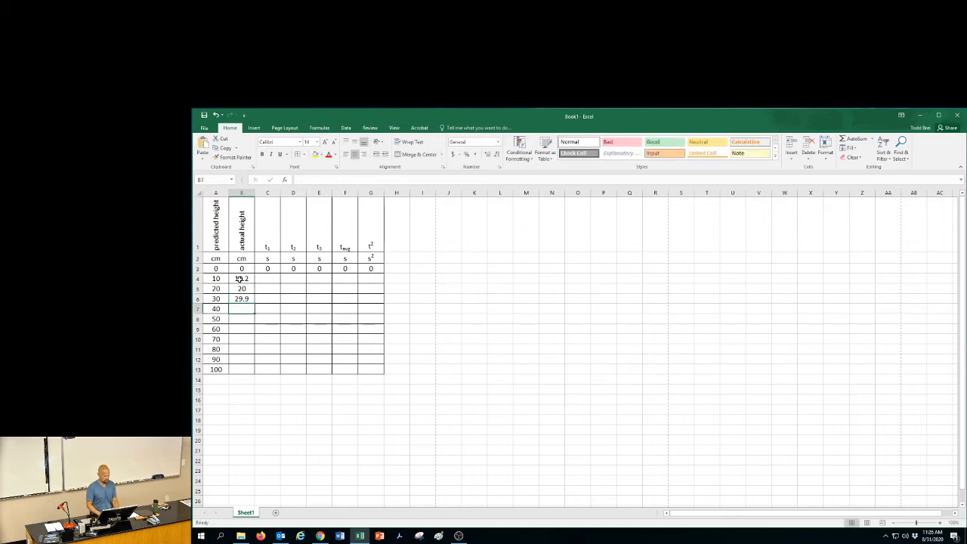
{"action": "type", "text": "40"}
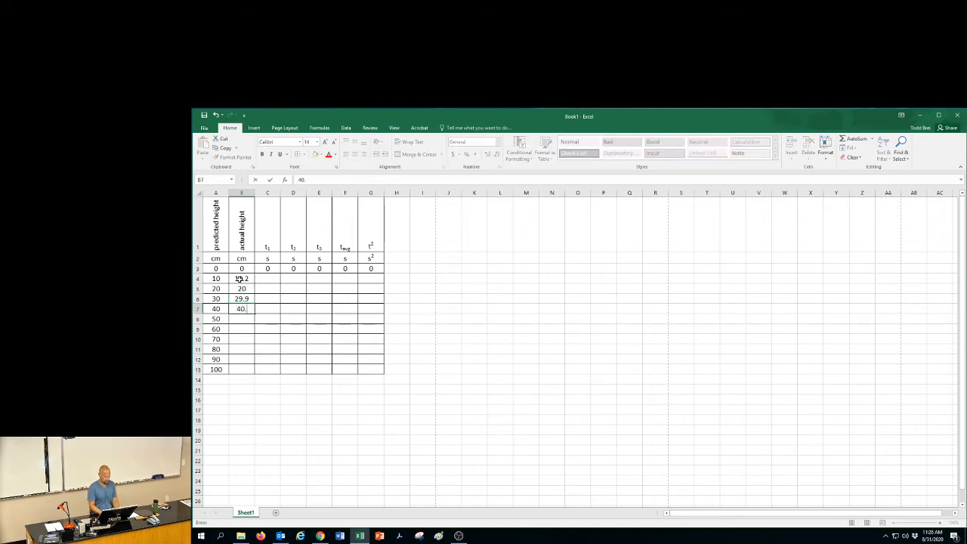
{"action": "type", "text": ".3"}
{"action": "key", "text": "Return"}
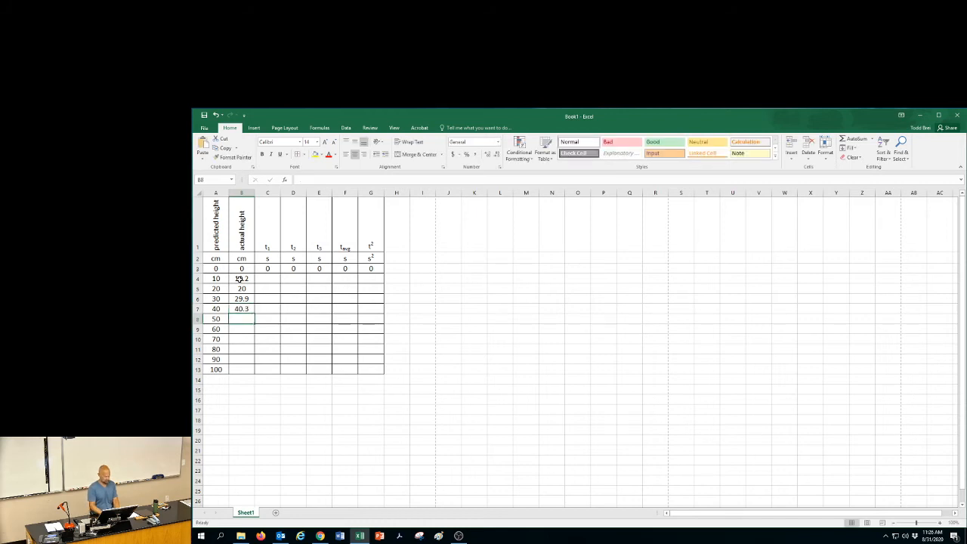
{"action": "type", "text": "0"}
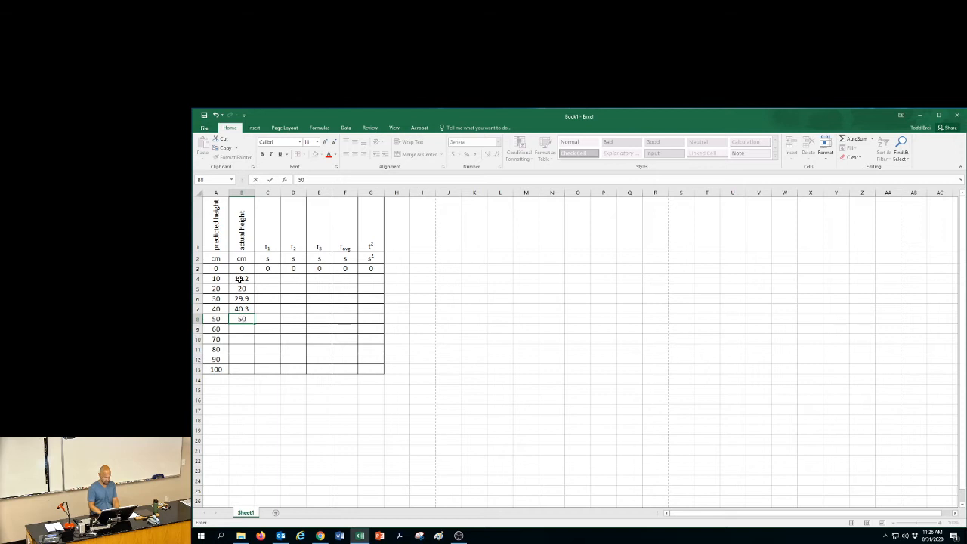
{"action": "type", "text": ".0"}
{"action": "key", "text": "Return"}
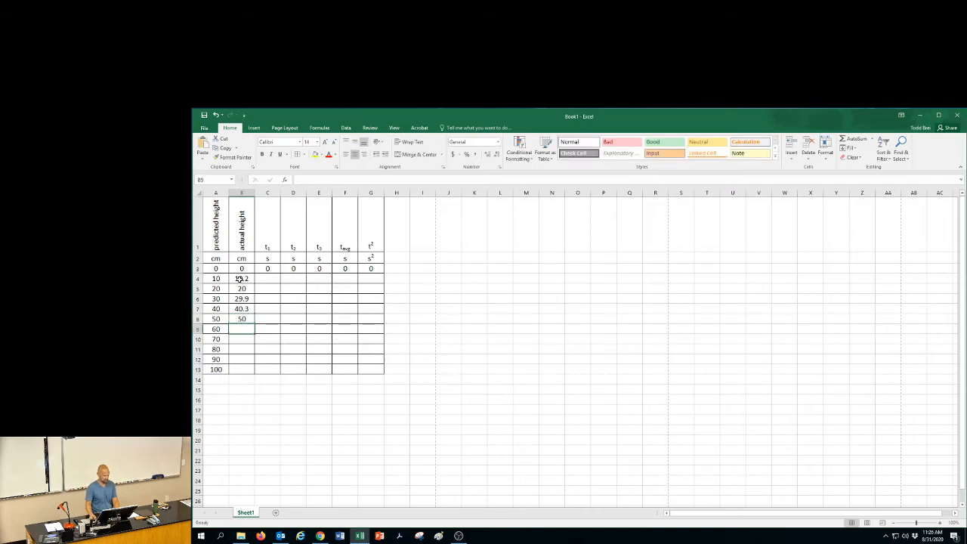
Apply the Number format to the table's data cells A3:G13
{"action": "mouse_move", "coordinate": [217, 268]}
{"action": "left_mouse_down"}
{"action": "mouse_move", "coordinate": [356, 330]}
{"action": "mouse_move", "coordinate": [369, 368]}
{"action": "left_mouse_up"}
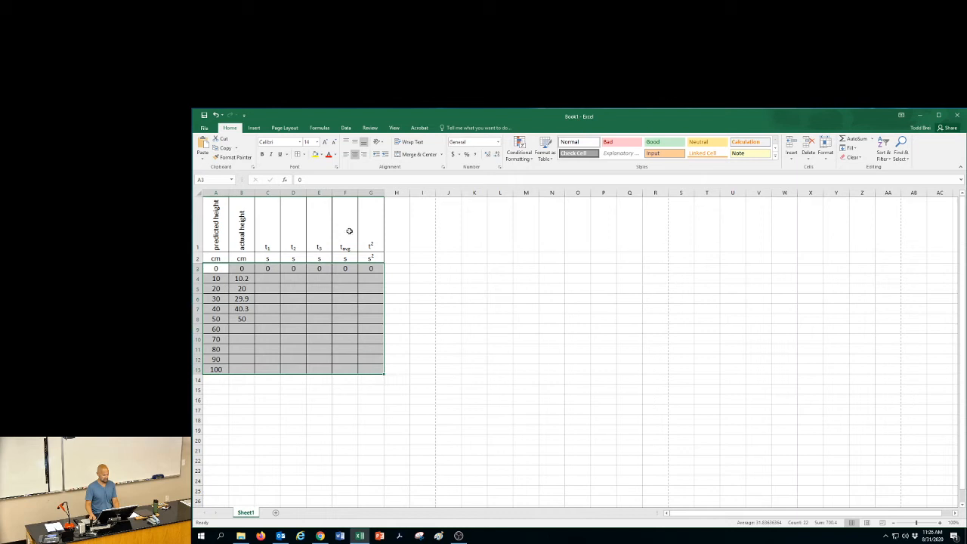
{"action": "left_click", "coordinate": [498, 142]}
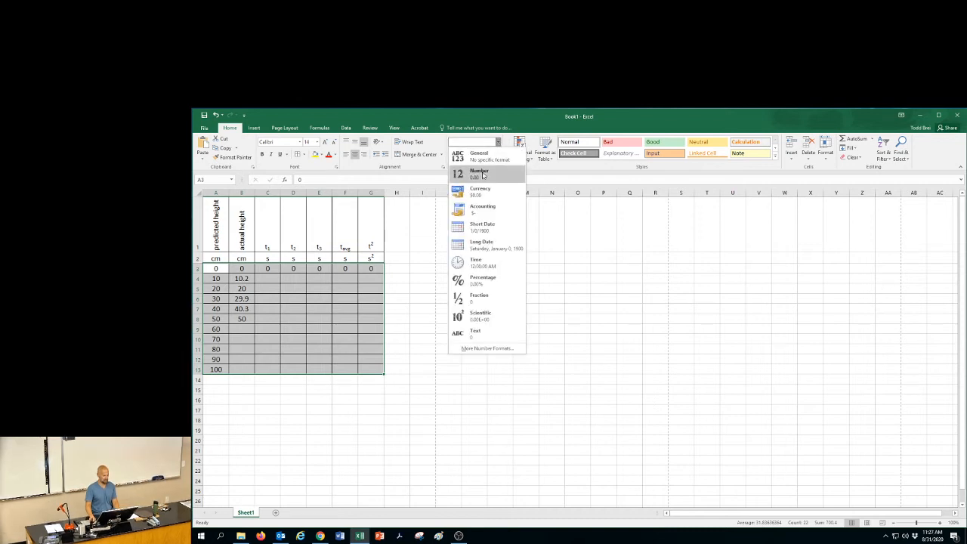
{"action": "left_click", "coordinate": [483, 175]}
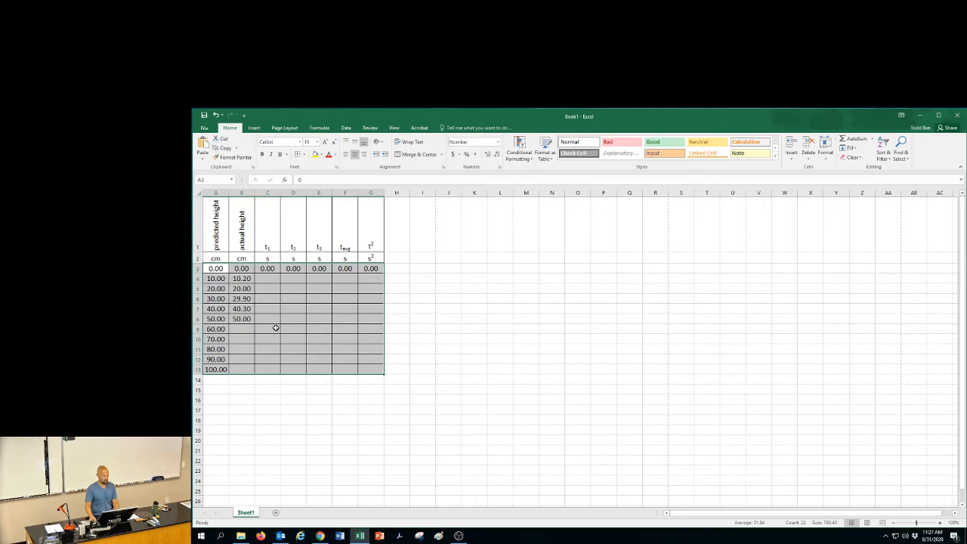
Increase the decimals shown for the predicted heights in A3:A13 to five places
{"action": "left_click", "coordinate": [217, 269]}
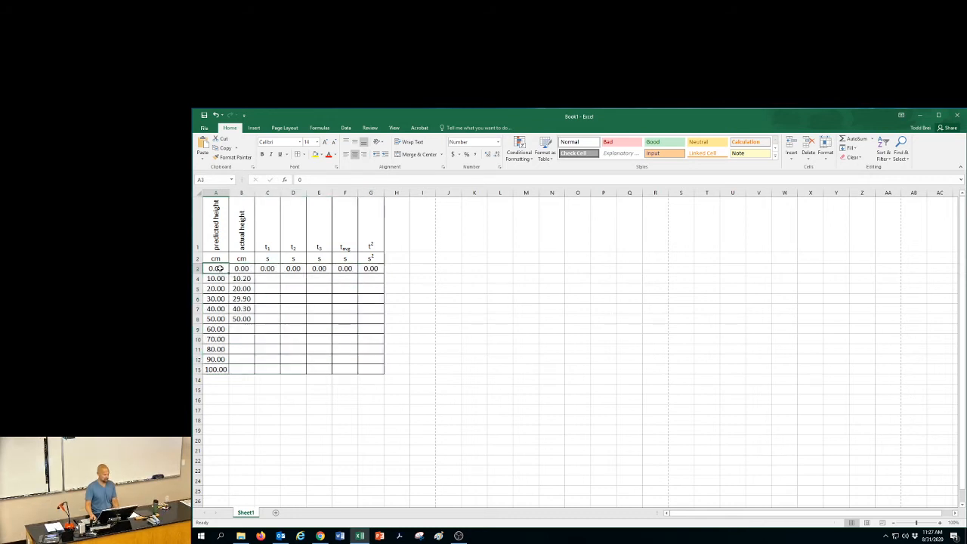
{"action": "left_click_drag", "start_coordinate": [217, 269], "coordinate": [218, 369]}
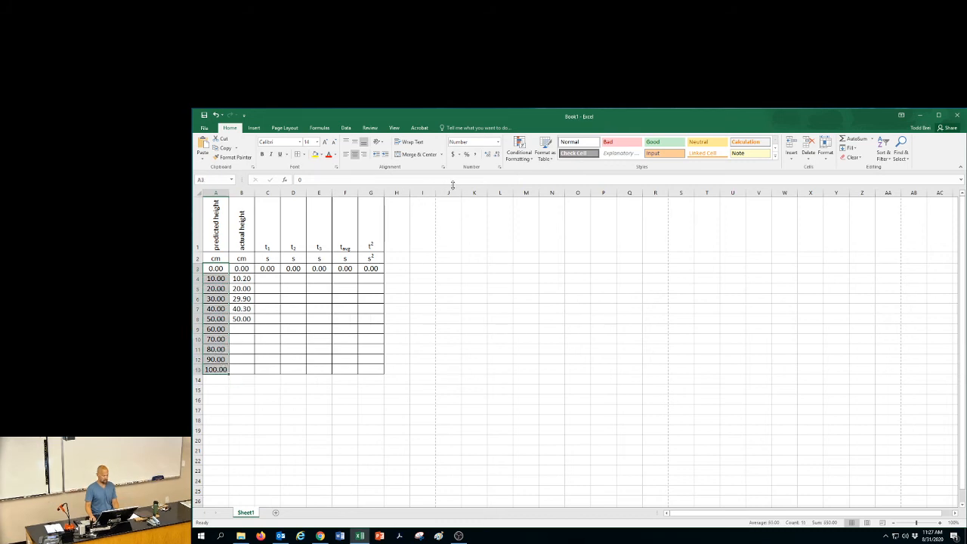
{"action": "left_click", "coordinate": [489, 155]}
{"action": "left_click", "coordinate": [499, 155]}
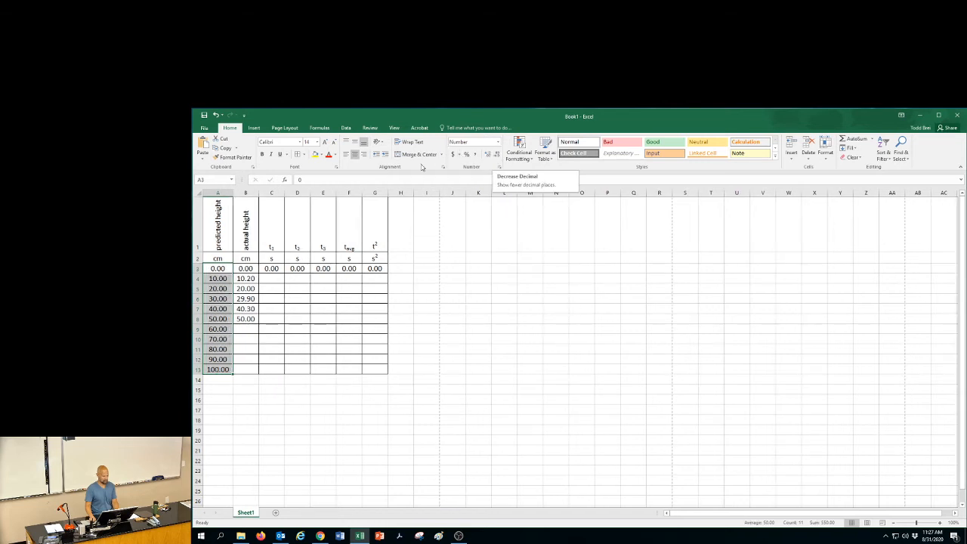
{"action": "left_click", "coordinate": [489, 155]}
{"action": "left_click", "coordinate": [488, 155]}
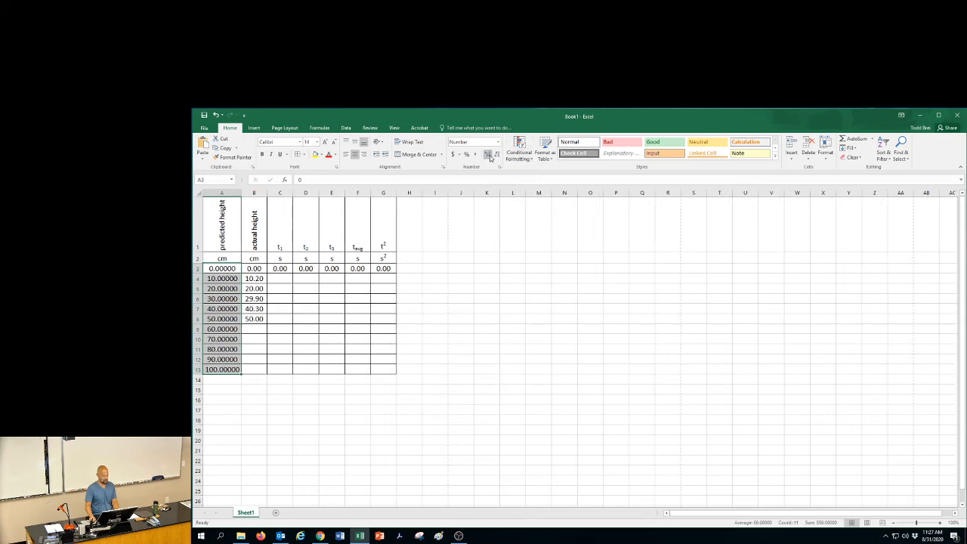
Reduce the predicted heights in A3:A13 to zero decimal places
{"action": "left_click", "coordinate": [497, 155]}
{"action": "left_click", "coordinate": [497, 155]}
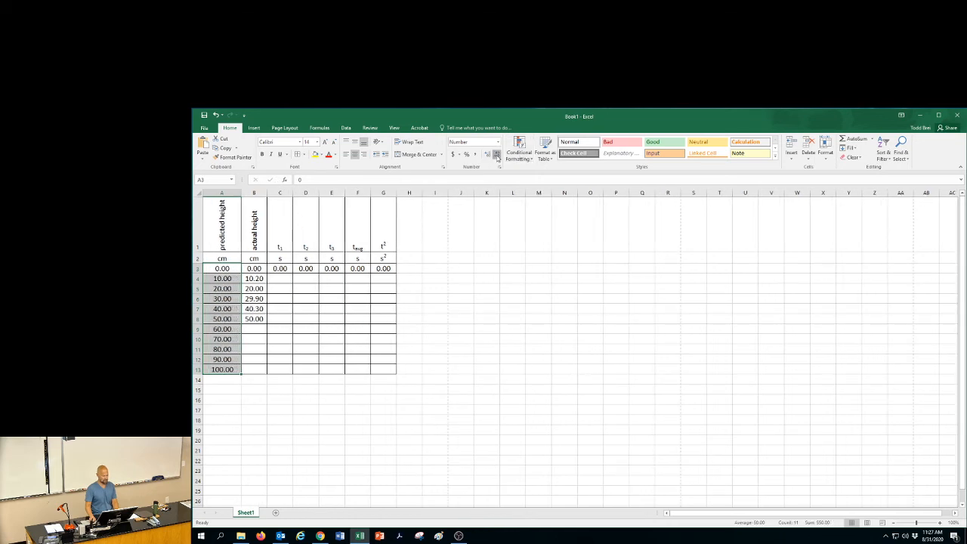
{"action": "left_click", "coordinate": [497, 155]}
{"action": "left_click", "coordinate": [496, 155]}
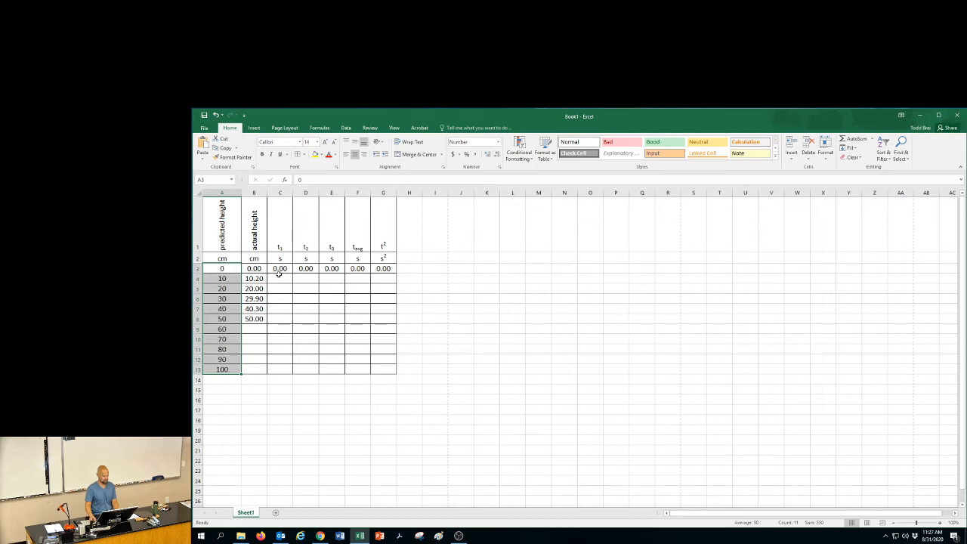
Format the actual heights column B3:B13 to show one decimal place
{"action": "left_click_drag", "start_coordinate": [255, 269], "coordinate": [261, 370]}
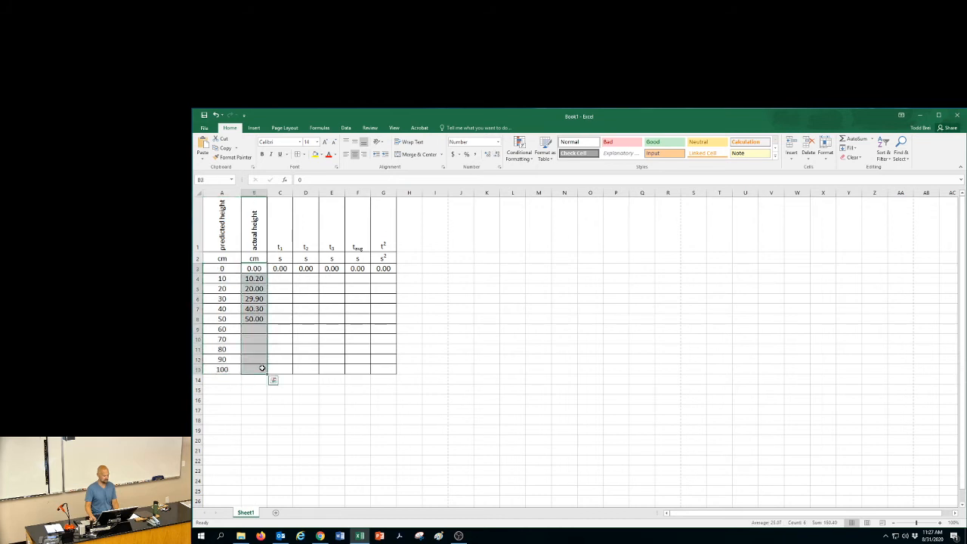
{"action": "left_click", "coordinate": [488, 155]}
{"action": "left_click", "coordinate": [496, 158]}
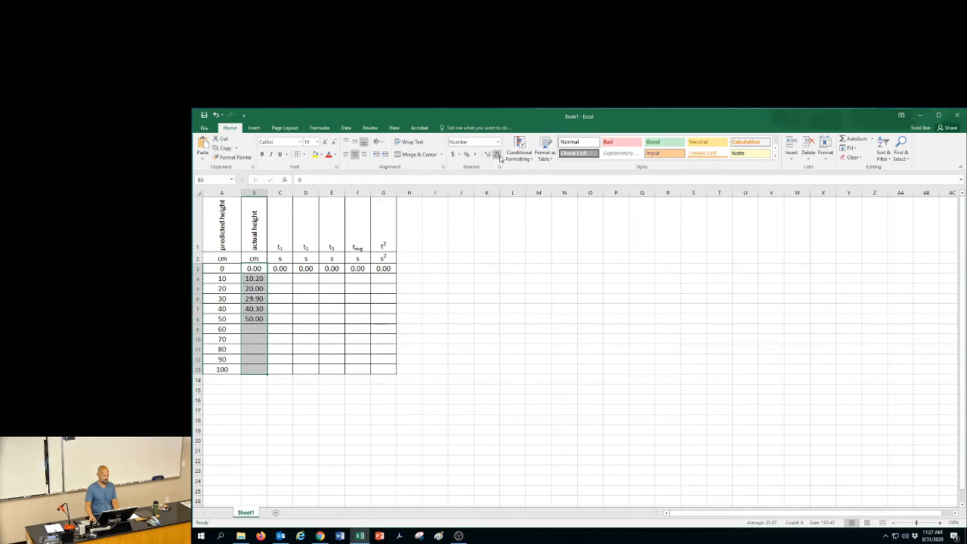
{"action": "left_click", "coordinate": [497, 157]}
Enter the actual heights 60.1, 69.8, 80.3, 90.3 and 100.1 in B9 through B13
{"action": "left_click", "coordinate": [260, 331]}
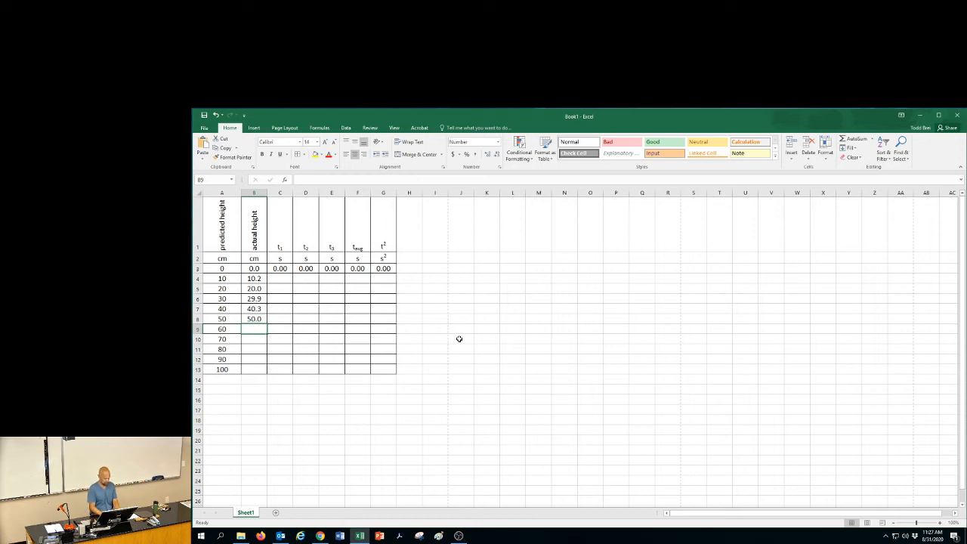
{"action": "type", "text": "60"}
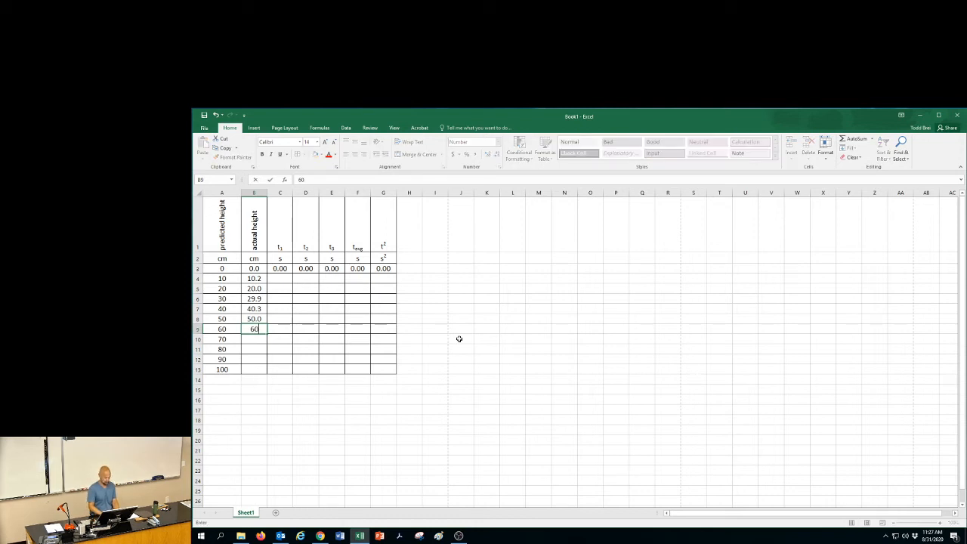
{"action": "type", "text": ".1"}
{"action": "key", "text": "Return"}
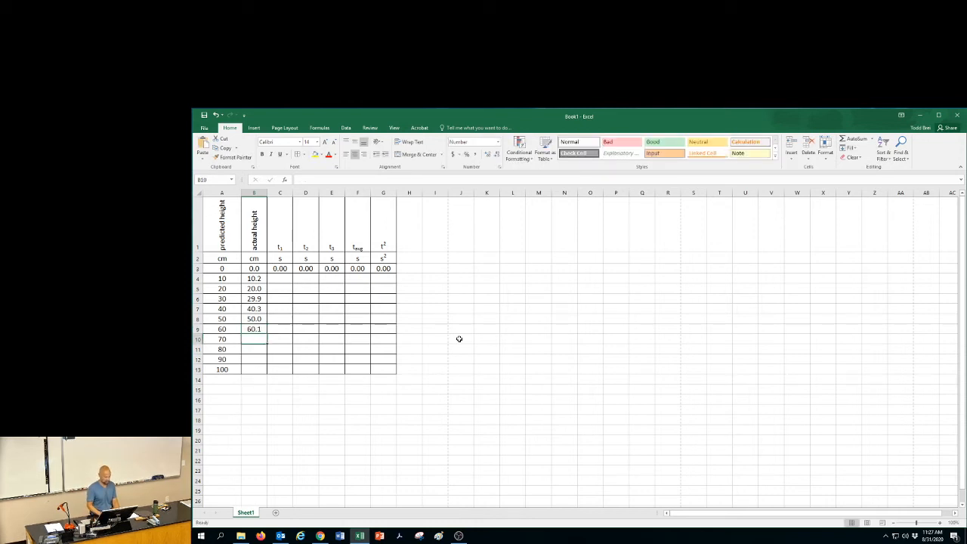
{"action": "type", "text": "6"}
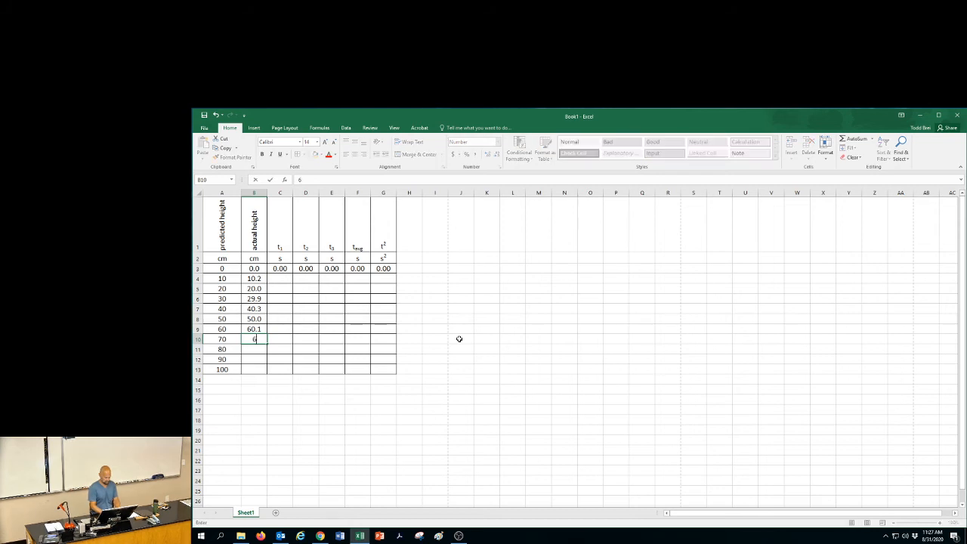
{"action": "type", "text": "9.8"}
{"action": "key", "text": "Return"}
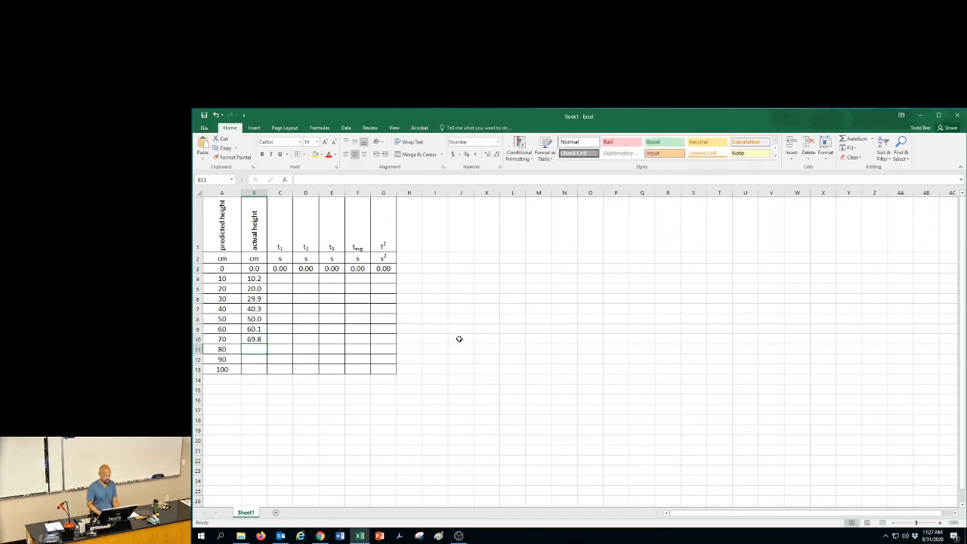
{"action": "type", "text": "8"}
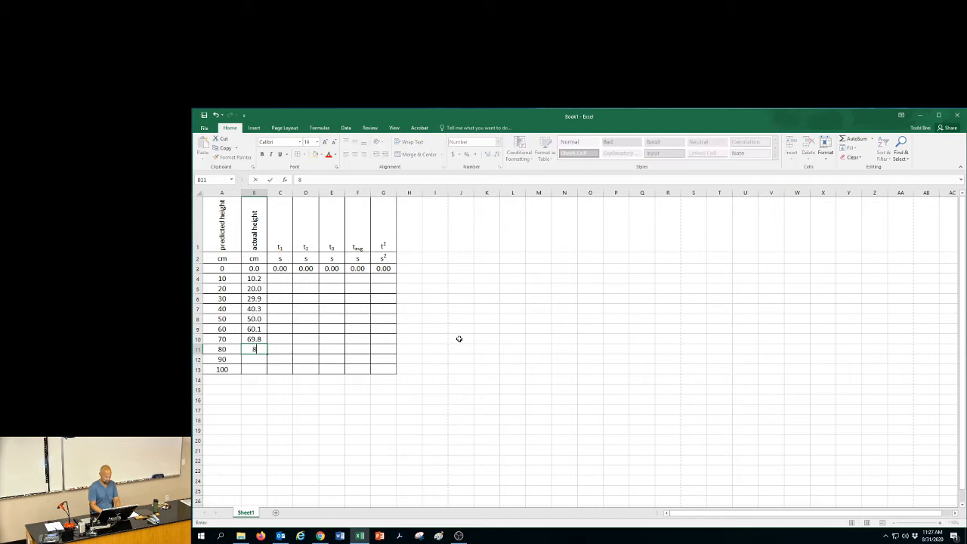
{"action": "type", "text": "0.3"}
{"action": "key", "text": "Return"}
{"action": "type", "text": "90"}
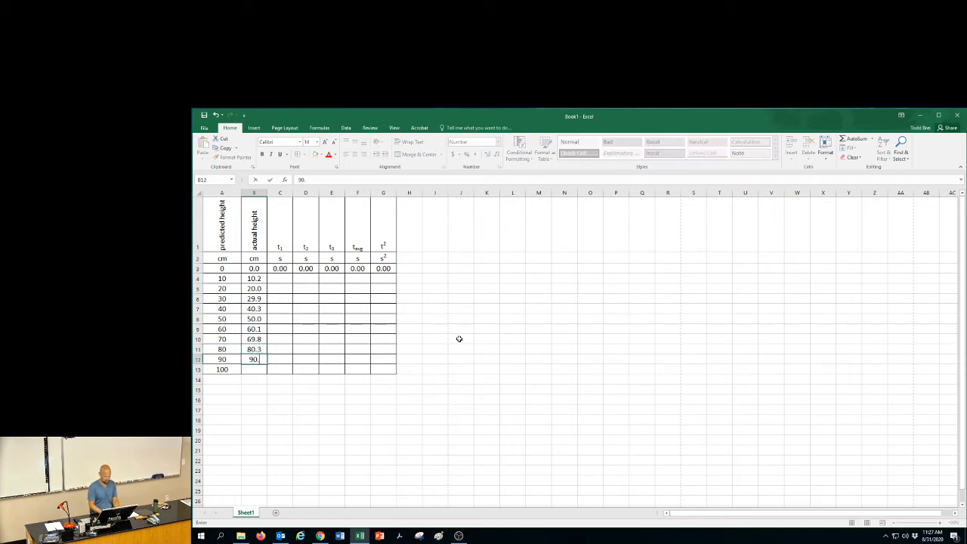
{"action": "type", "text": ".3"}
{"action": "key", "text": "Return"}
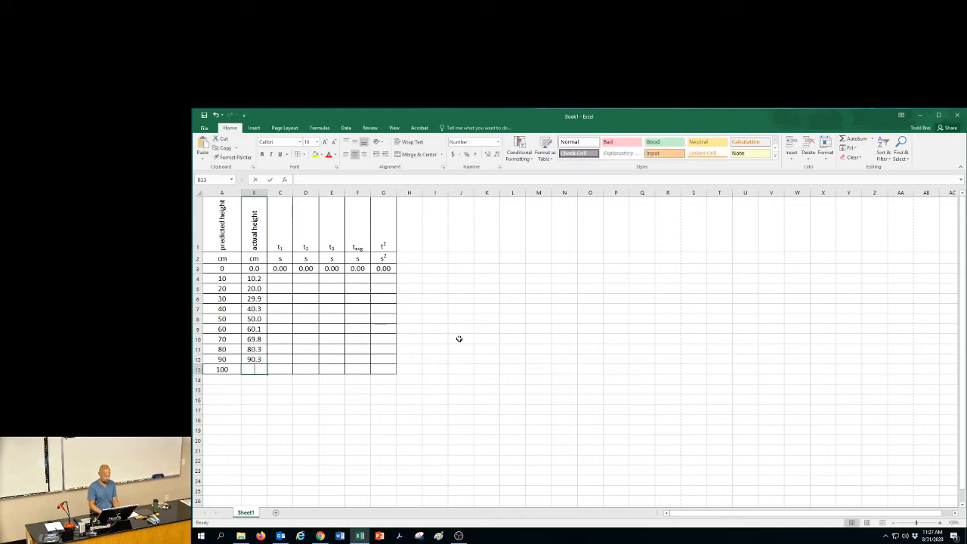
{"action": "type", "text": "100.1"}
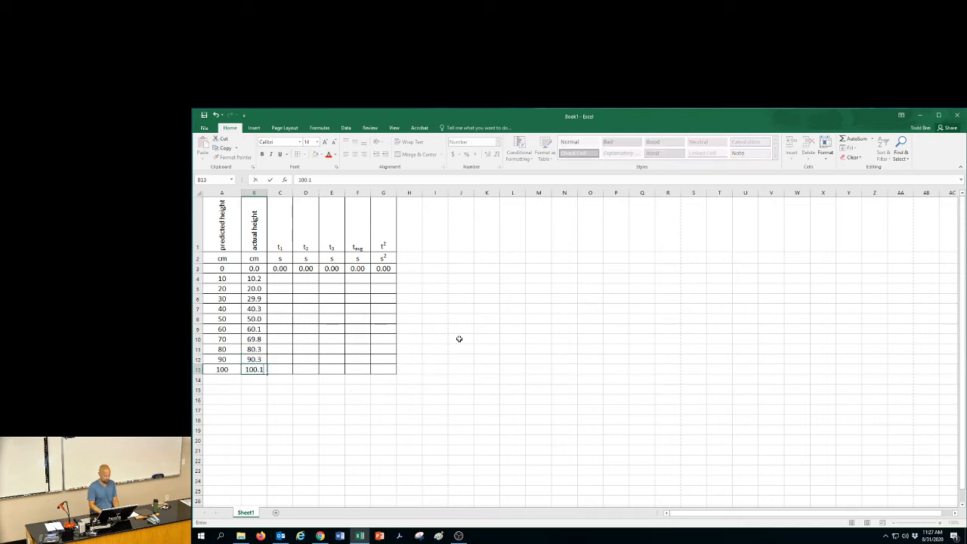
{"action": "left_click", "coordinate": [313, 317]}
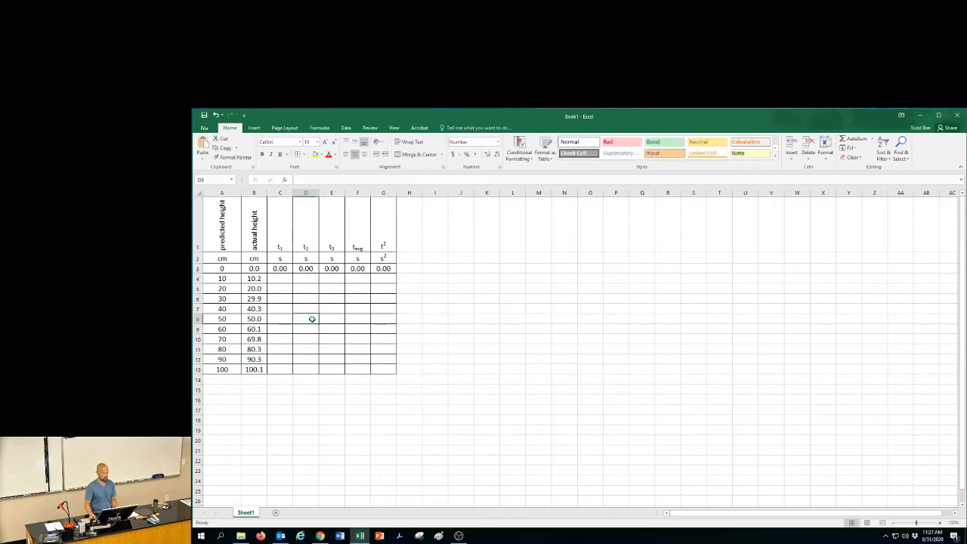
{"action": "left_click", "coordinate": [277, 278]}
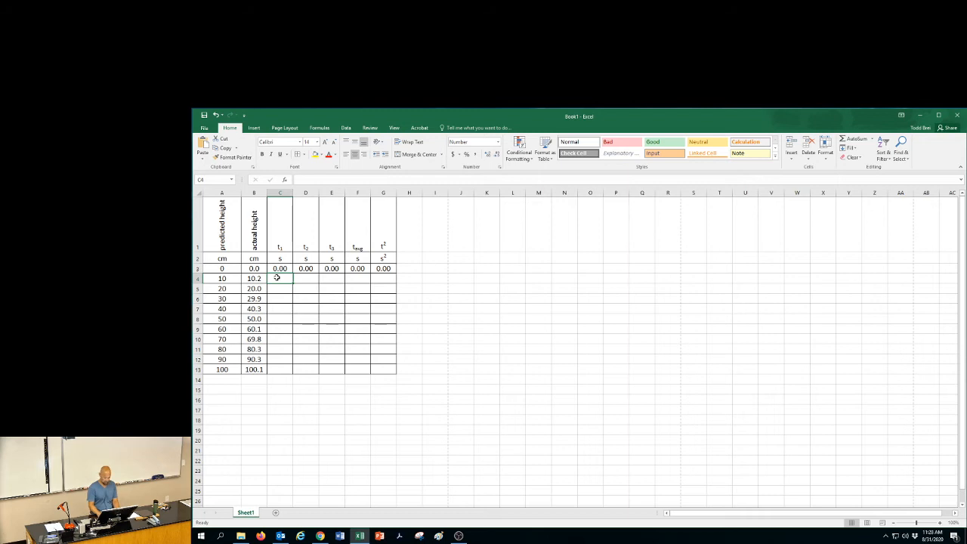
{"action": "type", "text": "0."}
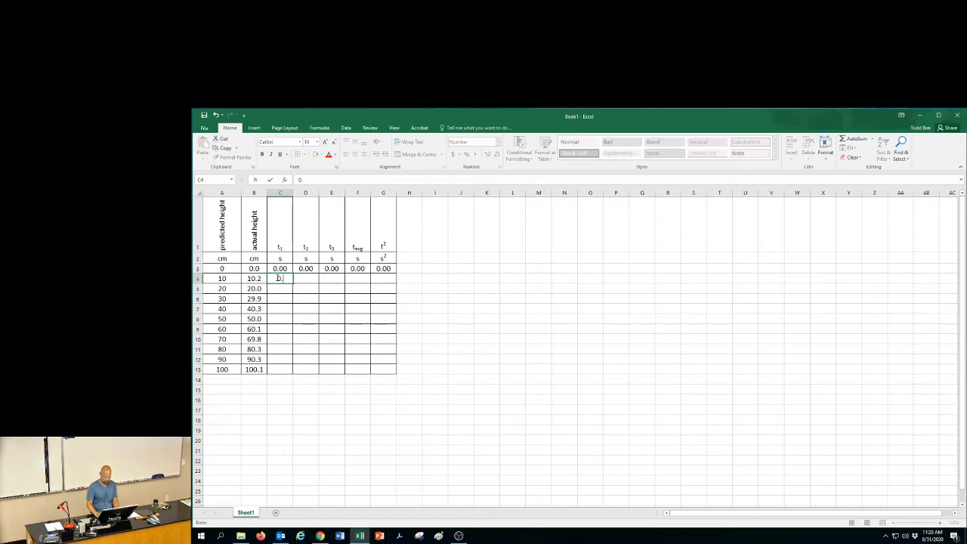
{"action": "type", "text": "422"}
{"action": "key", "text": "Tab"}
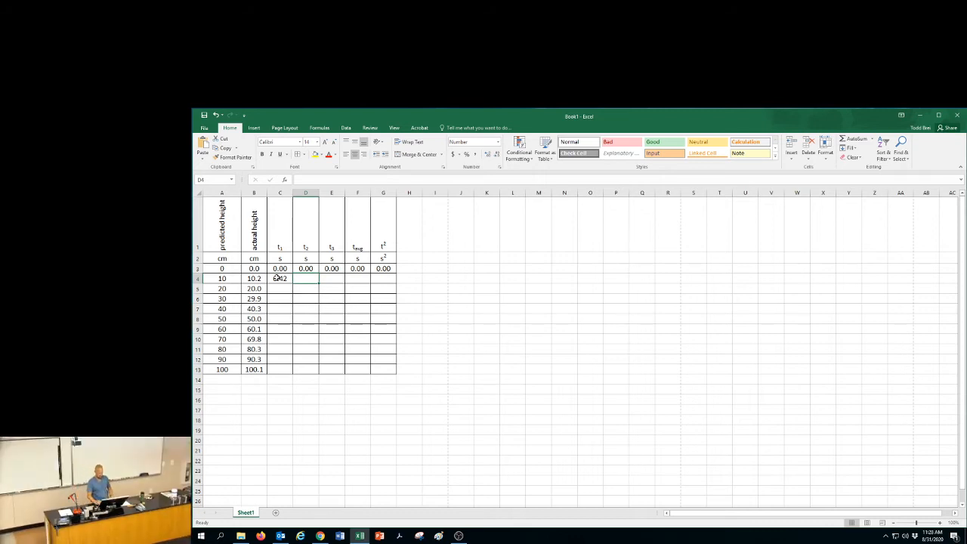
{"action": "type", "text": "0"}
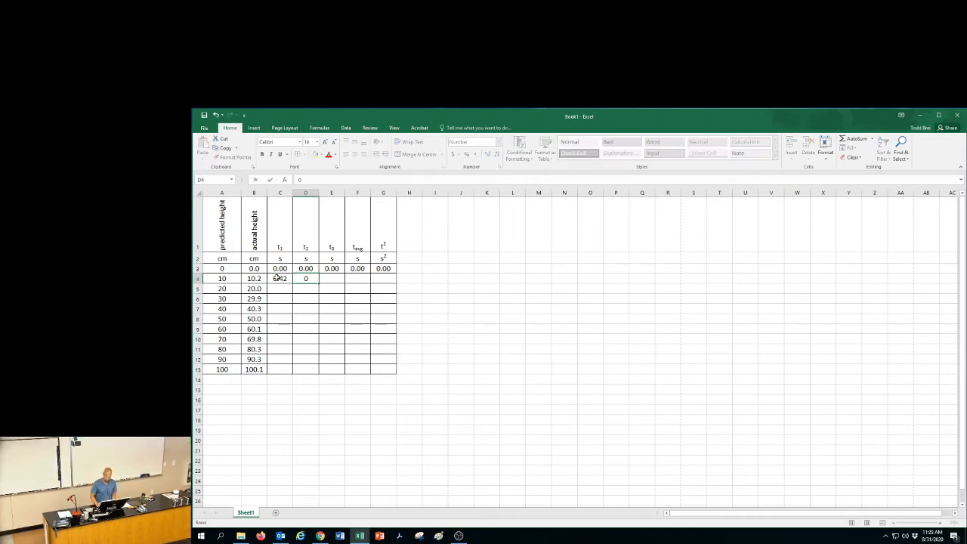
{"action": "type", "text": "."}
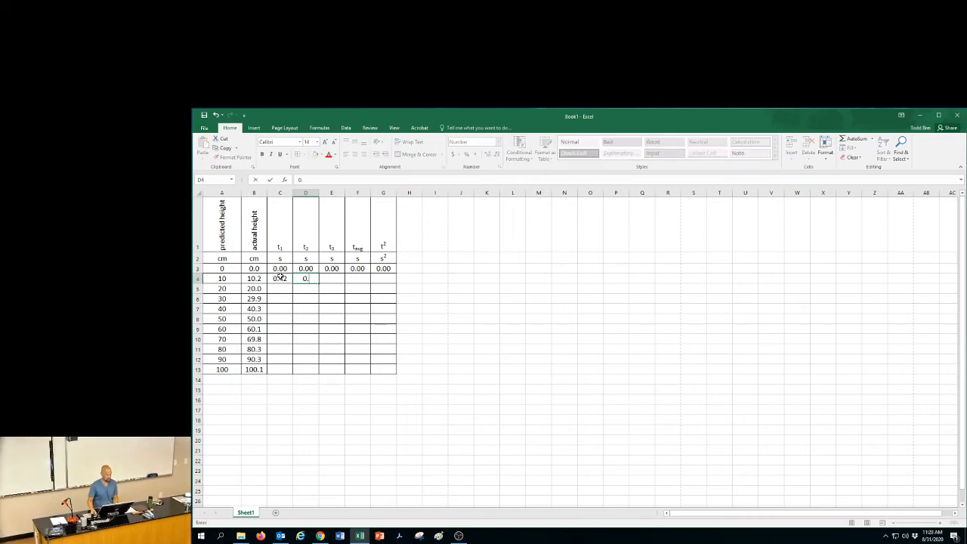
Enter 0.1422 in C4 as the t1 time for the 10 cm height
{"action": "left_click", "coordinate": [280, 279]}
{"action": "type", "text": "0."}
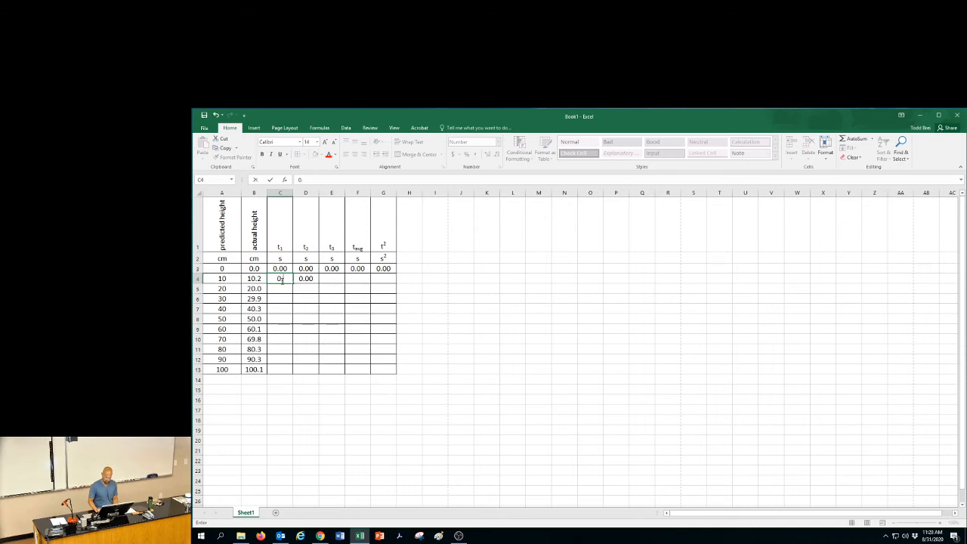
{"action": "type", "text": "1422"}
{"action": "key", "text": "Tab"}
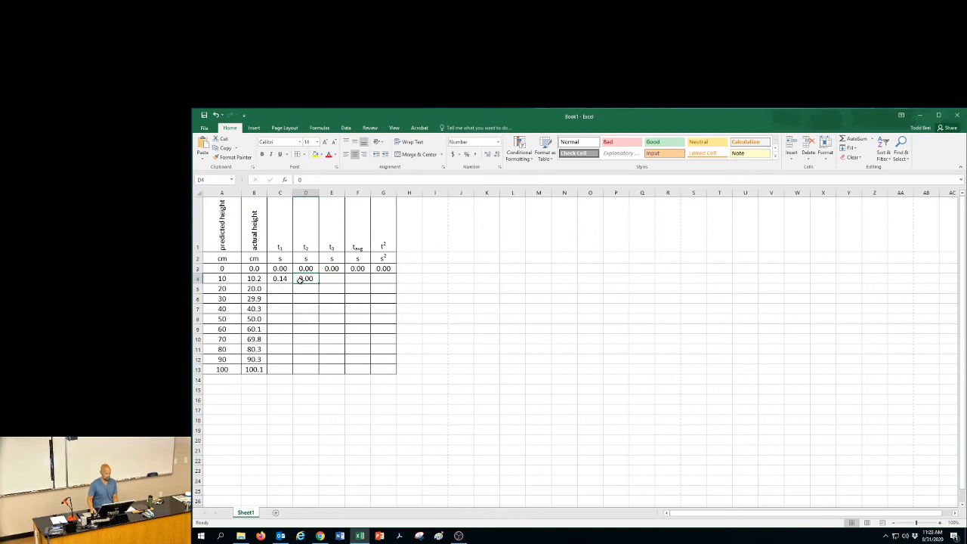
Increase the decimals of the time cells C3:G13 to four places
{"action": "left_click_drag", "start_coordinate": [281, 269], "coordinate": [377, 367]}
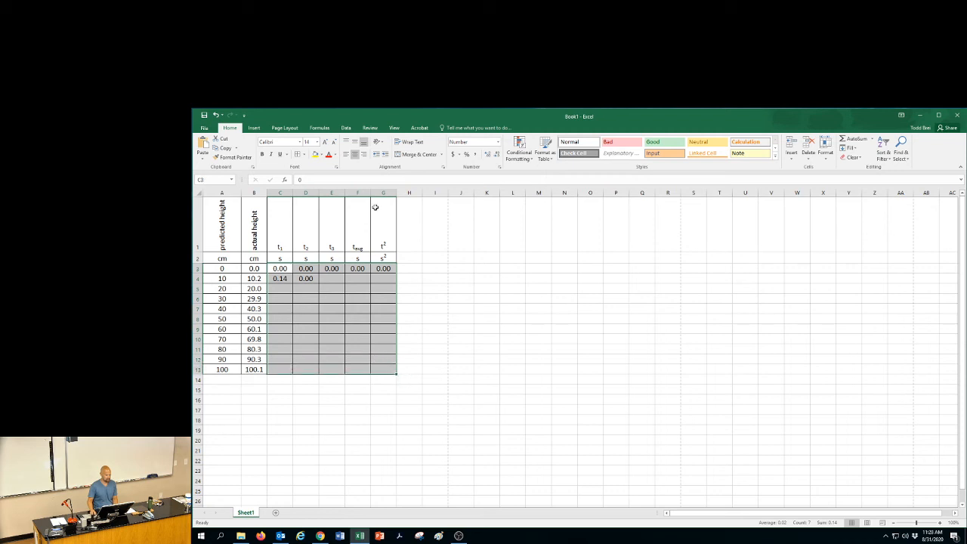
{"action": "left_click", "coordinate": [487, 155]}
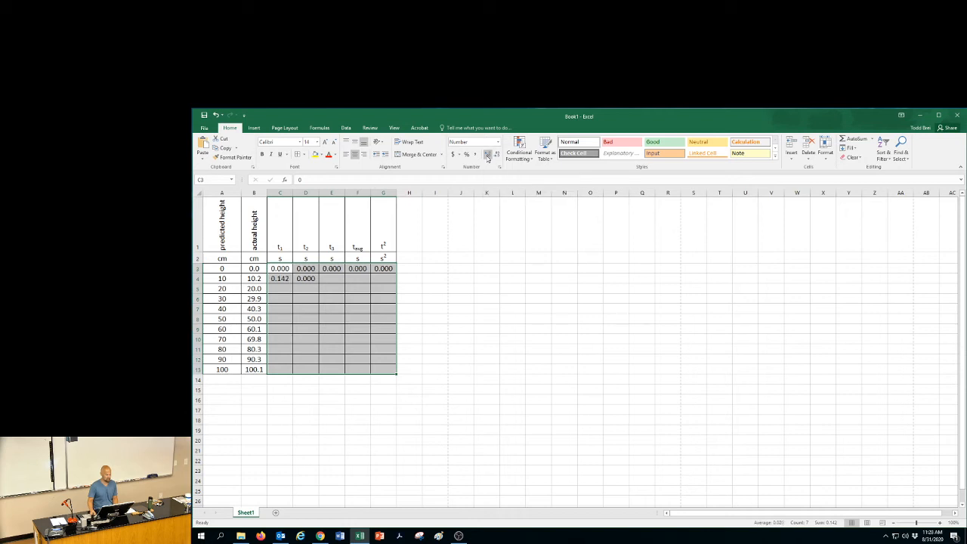
{"action": "left_click", "coordinate": [488, 155]}
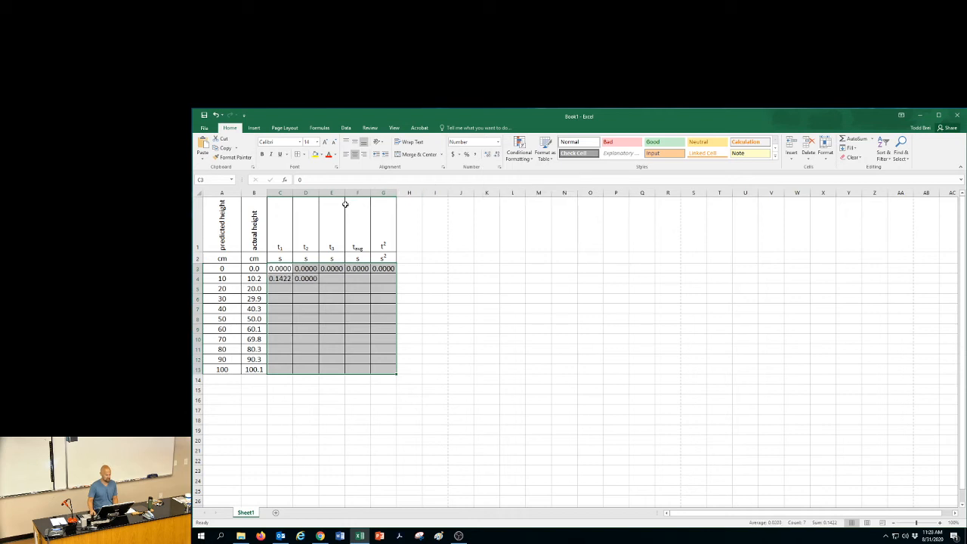
AutoFit the widths of all columns in the sheet to their contents
{"action": "left_click", "coordinate": [201, 193]}
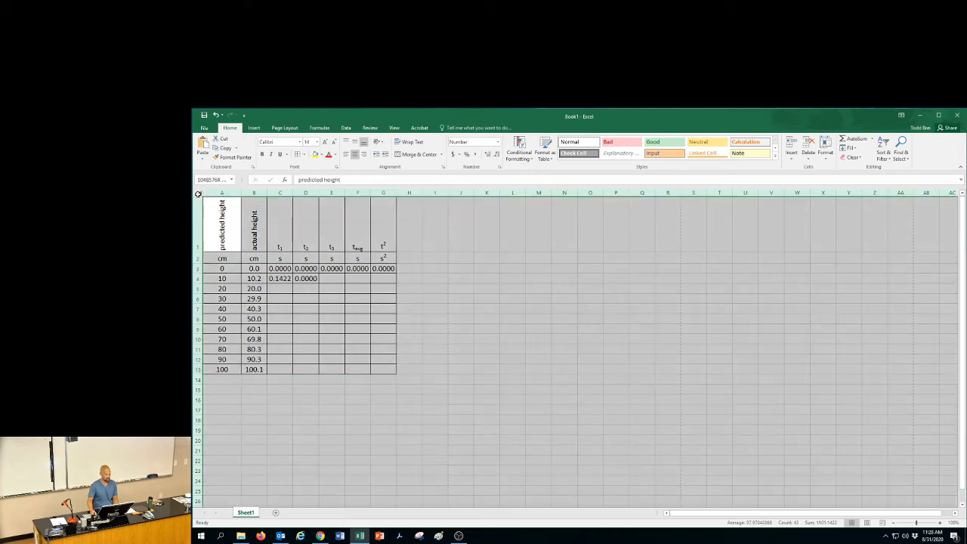
{"action": "double_click", "coordinate": [267, 192]}
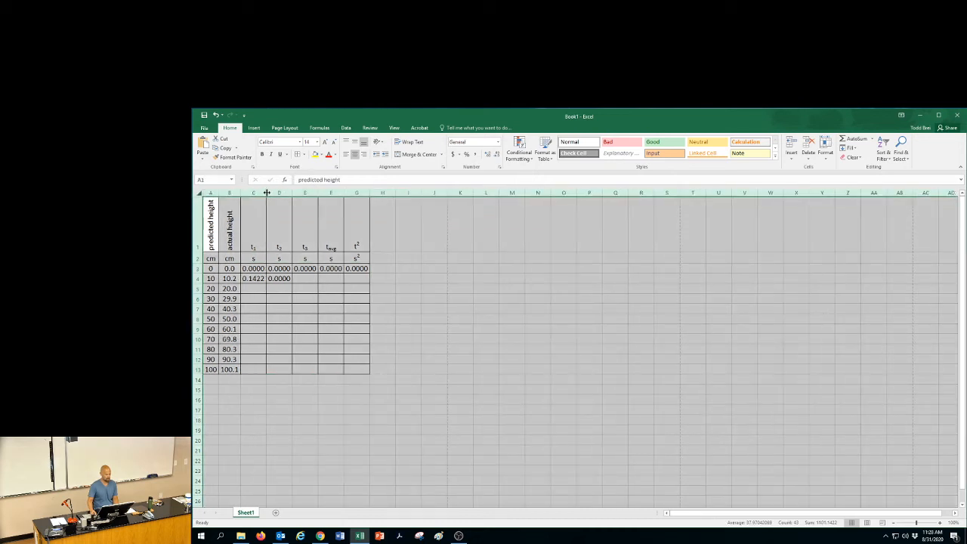
{"action": "left_click", "coordinate": [288, 298]}
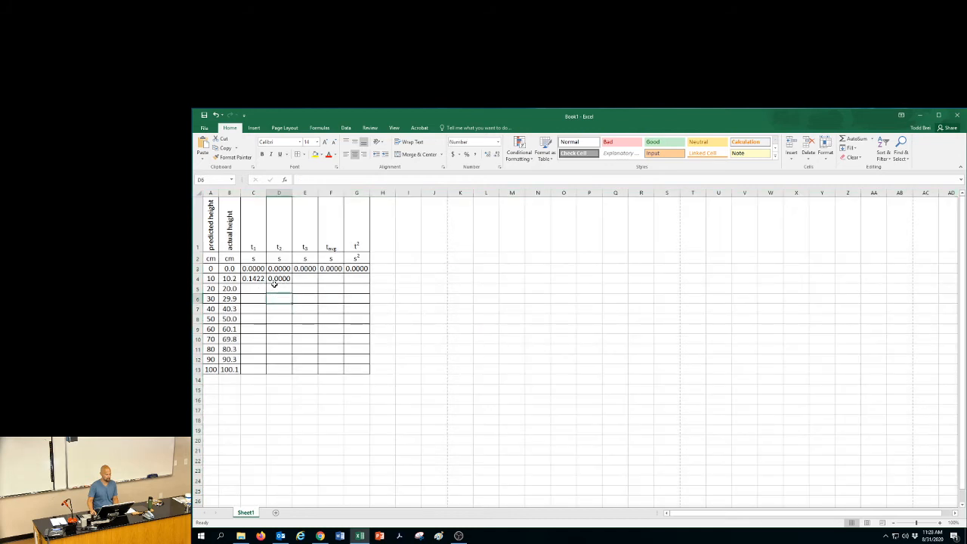
Enter the 10 cm row's remaining trial times, 0.1425 in D4 and 0.1417 in E4
{"action": "left_click", "coordinate": [274, 279]}
{"action": "type", "text": "0"}
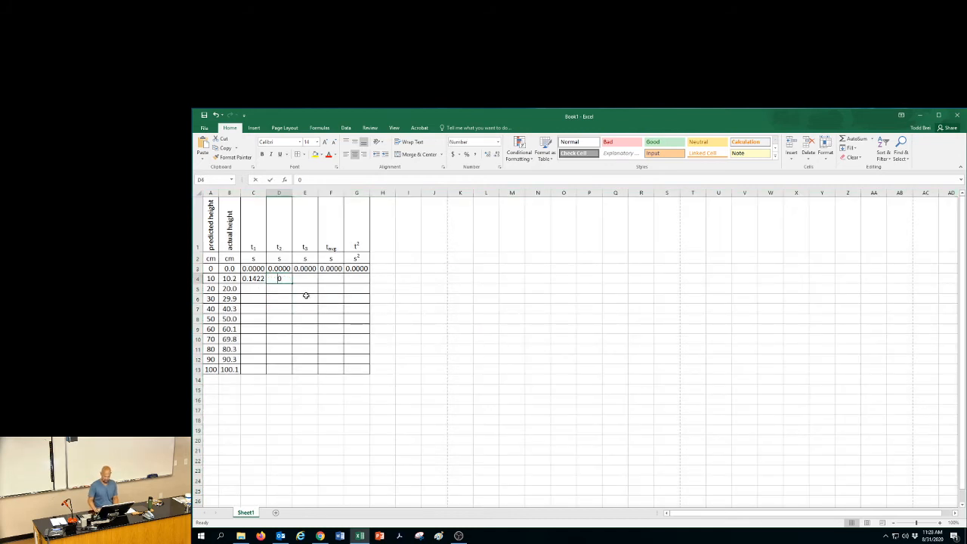
{"action": "type", "text": ".1"}
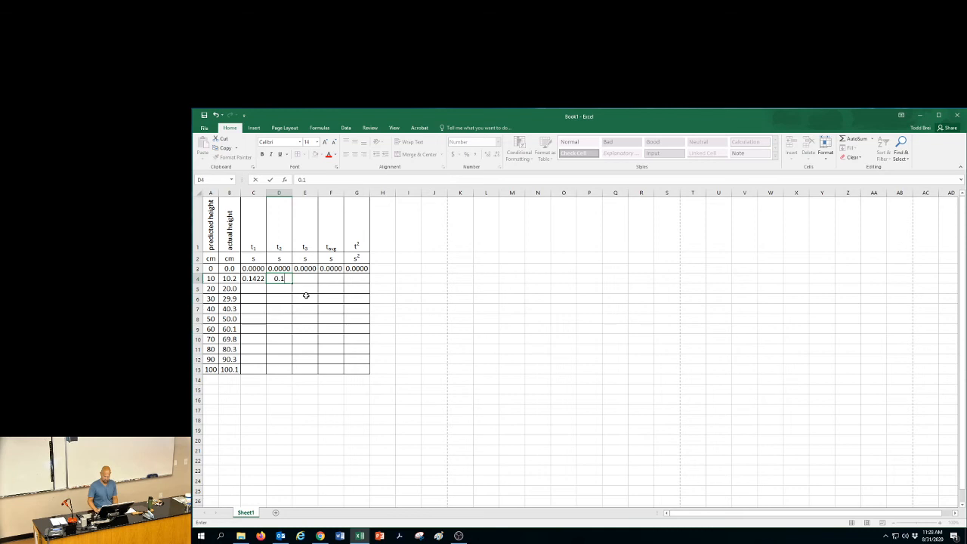
{"action": "type", "text": "425"}
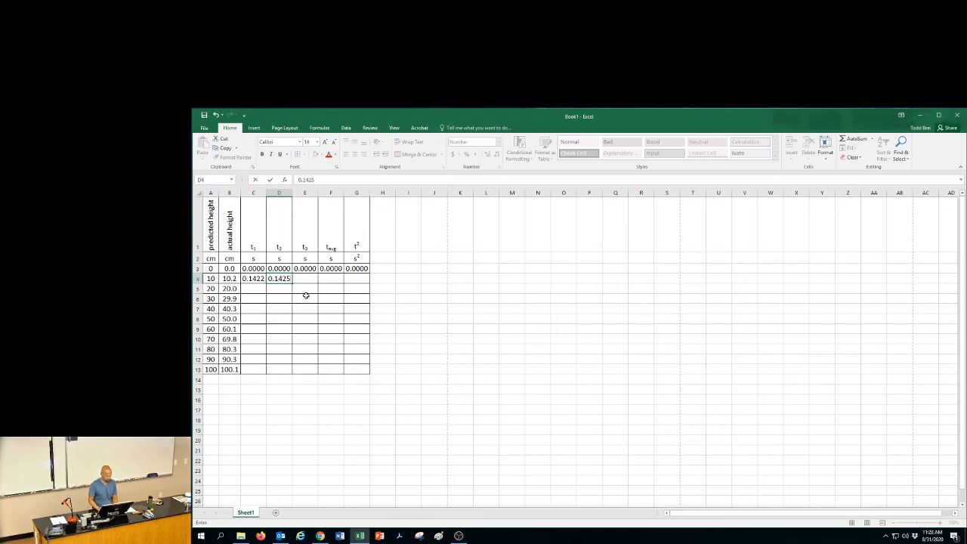
{"action": "key", "text": "Tab"}
{"action": "type", "text": "0.1417"}
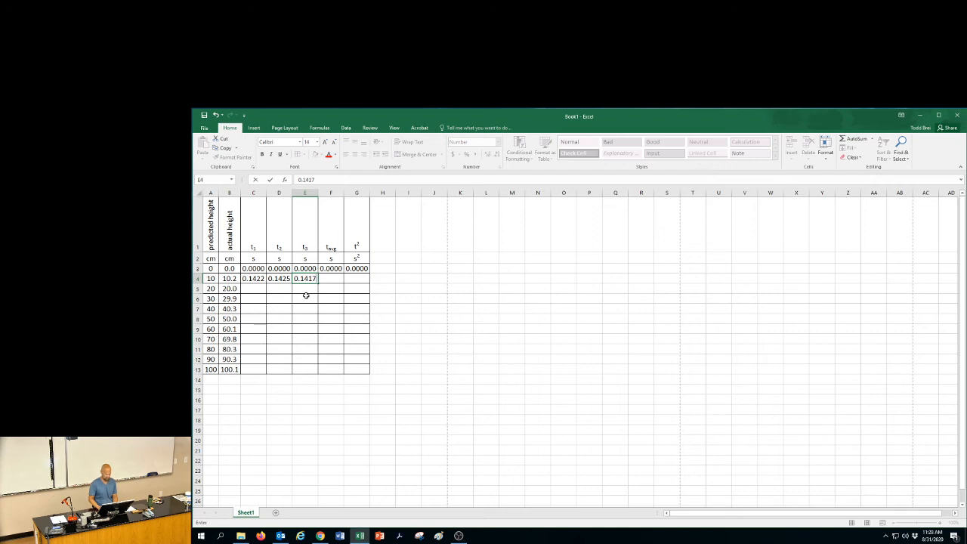
{"action": "key", "text": "Return"}
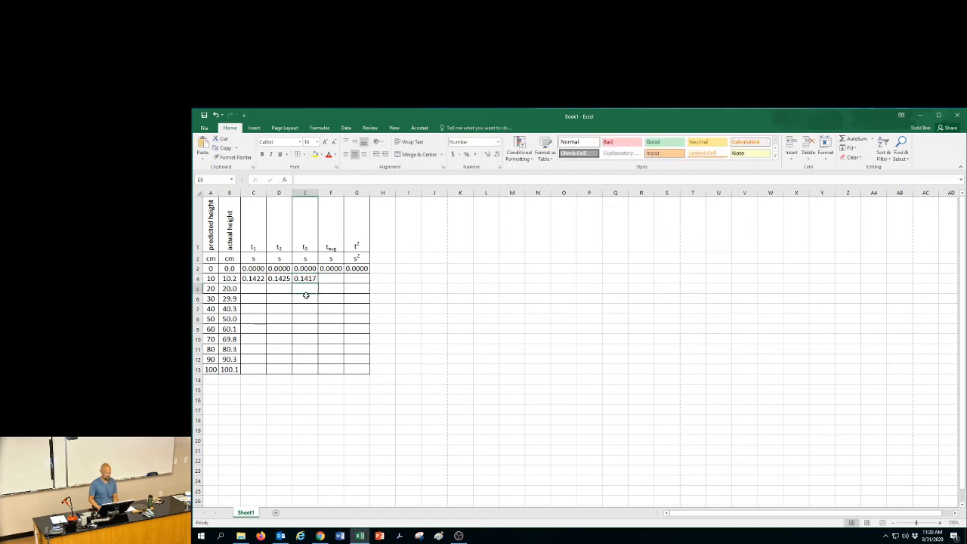
{"action": "key", "text": "Up"}
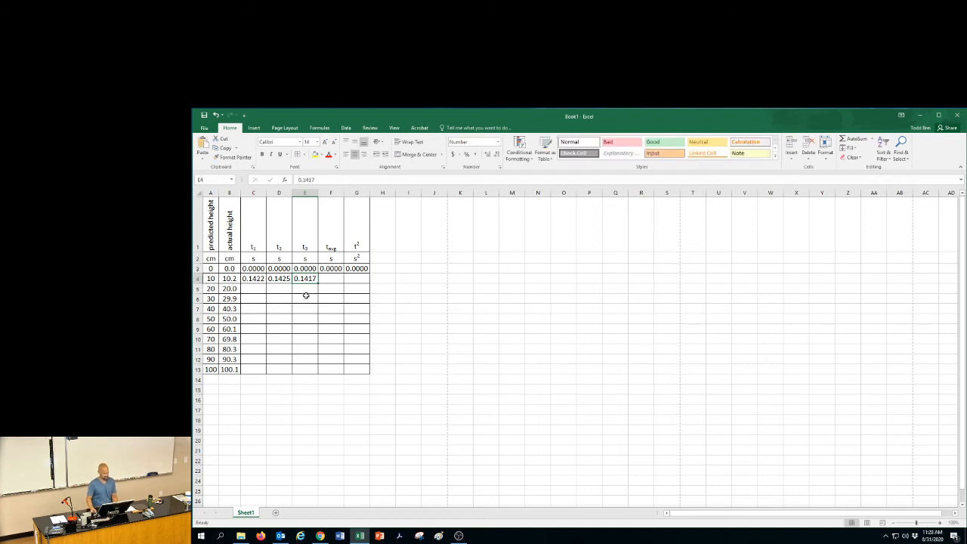
{"action": "left_click", "coordinate": [255, 279]}
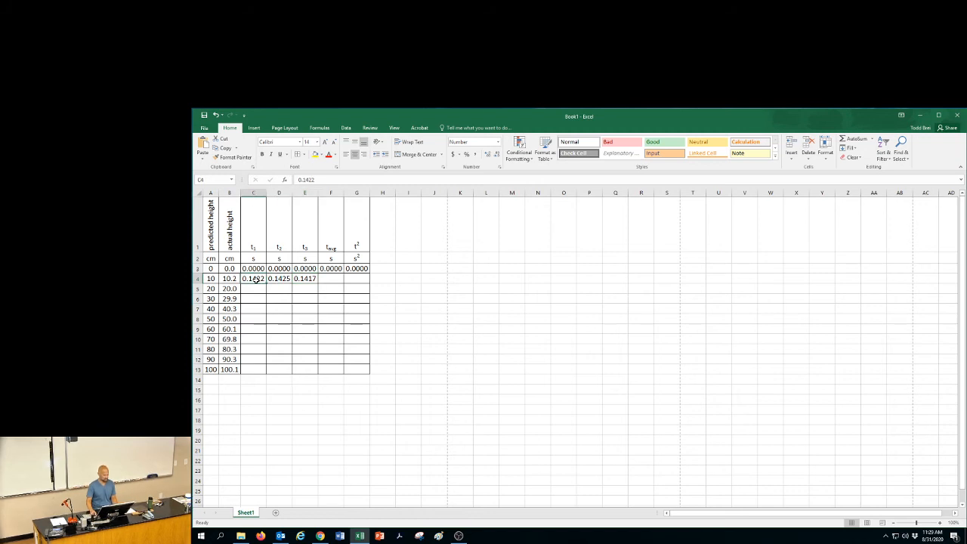
{"action": "left_click_drag", "start_coordinate": [259, 279], "coordinate": [301, 281]}
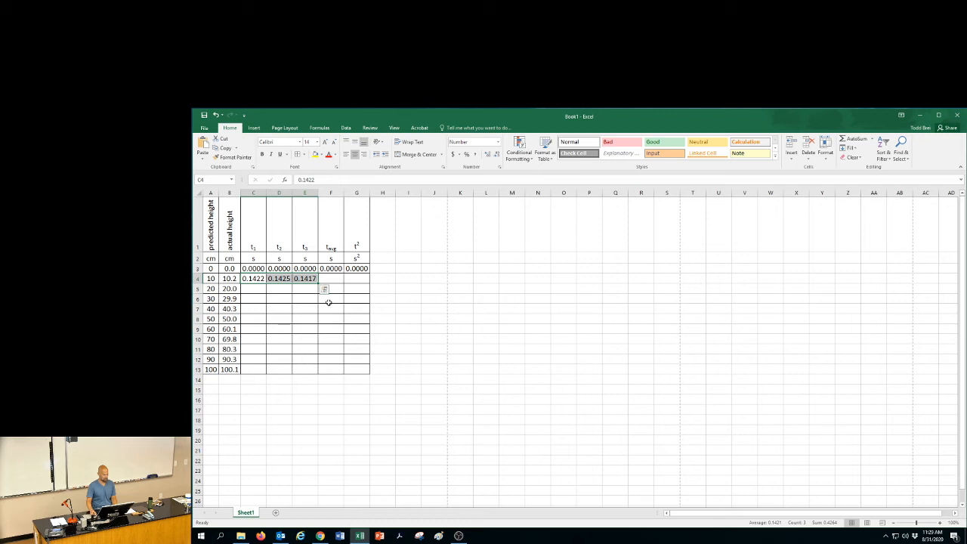
{"action": "left_click", "coordinate": [334, 278]}
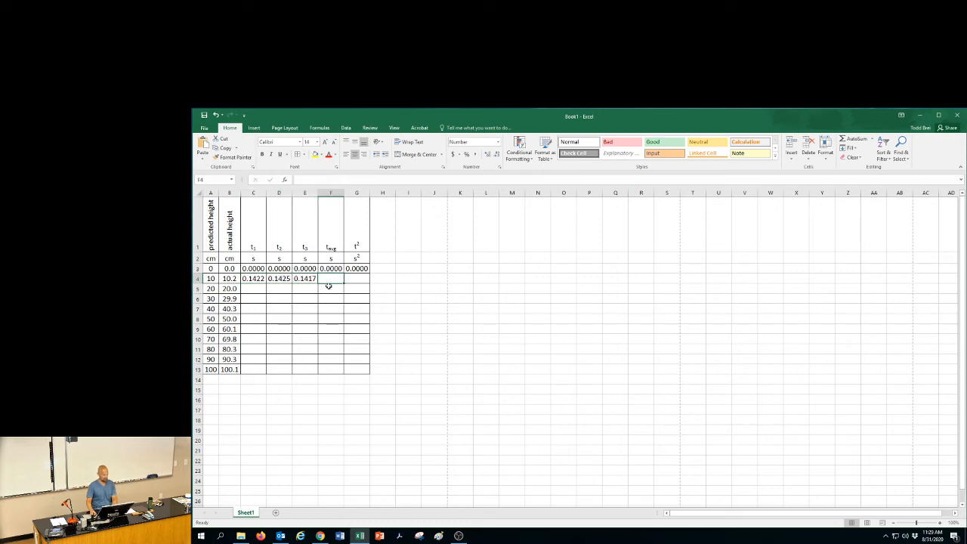
{"action": "left_click", "coordinate": [332, 194]}
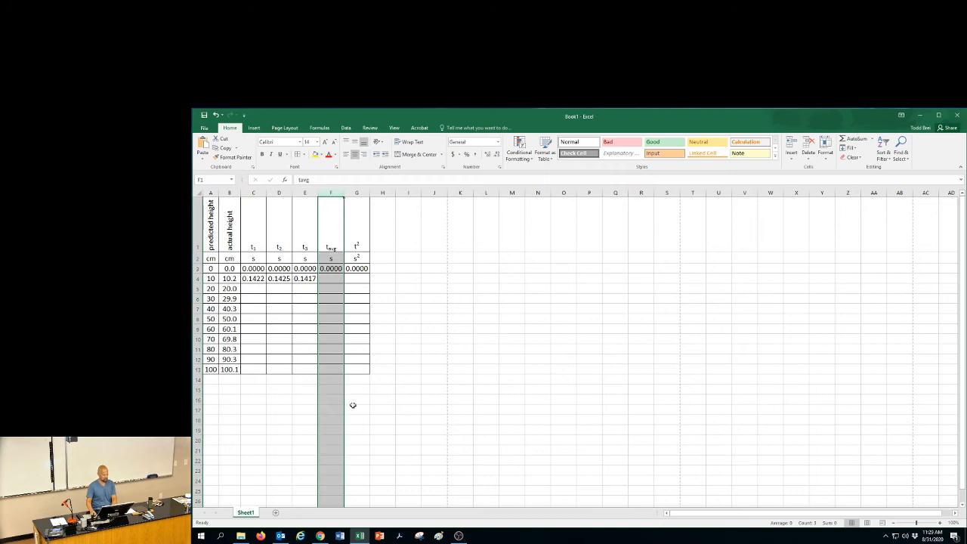
Search the function list for "average" and insert AVERAGE in F4 over the 10 cm row's trial times C4:E4
{"action": "left_click", "coordinate": [330, 279]}
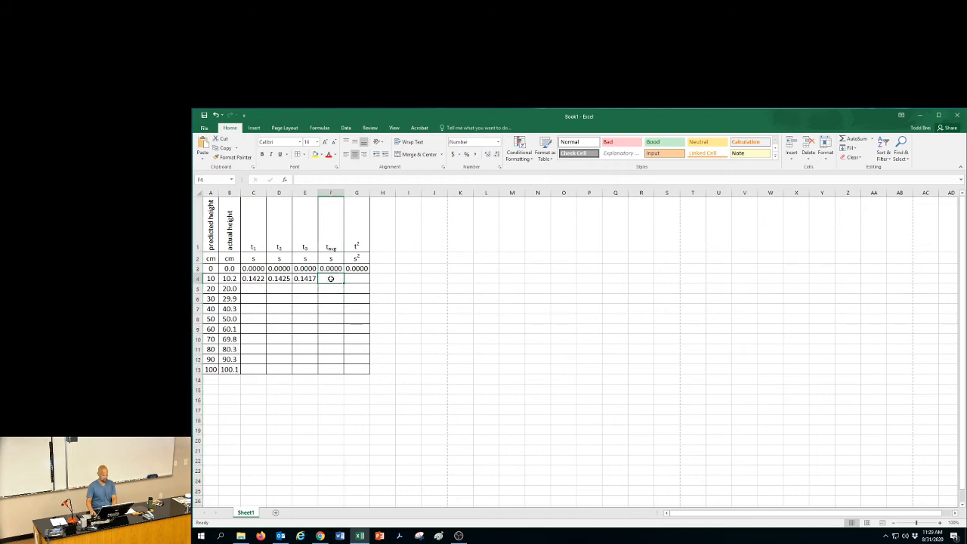
{"action": "type", "text": "="}
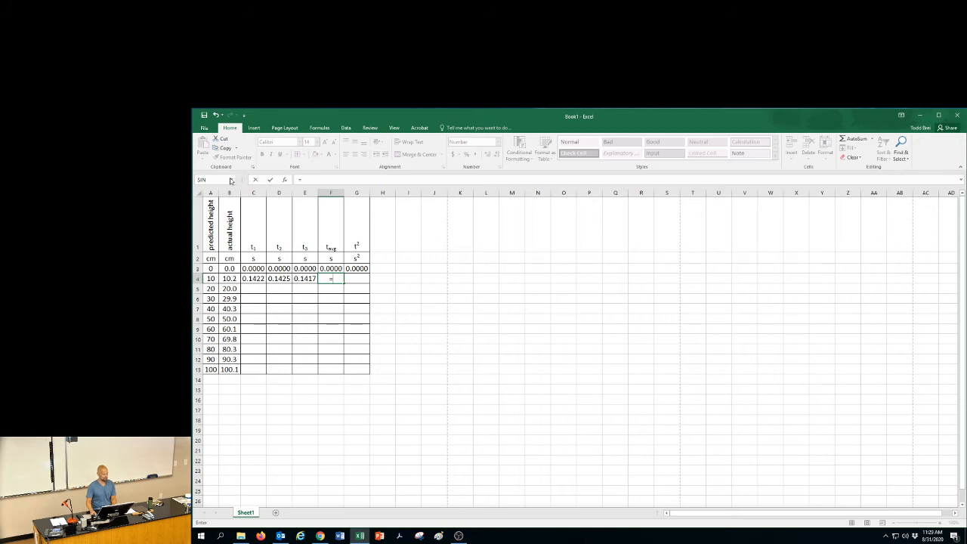
{"action": "left_click", "coordinate": [231, 181]}
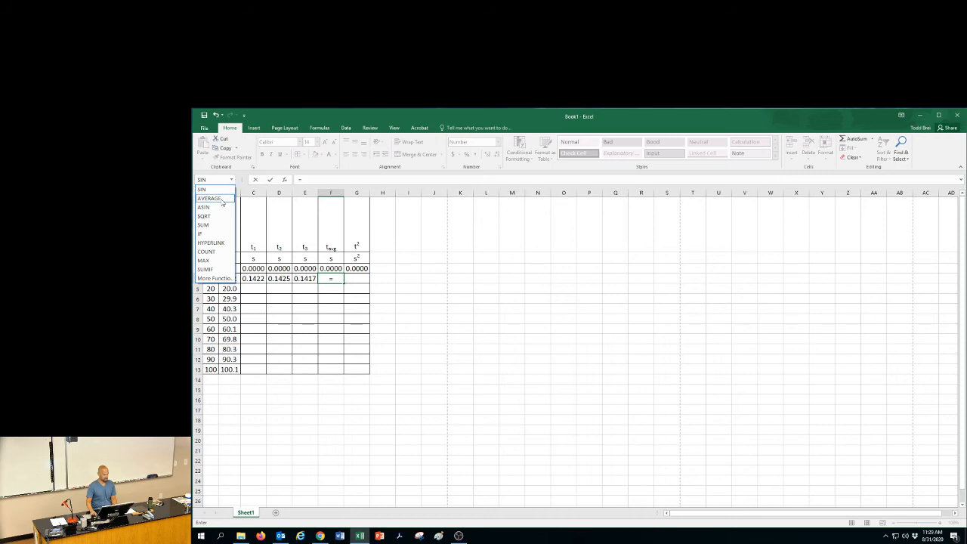
{"action": "left_click", "coordinate": [216, 278]}
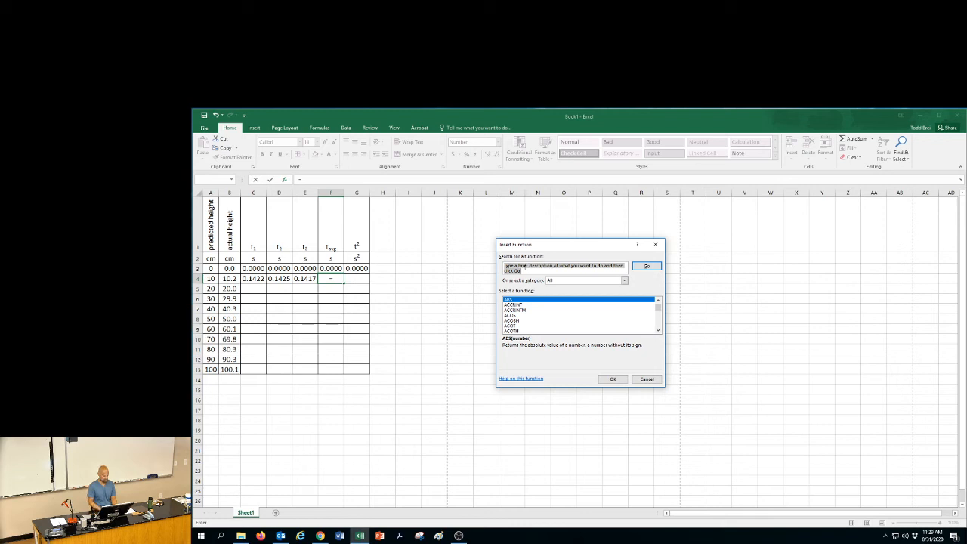
{"action": "type", "text": "avera"}
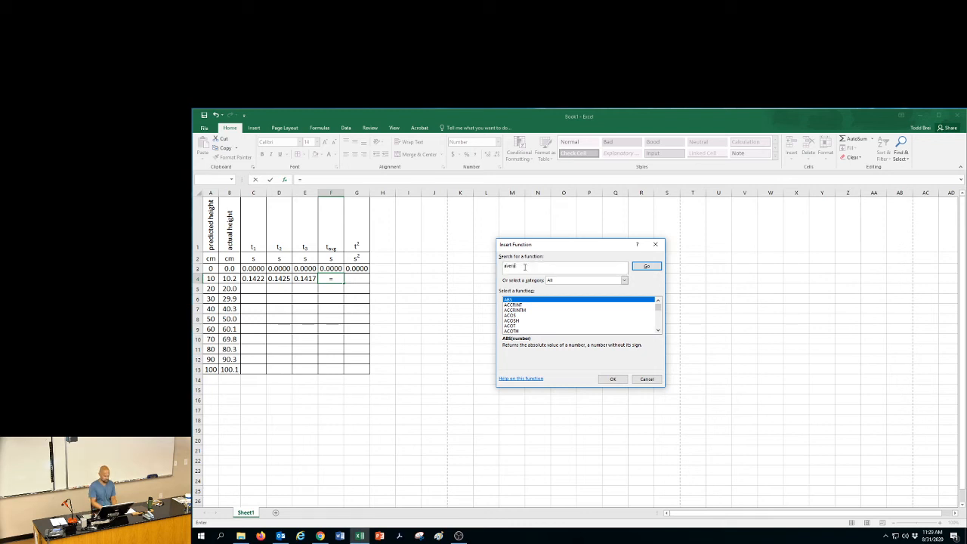
{"action": "type", "text": "ge"}
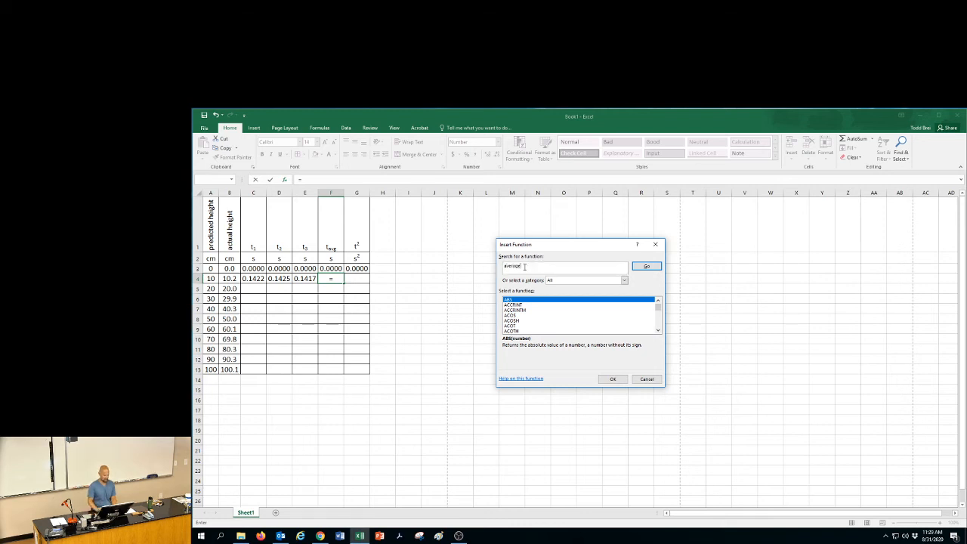
{"action": "left_click", "coordinate": [656, 269]}
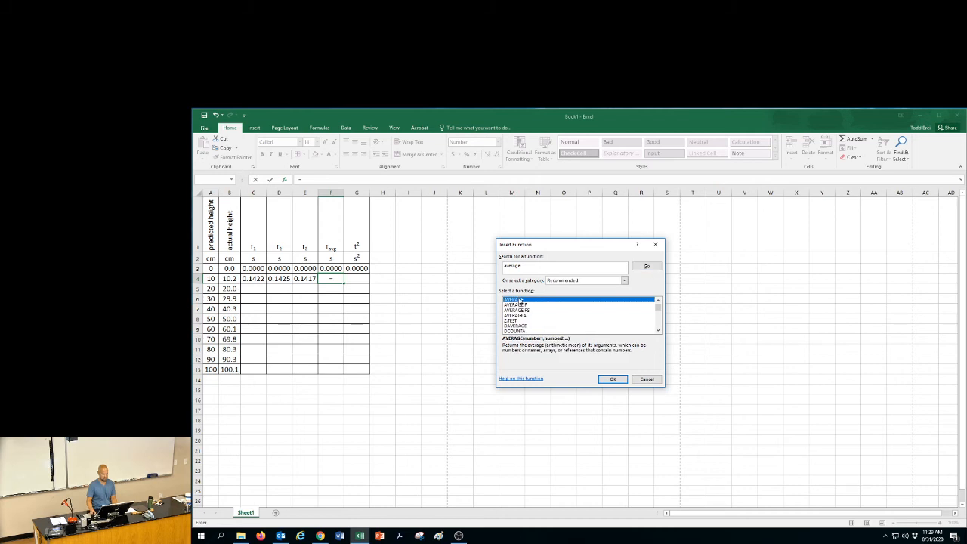
{"action": "left_click", "coordinate": [612, 379]}
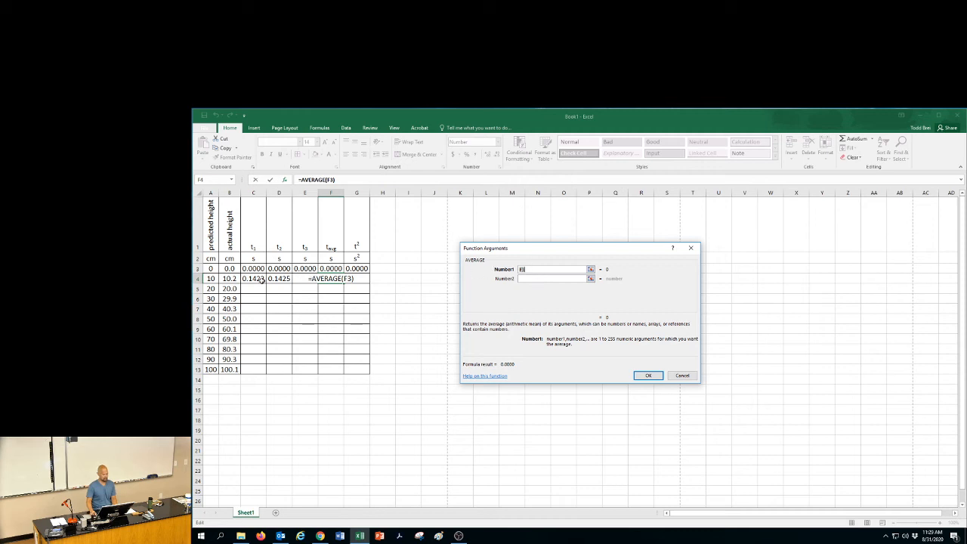
{"action": "left_click_drag", "start_coordinate": [257, 279], "coordinate": [299, 279]}
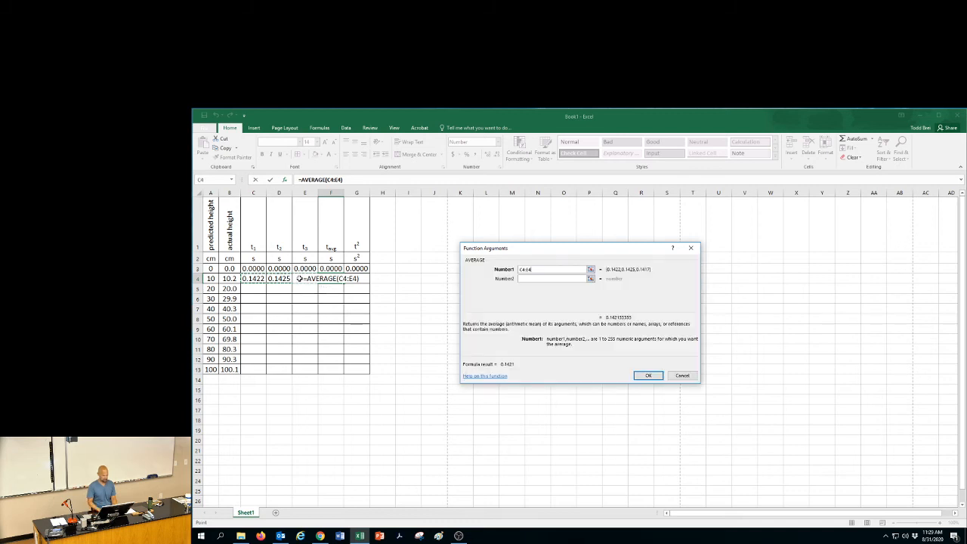
{"action": "key", "text": "Return"}
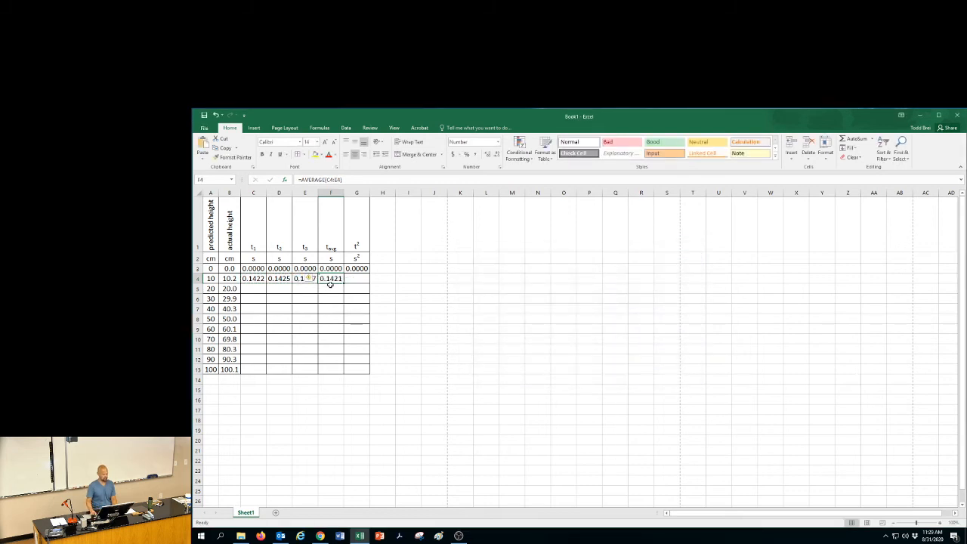
Enter the 20 cm row's trial times: 0.1999 in C5, 0.1982 in D5 and 0.1997 in E5
{"action": "left_click", "coordinate": [259, 289]}
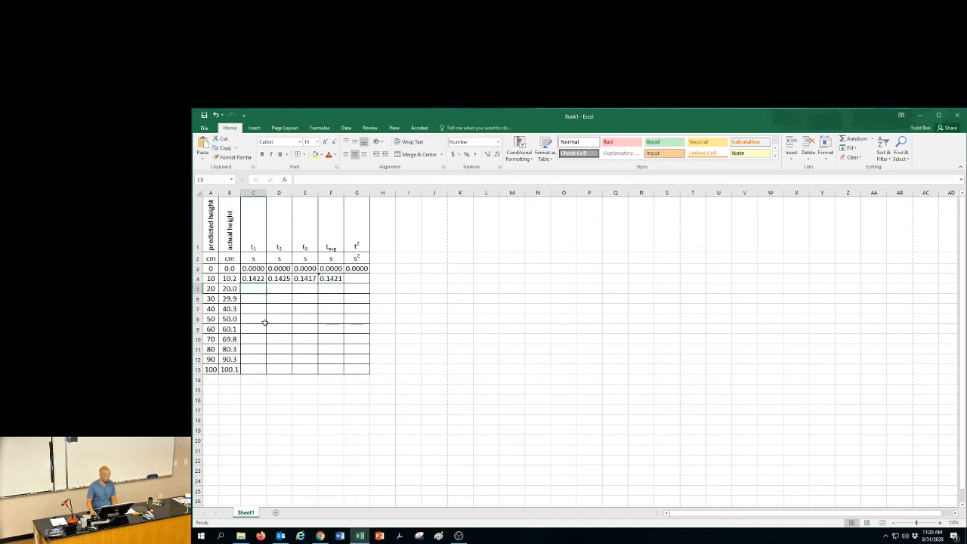
{"action": "type", "text": "0.19"}
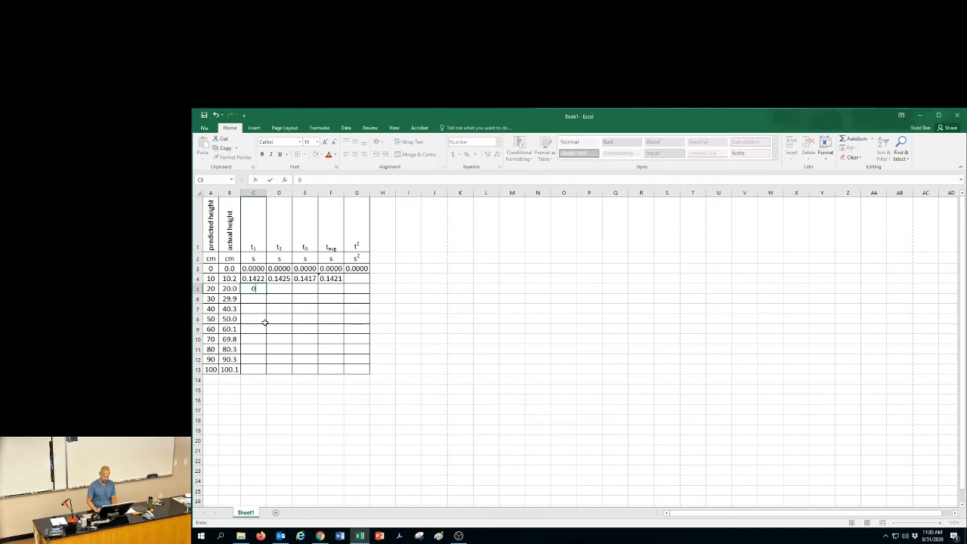
{"action": "type", "text": "9"}
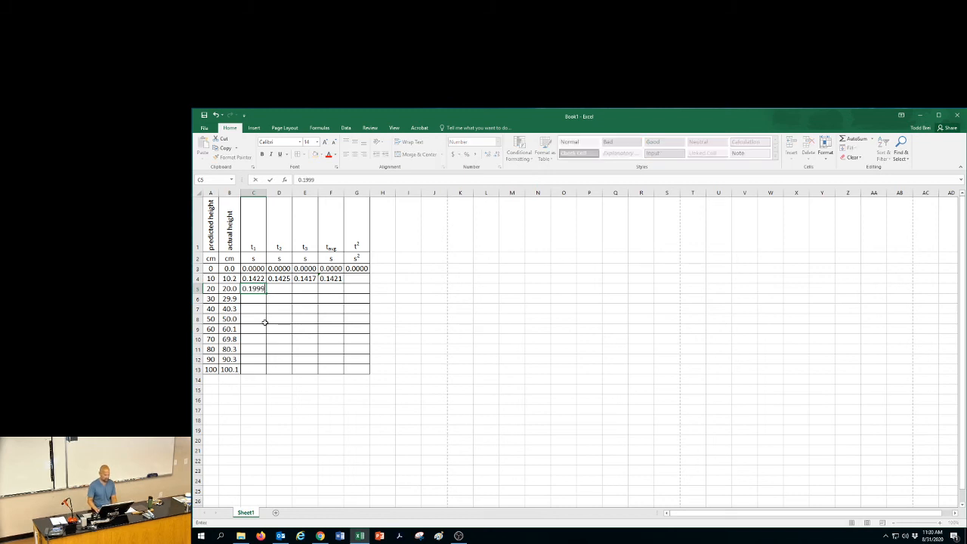
{"action": "key", "text": "Tab"}
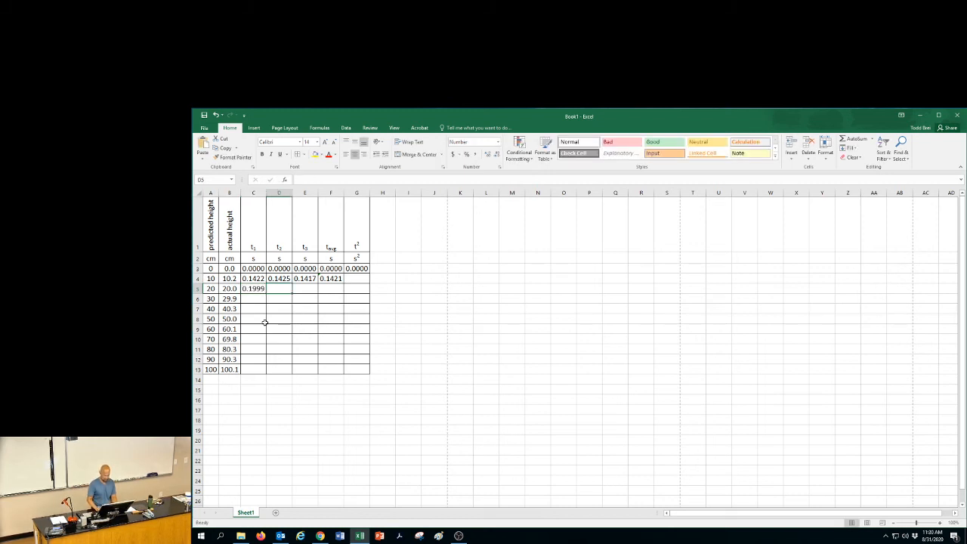
{"action": "type", "text": "0.19"}
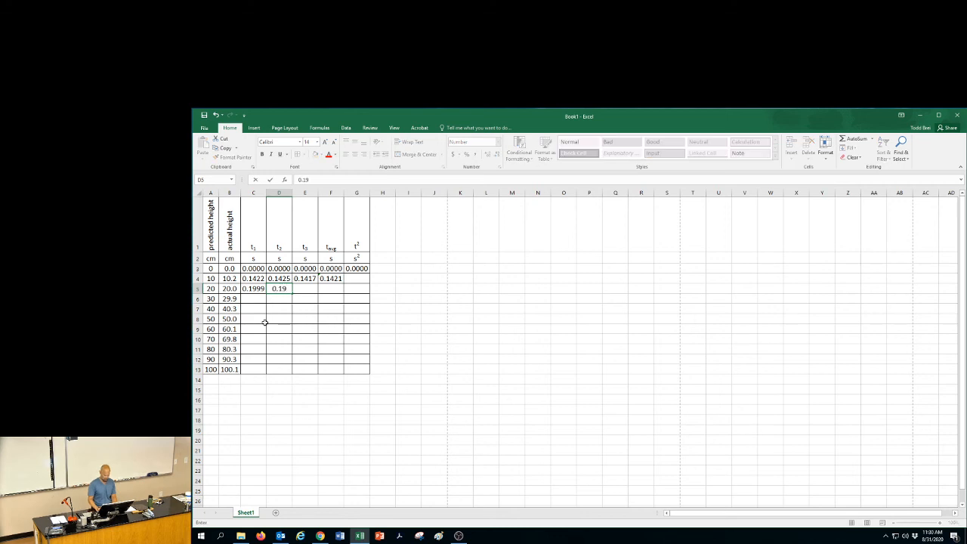
{"action": "type", "text": "82"}
{"action": "key", "text": "Tab"}
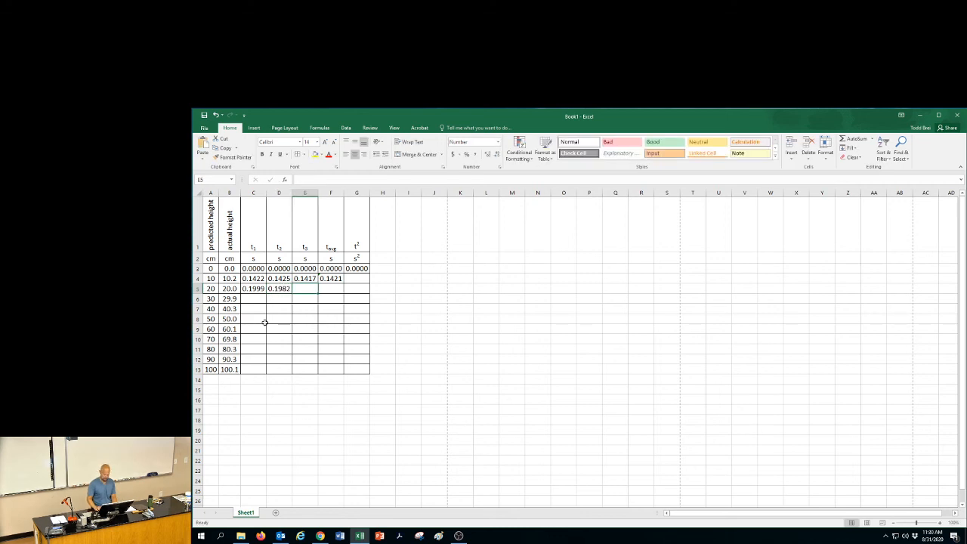
{"action": "type", "text": "0.1"}
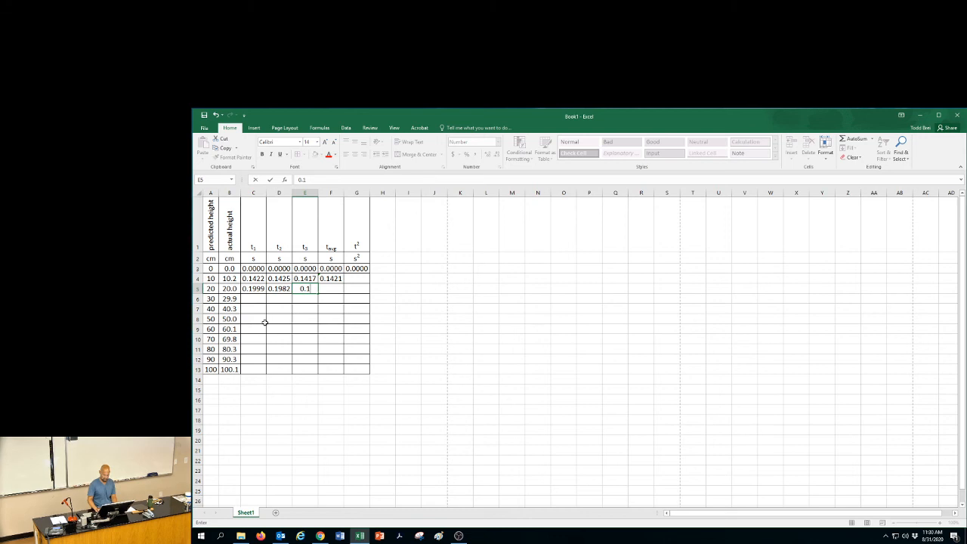
{"action": "type", "text": "997"}
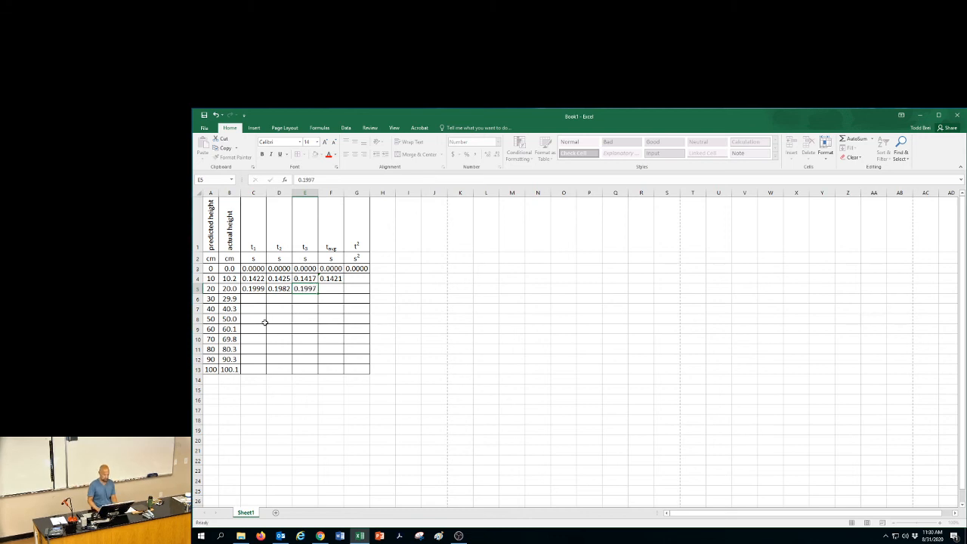
{"action": "key", "text": "Tab"}
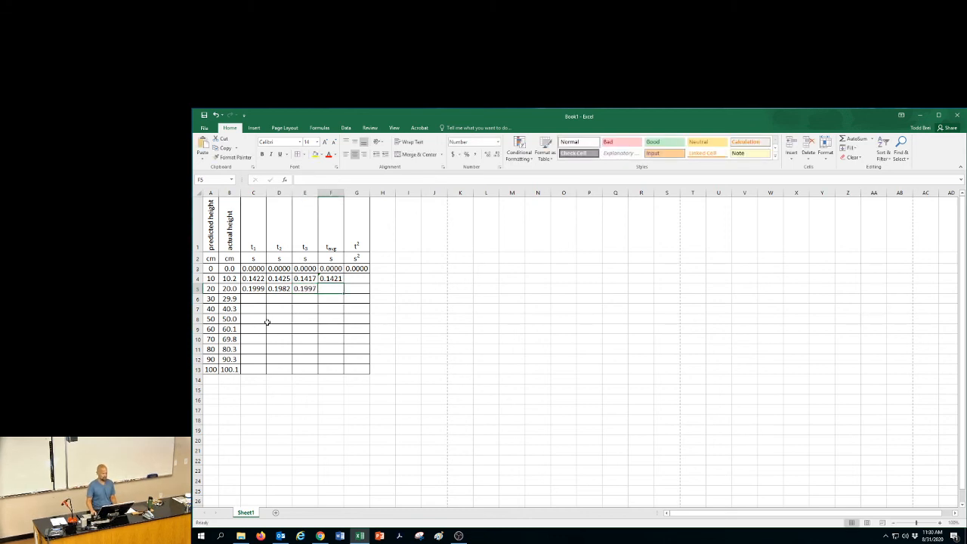
Copy the average formula in F4 down the average time column through F13
{"action": "left_click", "coordinate": [327, 279]}
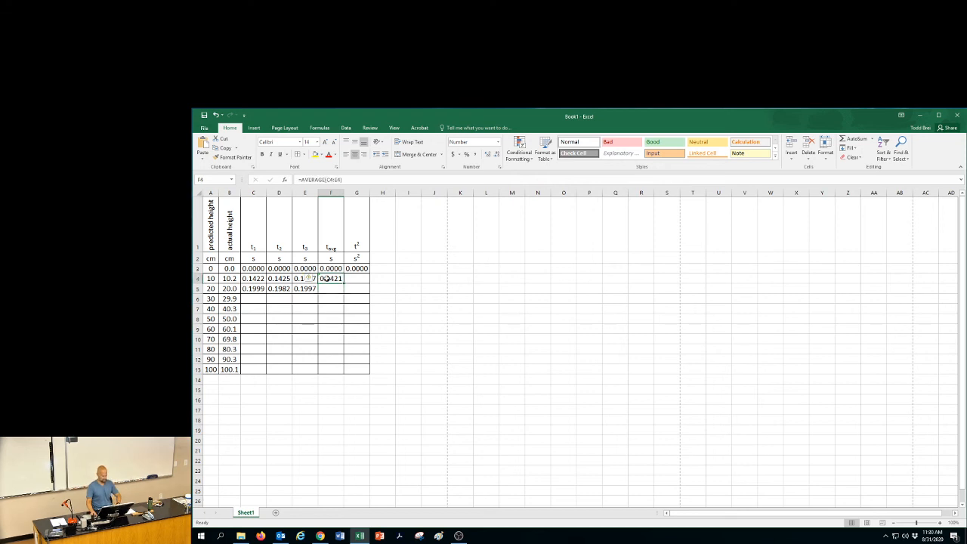
{"action": "key", "text": "ctrl+c"}
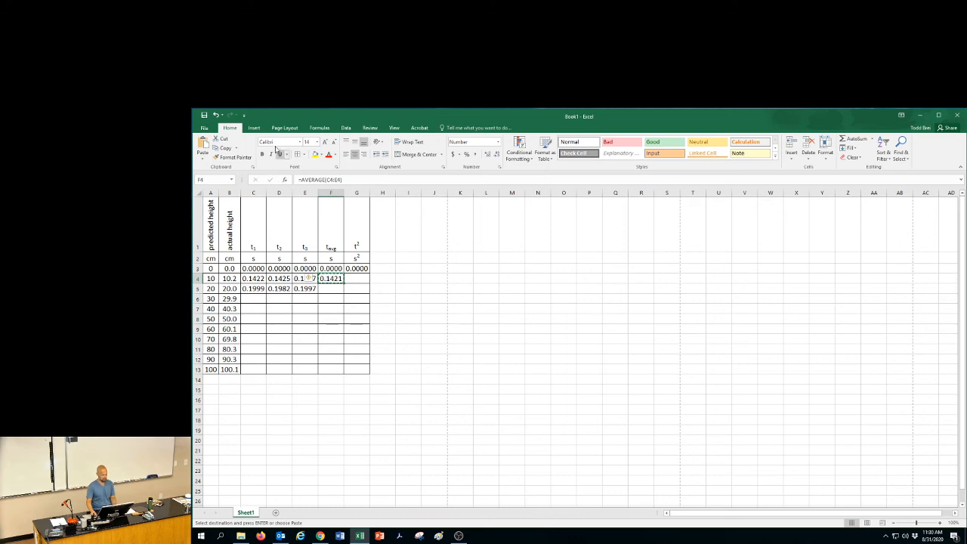
{"action": "left_click", "coordinate": [229, 157]}
{"action": "left_click", "coordinate": [331, 279]}
{"action": "left_click_drag", "start_coordinate": [330, 279], "coordinate": [326, 369]}
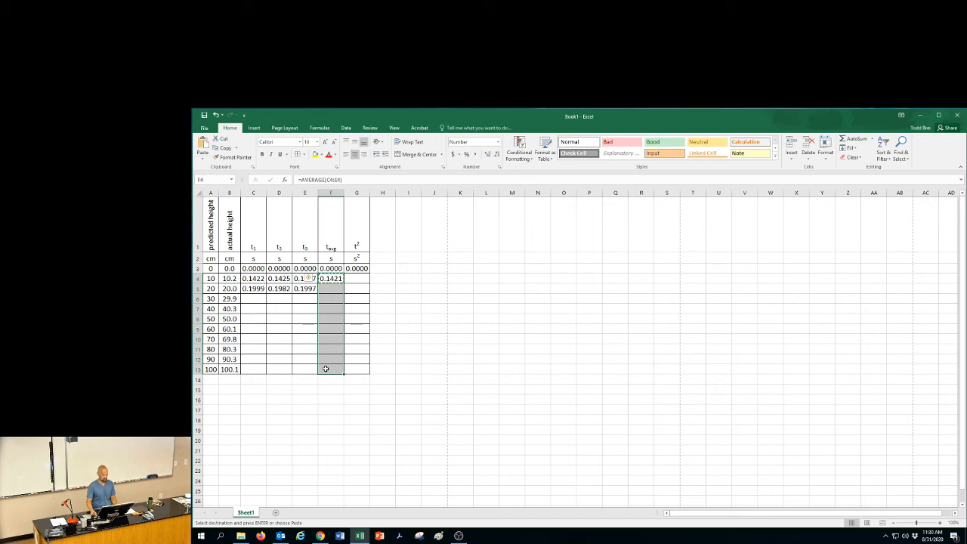
{"action": "key", "text": "Return"}
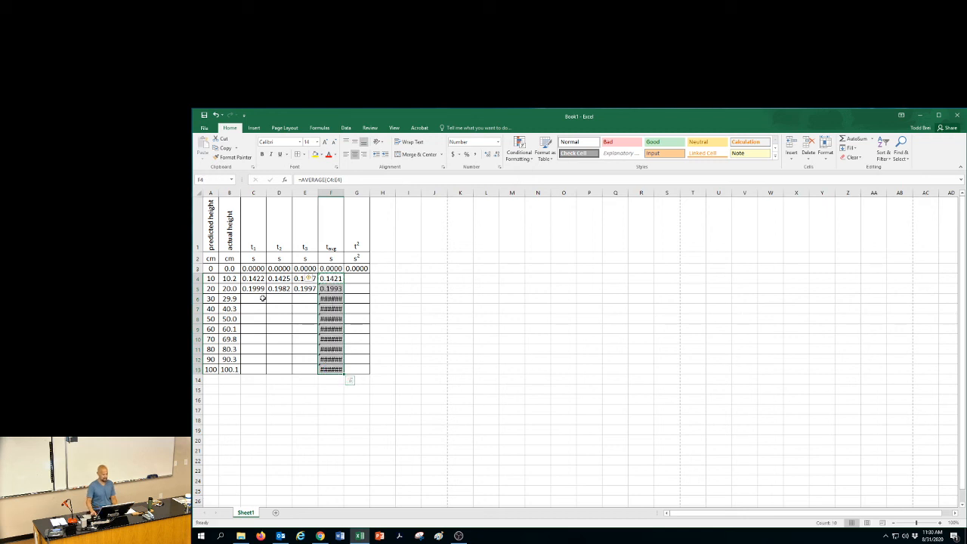
{"action": "left_click", "coordinate": [263, 298]}
{"action": "left_click", "coordinate": [272, 299]}
{"action": "left_click", "coordinate": [297, 299]}
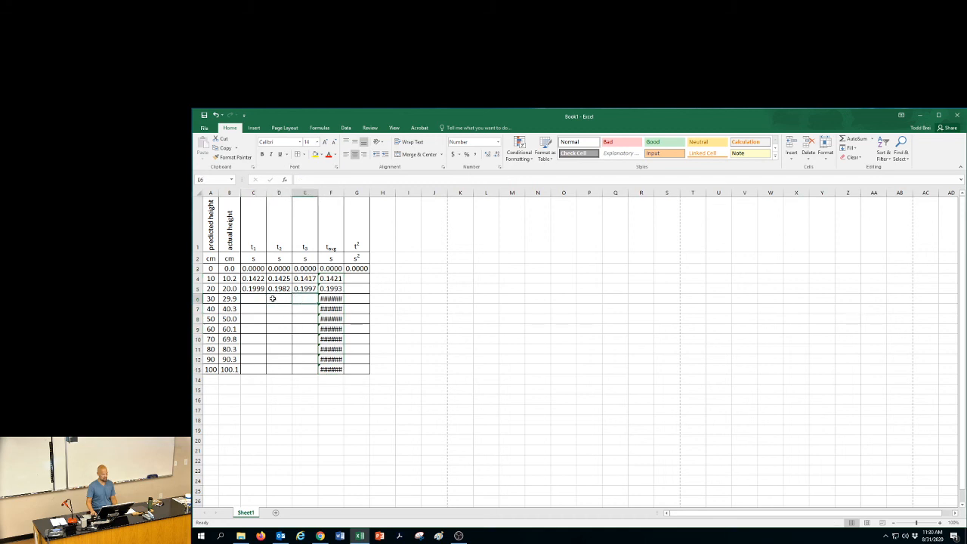
{"action": "left_click", "coordinate": [248, 299]}
{"action": "left_click", "coordinate": [269, 300]}
{"action": "left_click", "coordinate": [304, 300]}
Enter the 30 cm row's trial times: 0.2466 in C6, 0.2487 in D6 and 0.2501 in E6
{"action": "left_click", "coordinate": [254, 298]}
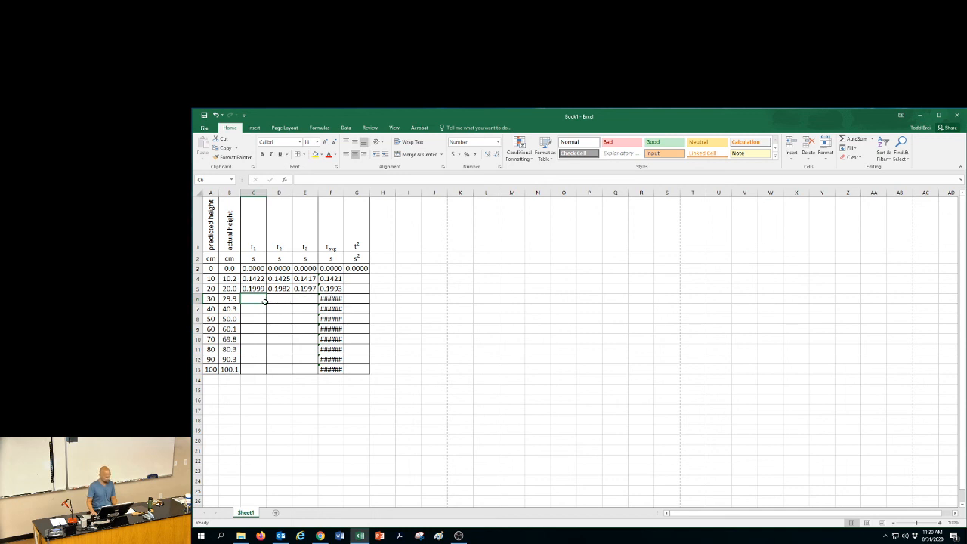
{"action": "type", "text": "0"}
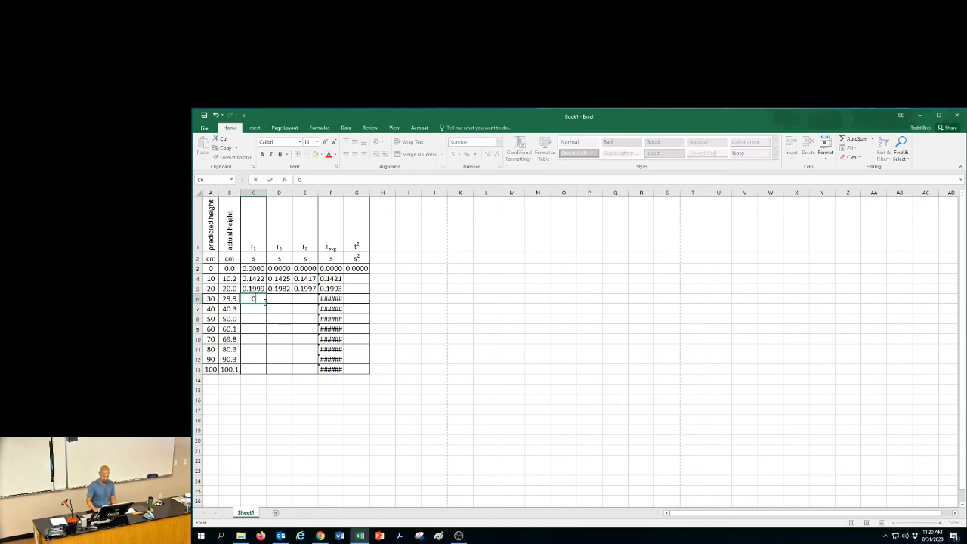
{"action": "type", "text": ".2466"}
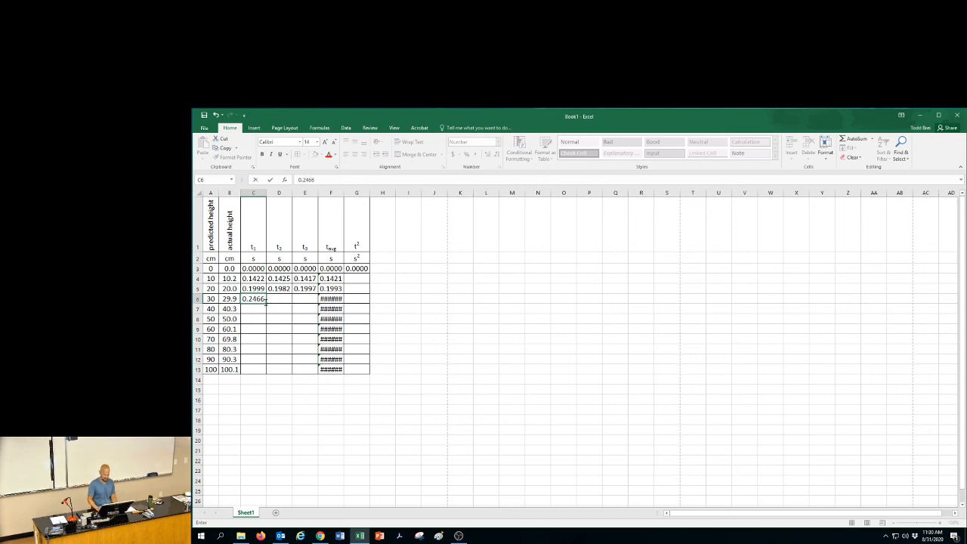
{"action": "key", "text": "Tab"}
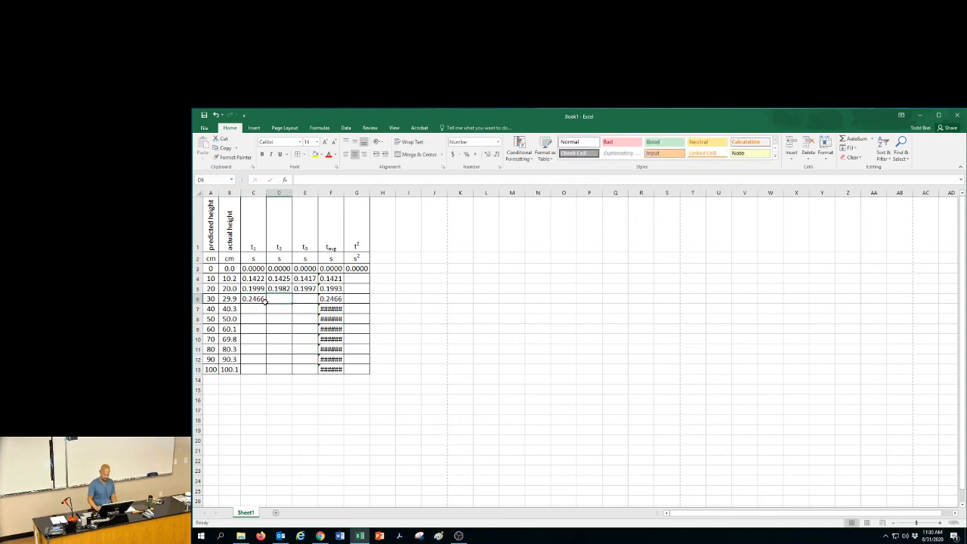
{"action": "type", "text": "0.2"}
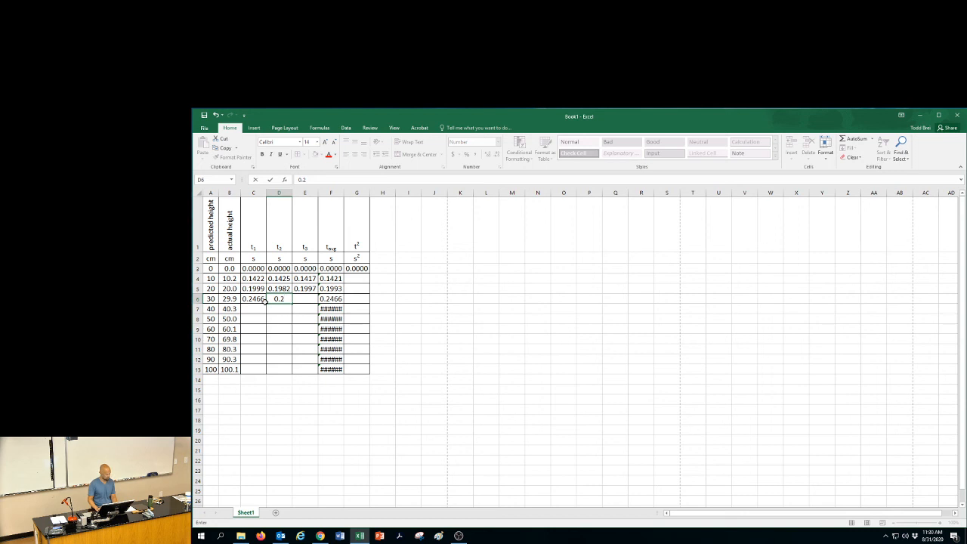
{"action": "type", "text": "487"}
{"action": "key", "text": "Tab"}
{"action": "type", "text": "0."}
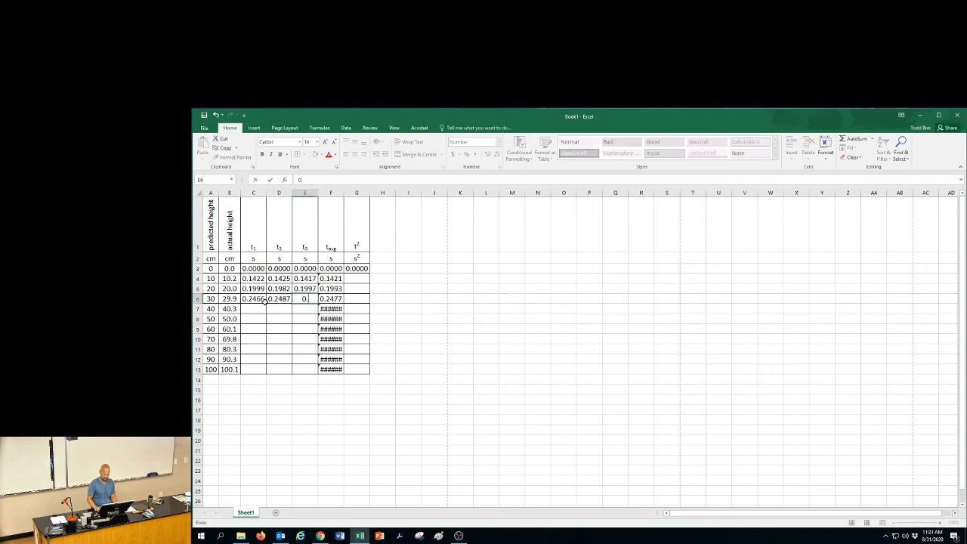
{"action": "type", "text": "25"}
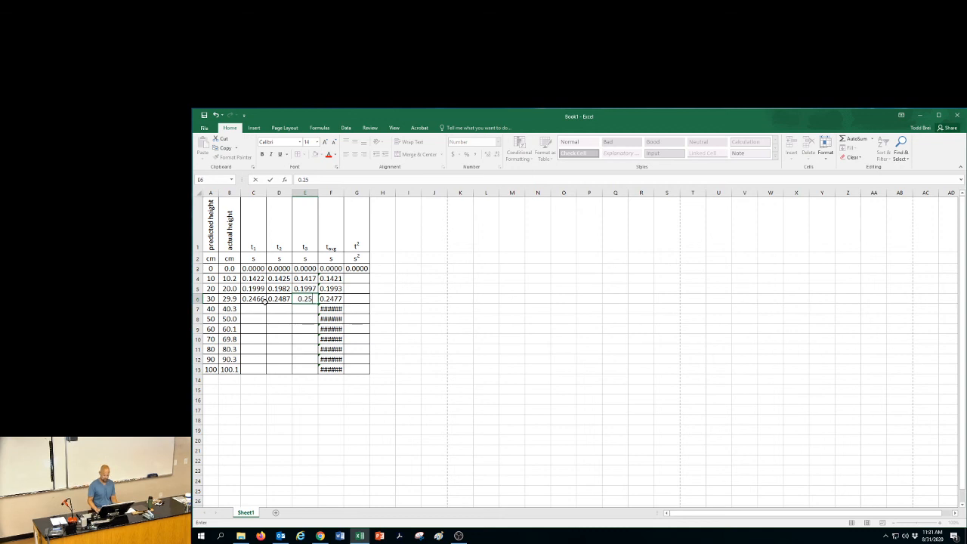
{"action": "type", "text": "01"}
{"action": "key", "text": "Return"}
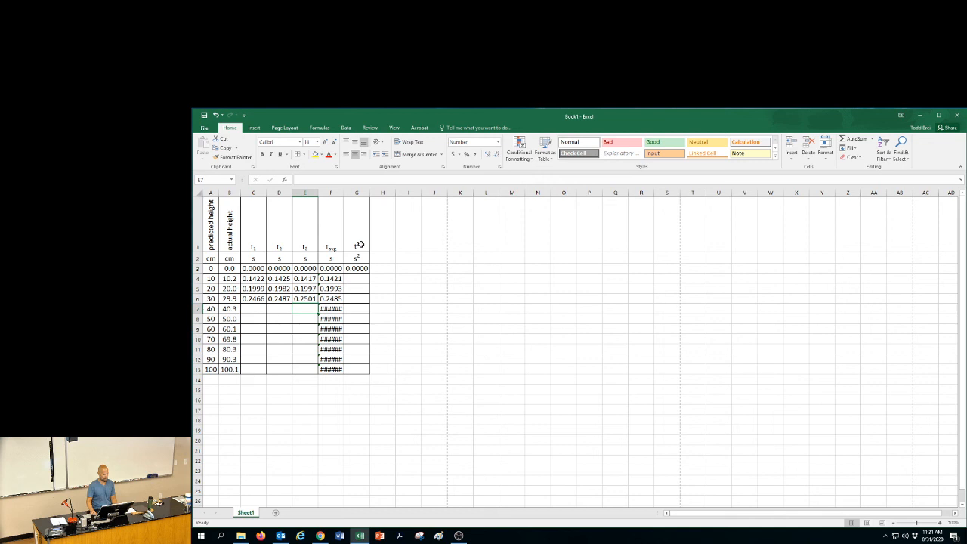
Calculate t² for the 10 cm row by entering the formula =F4*F4 in G4
{"action": "left_click", "coordinate": [330, 191]}
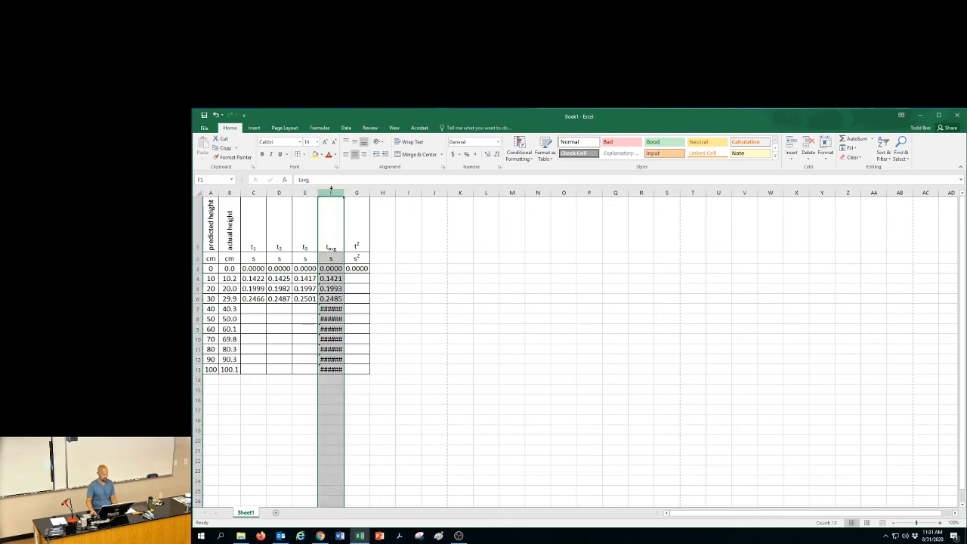
{"action": "left_click", "coordinate": [357, 192]}
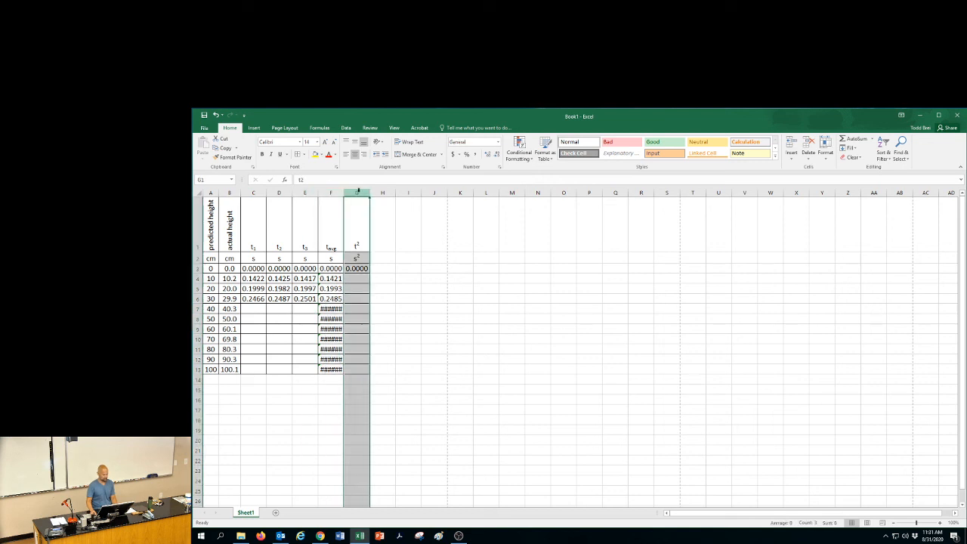
{"action": "left_click", "coordinate": [357, 278]}
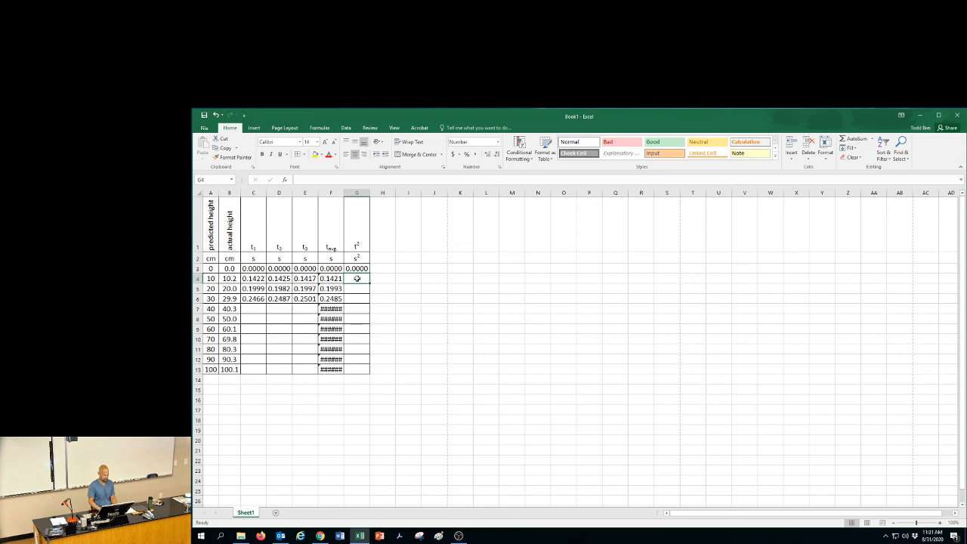
{"action": "type", "text": "="}
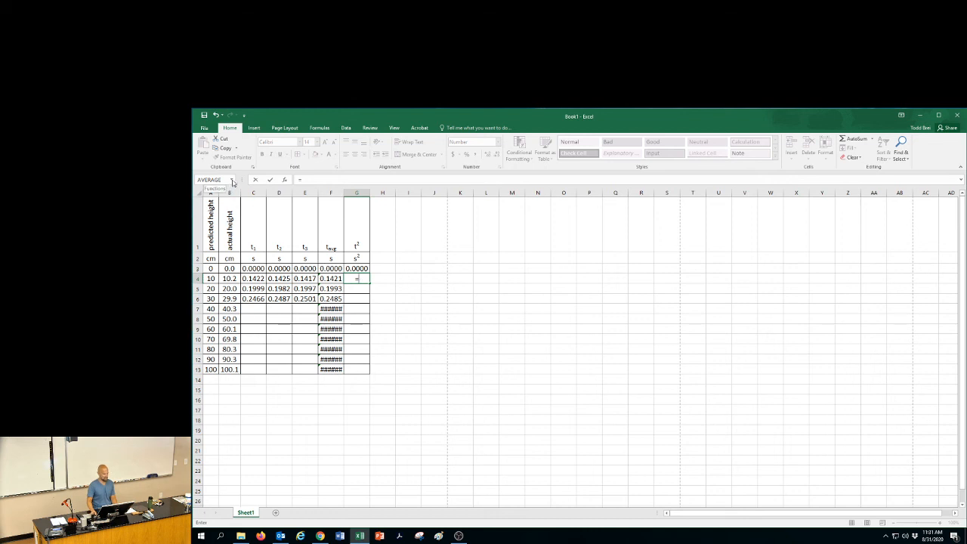
{"action": "left_click", "coordinate": [335, 279]}
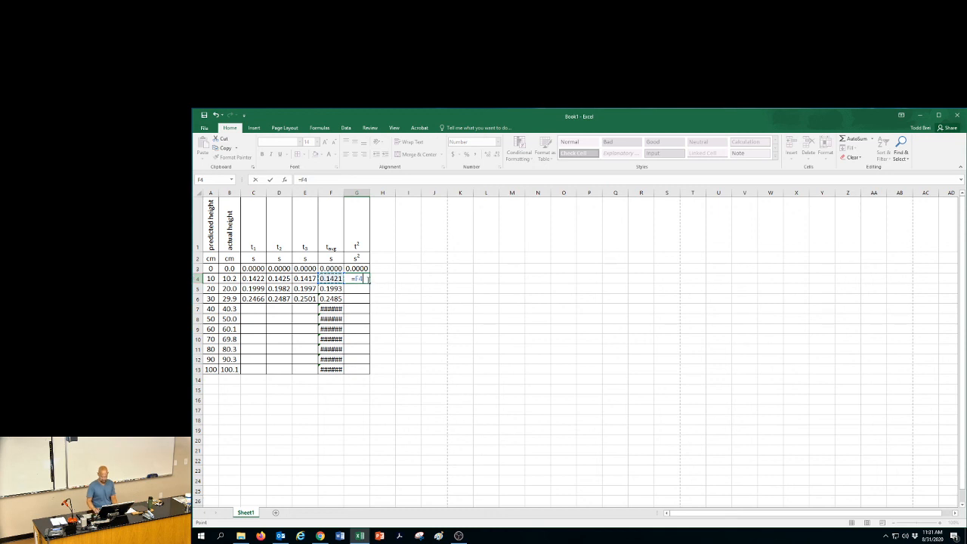
{"action": "type", "text": "*"}
{"action": "left_click", "coordinate": [335, 278]}
{"action": "key", "text": "Return"}
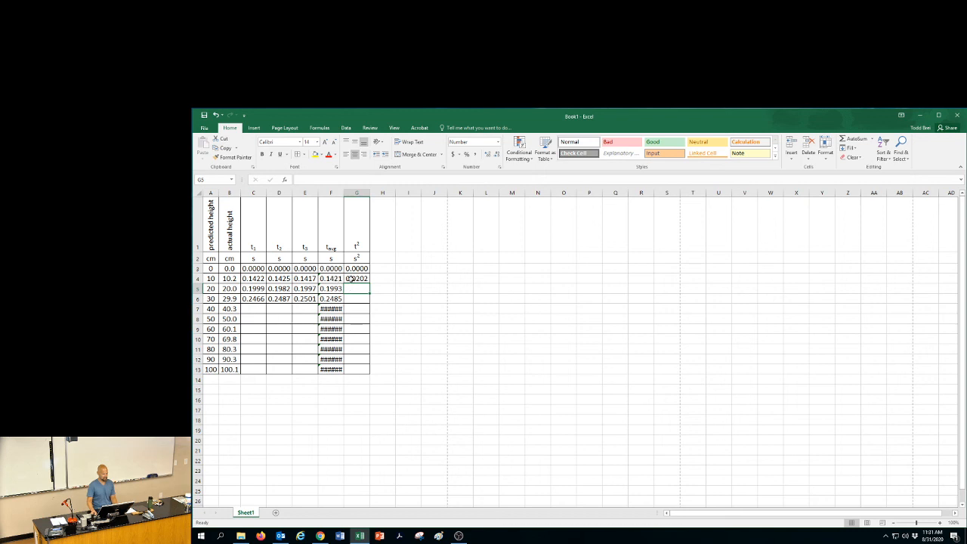
Copy the t² formula in G4 down the t² column through G13
{"action": "left_click", "coordinate": [364, 280]}
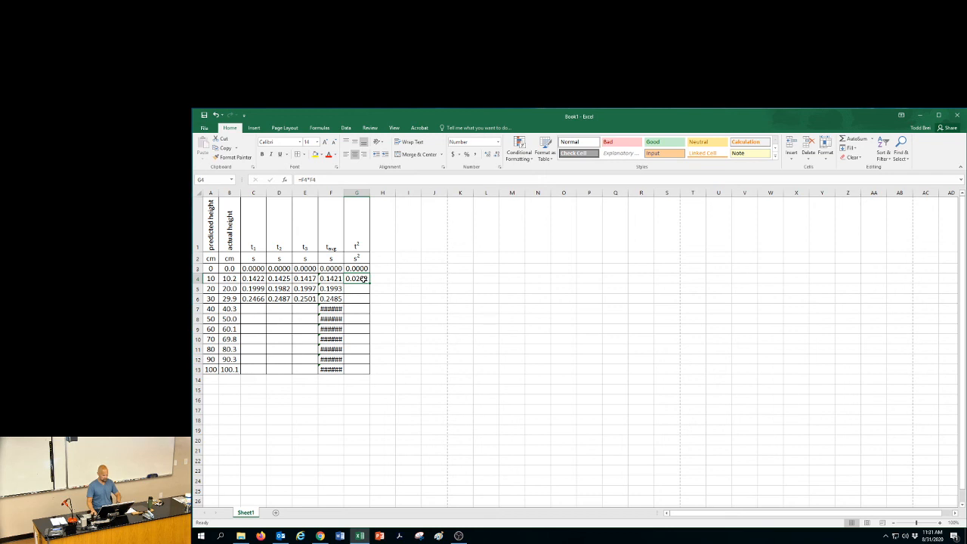
{"action": "key", "text": "ctrl+c"}
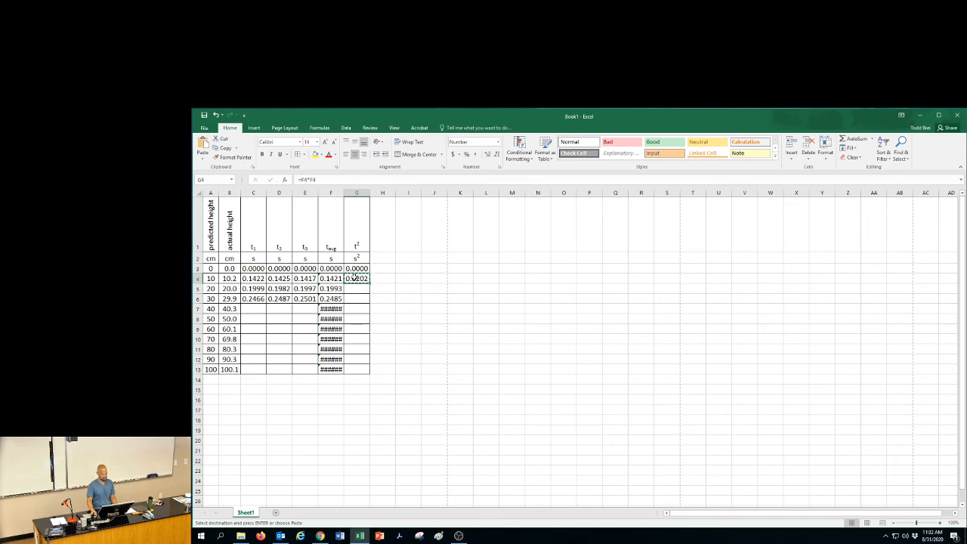
{"action": "left_click_drag", "start_coordinate": [354, 282], "coordinate": [359, 369]}
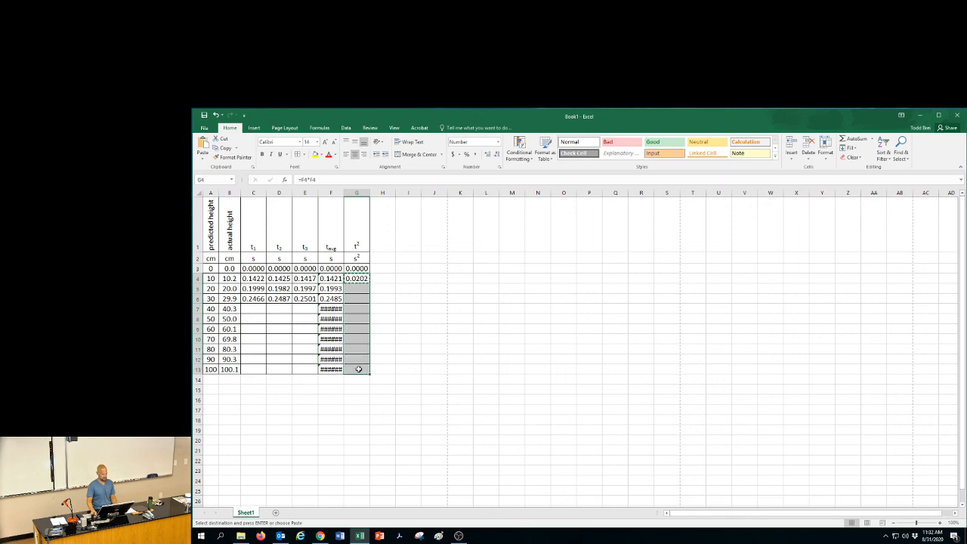
{"action": "key", "text": "Return"}
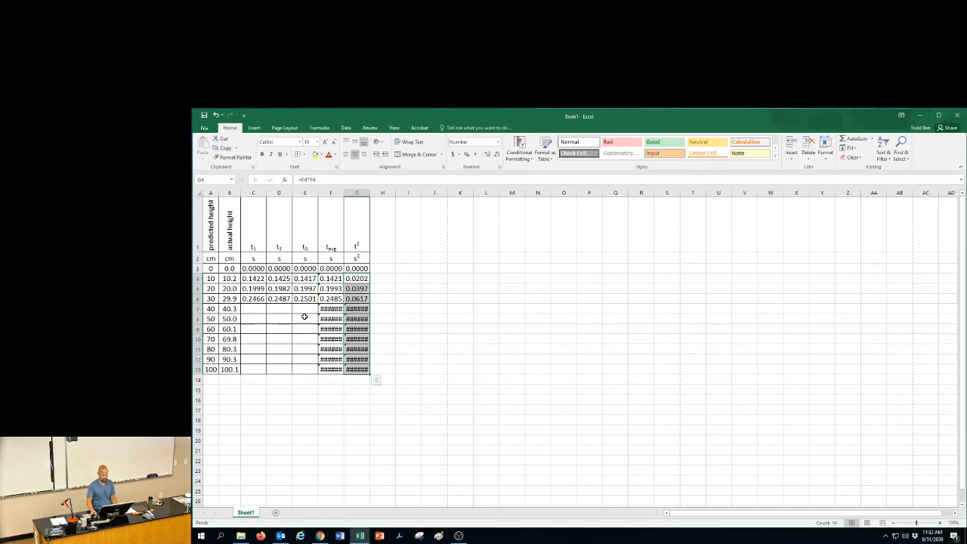
{"action": "mouse_move", "coordinate": [459, 537]}
{"action": "left_click", "coordinate": [459, 537]}
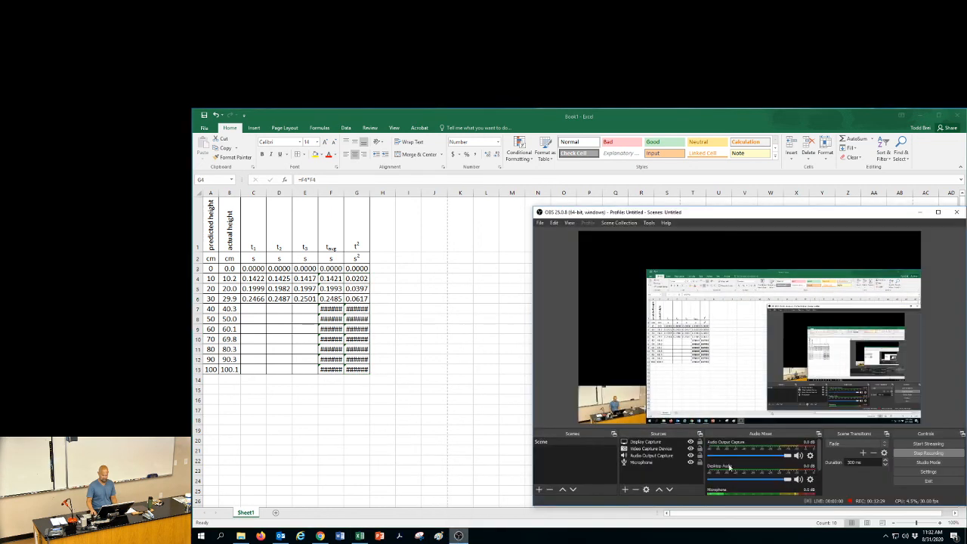